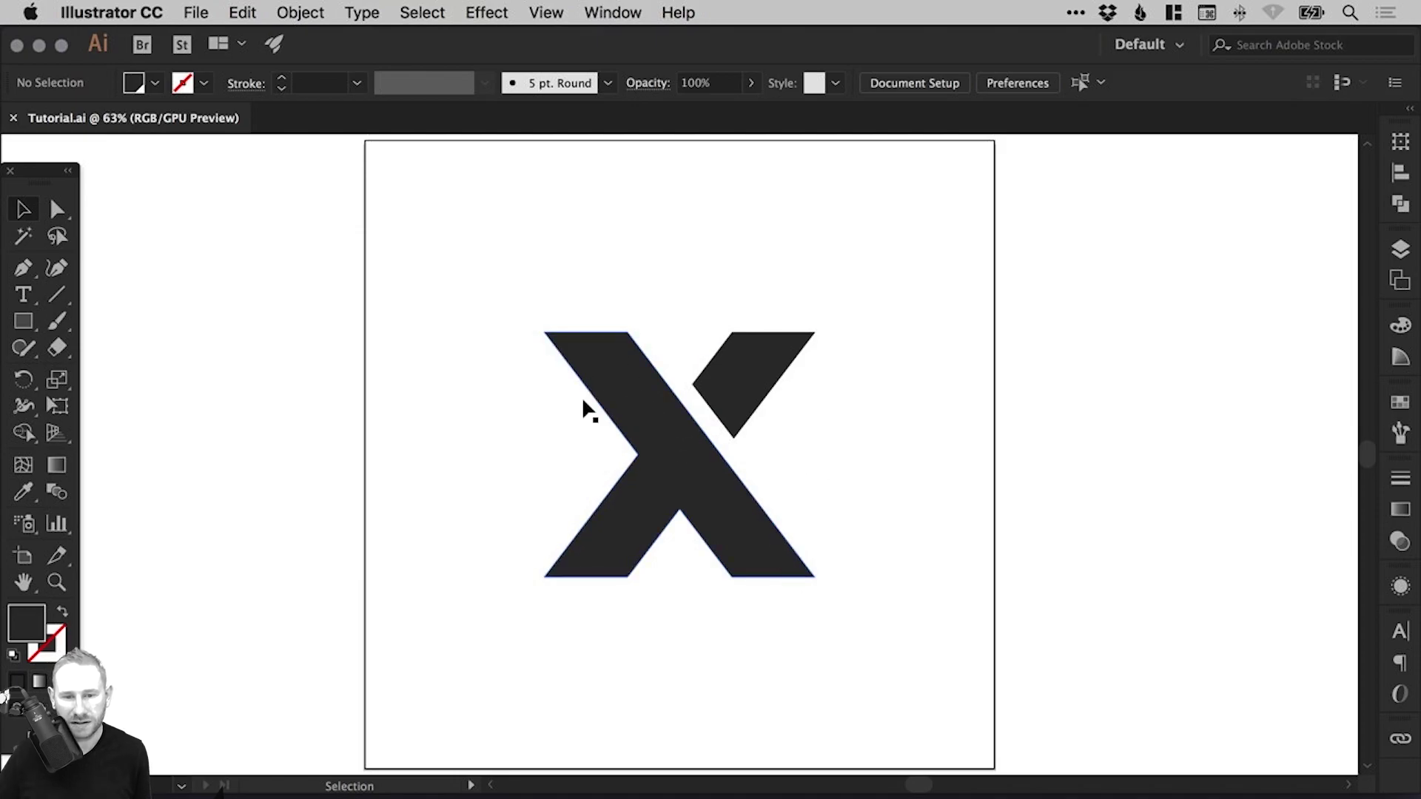
Step: Select the whole X logo and review the dark grey swatch options, leaving them unchanged
{"action": "key", "text": "super+a"}
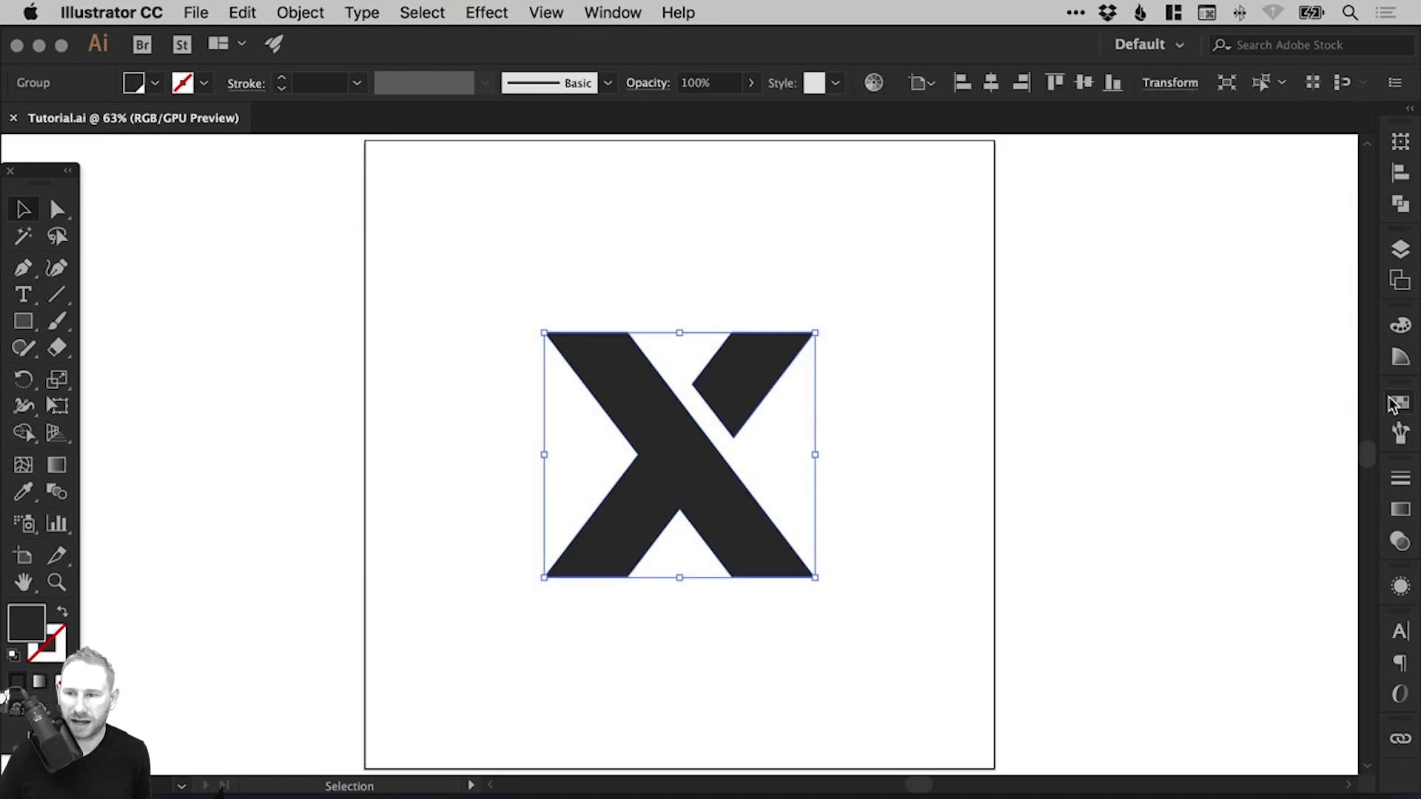
{"action": "left_click", "coordinate": [1400, 402]}
{"action": "double_click", "coordinate": [1311, 494]}
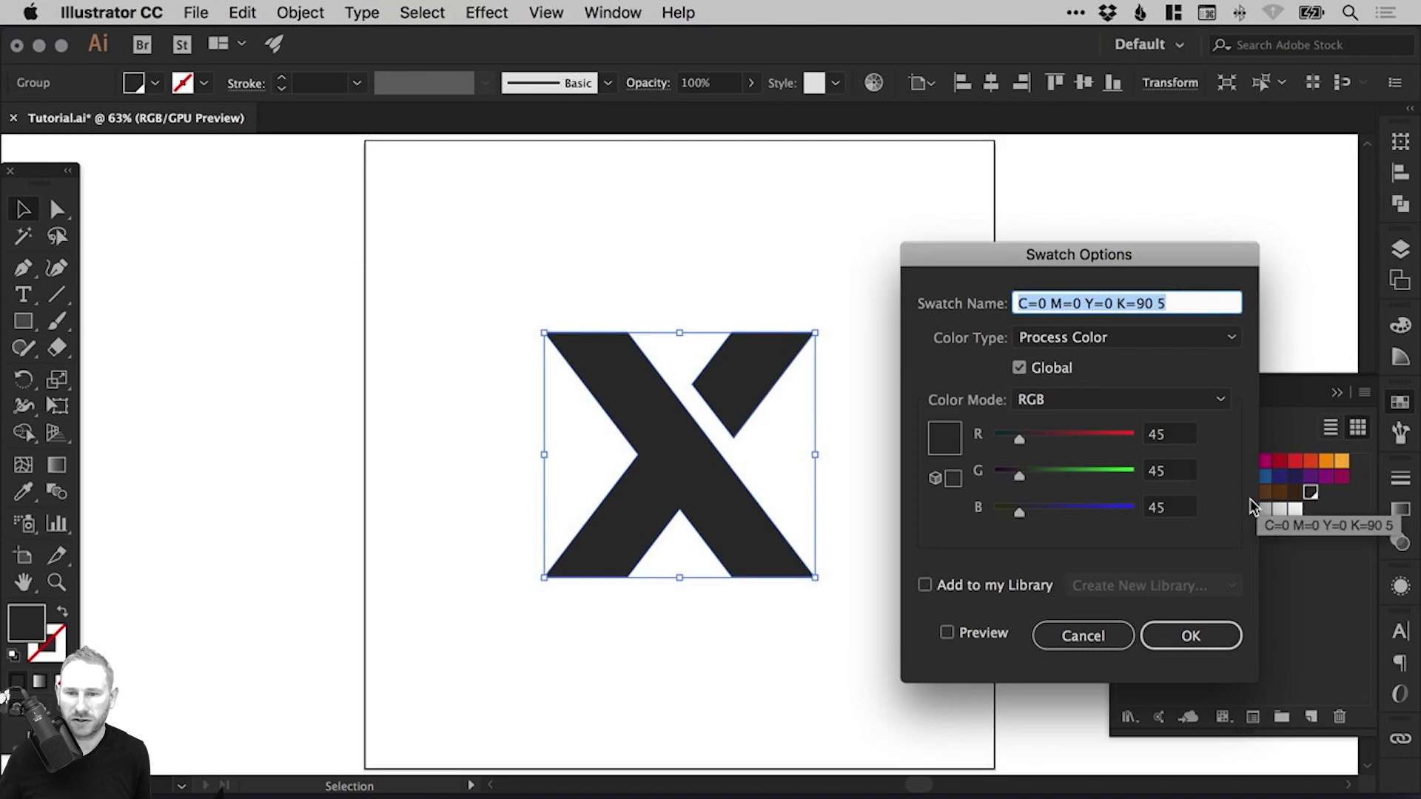
{"action": "left_click", "coordinate": [1220, 629]}
{"action": "left_click", "coordinate": [1399, 402]}
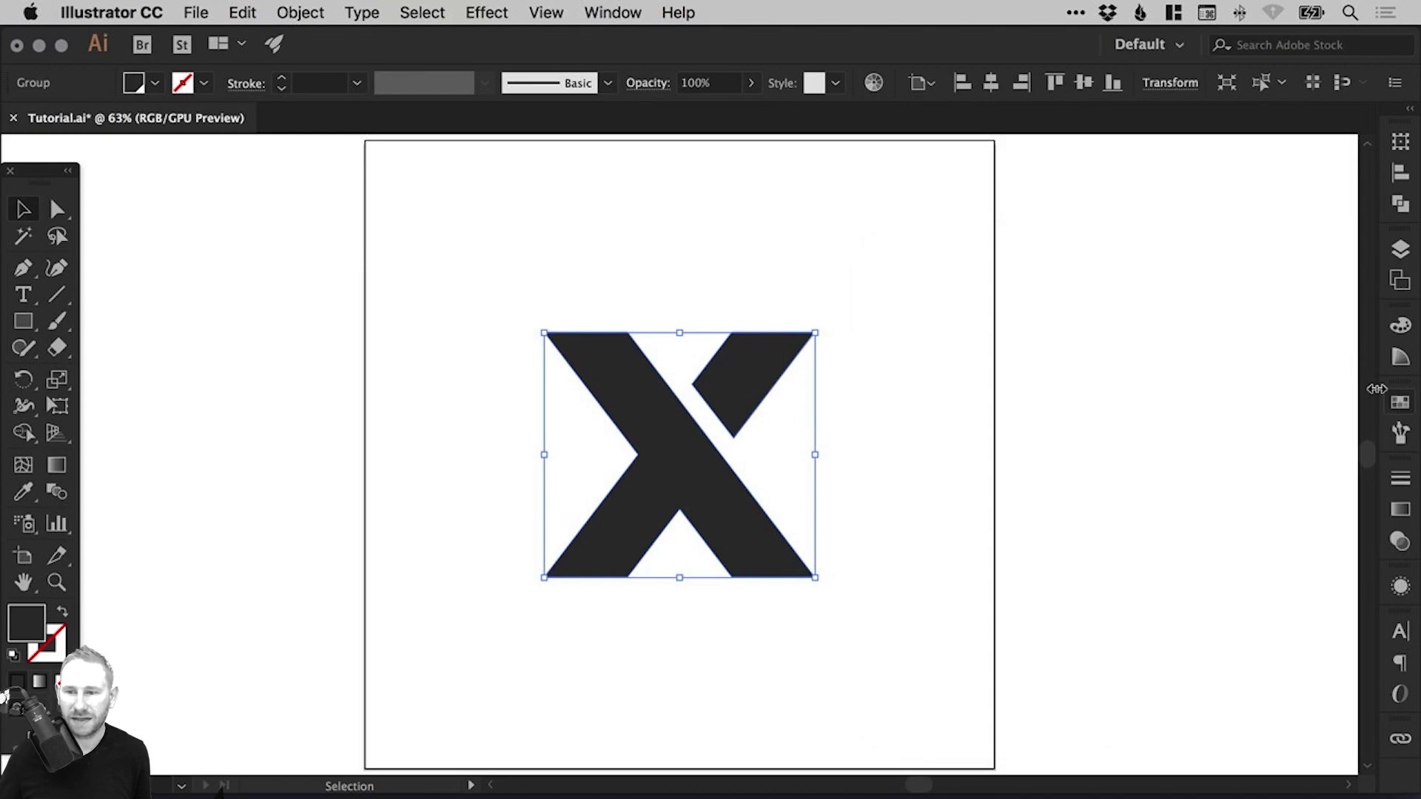
Step: Raise the X, paste a copy in place, reflect it horizontally, and move it directly below
{"action": "left_click_drag", "start_coordinate": [744, 381], "coordinate": [742, 297]}
{"action": "left_click", "coordinate": [251, 13]}
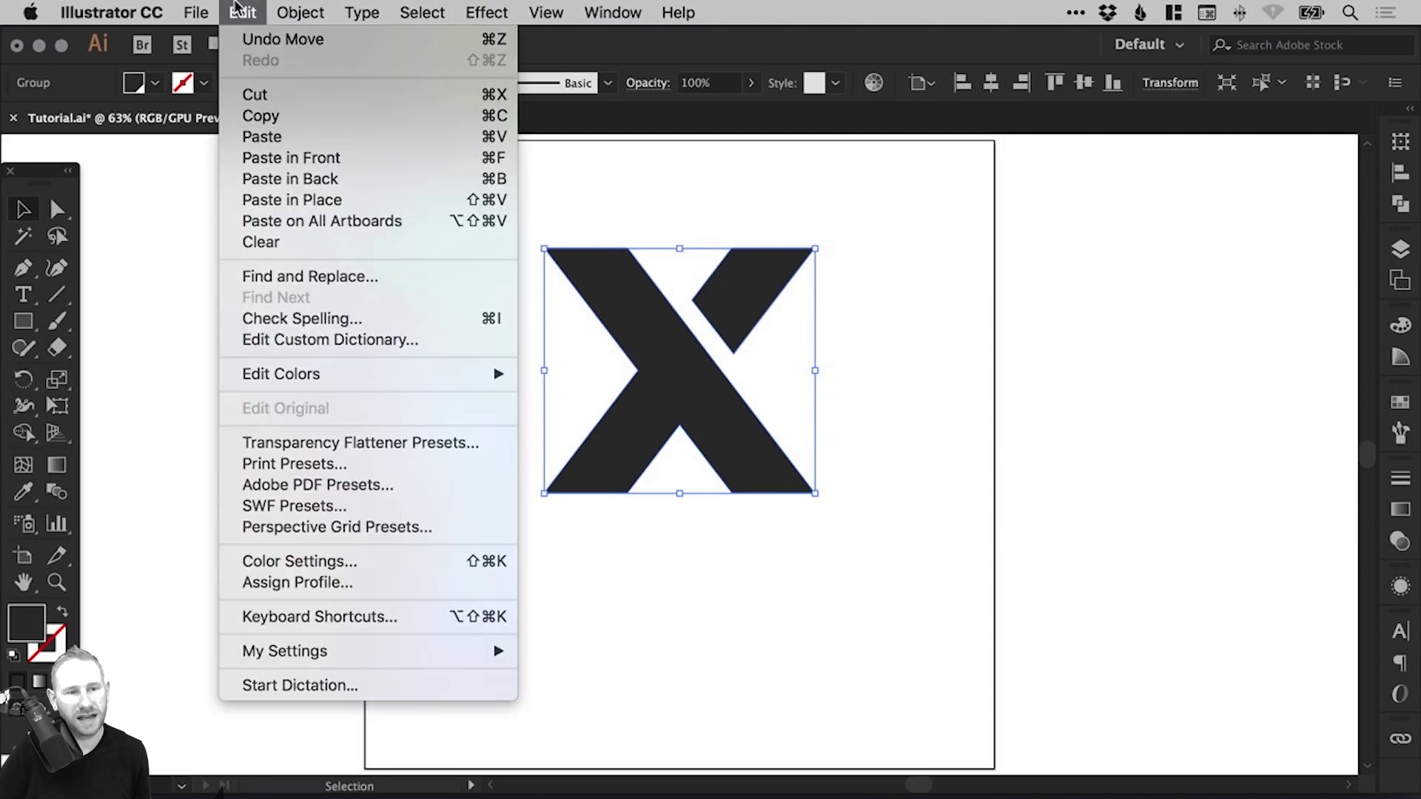
{"action": "left_click", "coordinate": [299, 200]}
{"action": "left_click", "coordinate": [301, 13]}
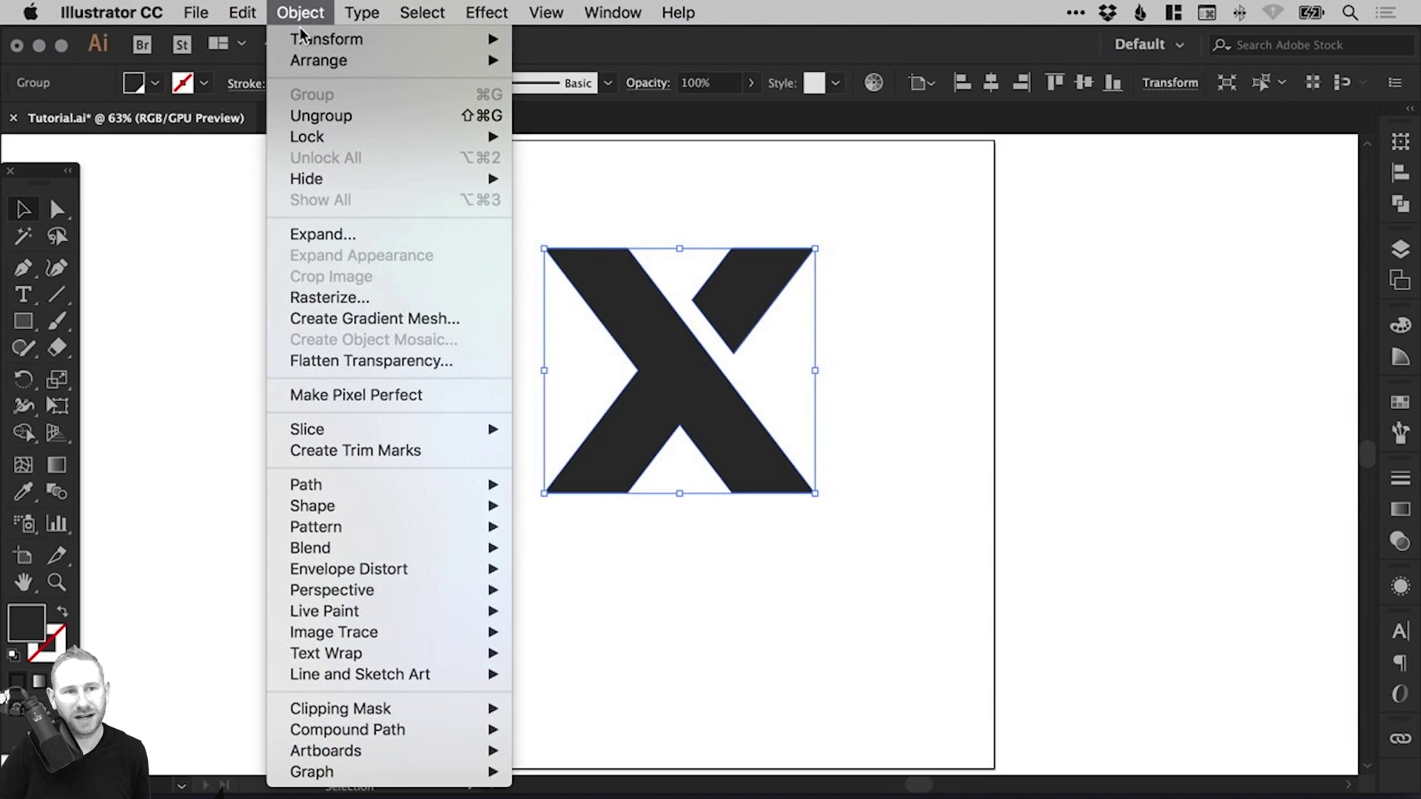
{"action": "mouse_move", "coordinate": [303, 40]}
{"action": "left_click", "coordinate": [589, 120]}
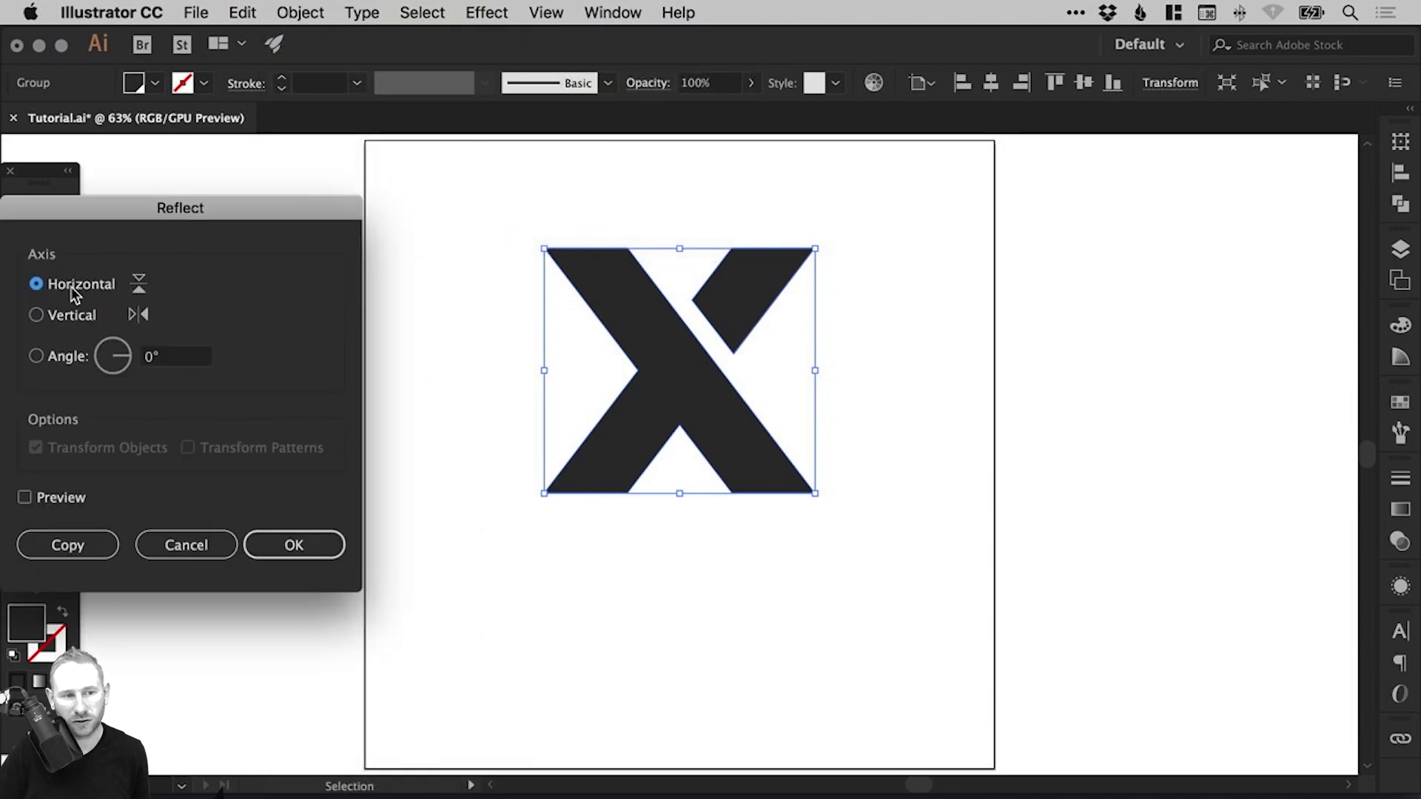
{"action": "left_click", "coordinate": [337, 556]}
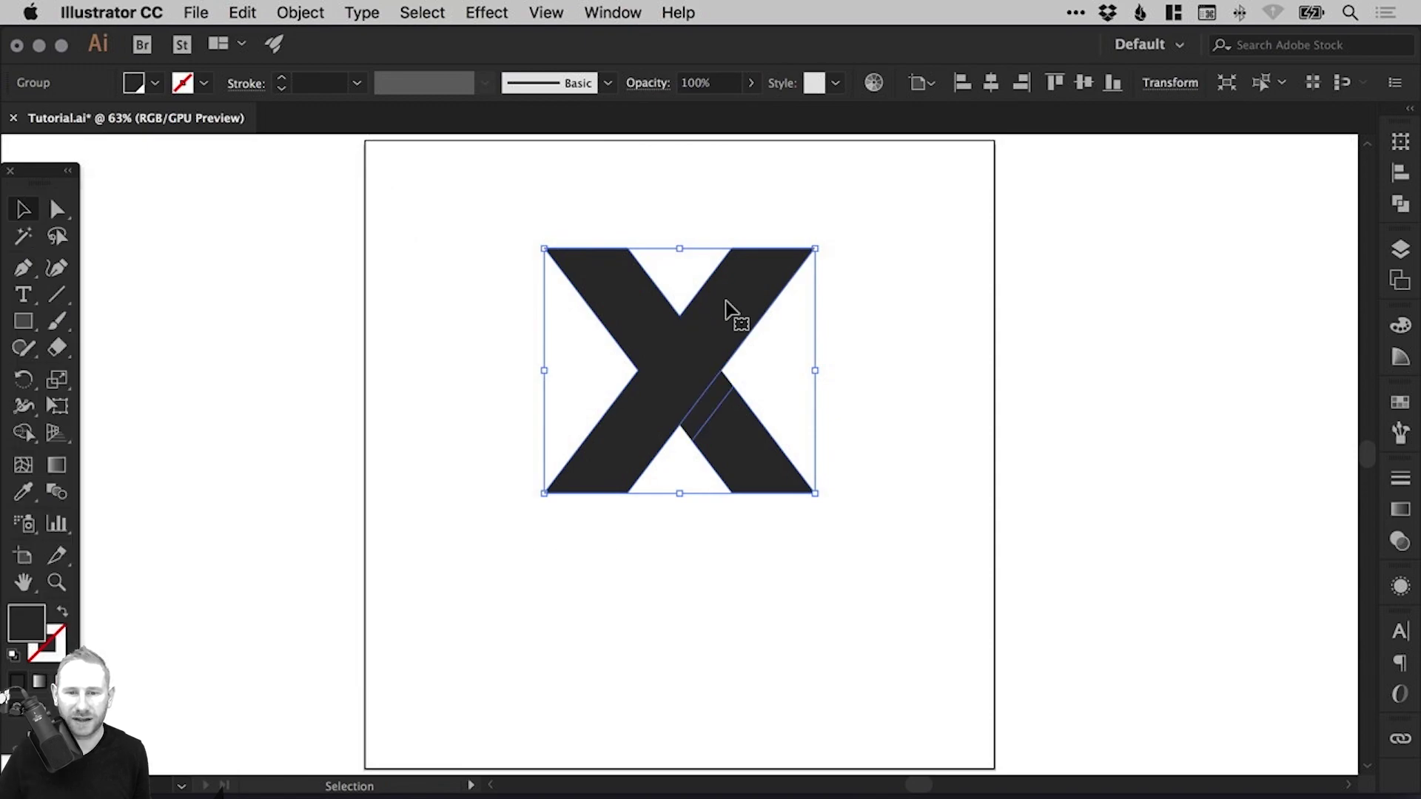
{"action": "left_click_drag", "start_coordinate": [742, 289], "coordinate": [766, 533]}
{"action": "left_click", "coordinate": [823, 513]}
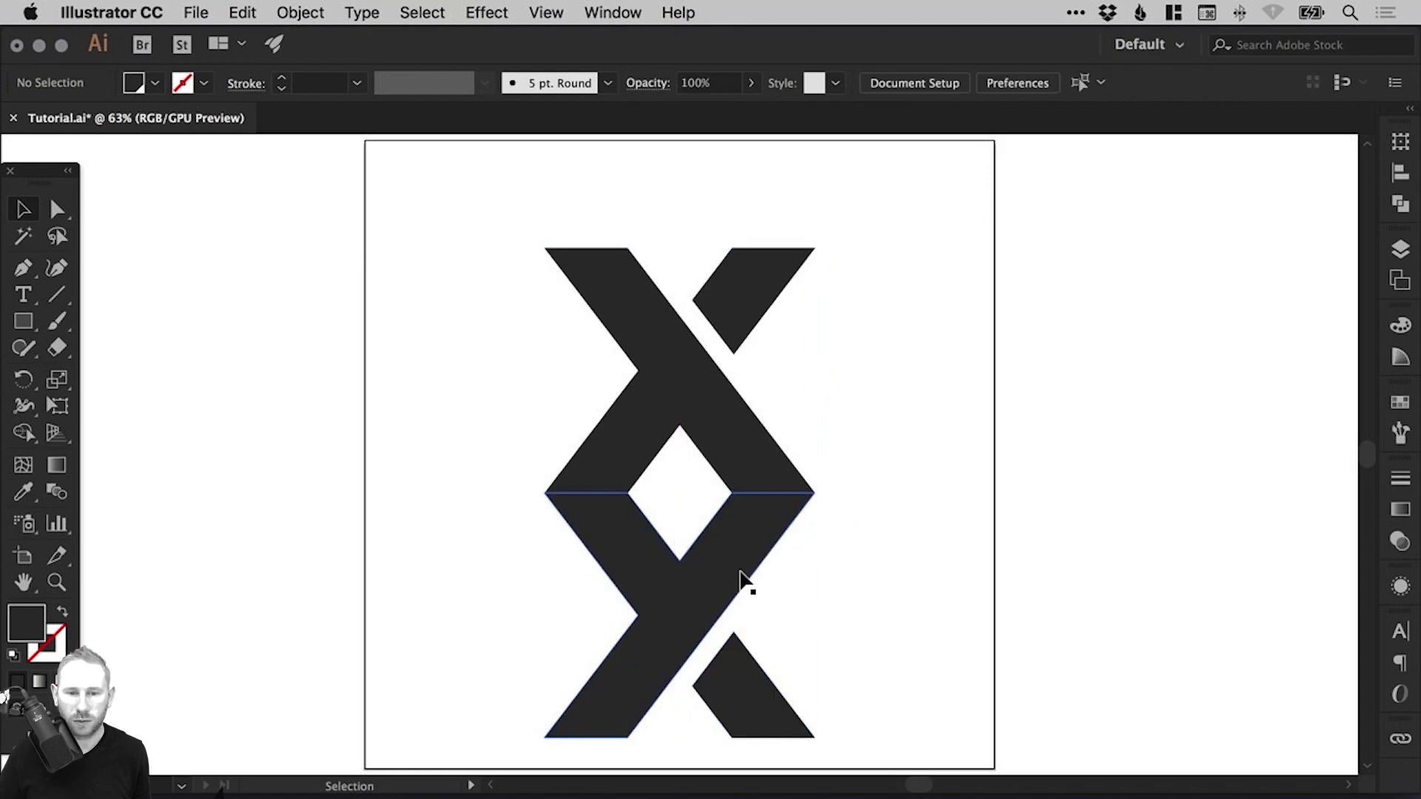
{"action": "key", "text": "z"}
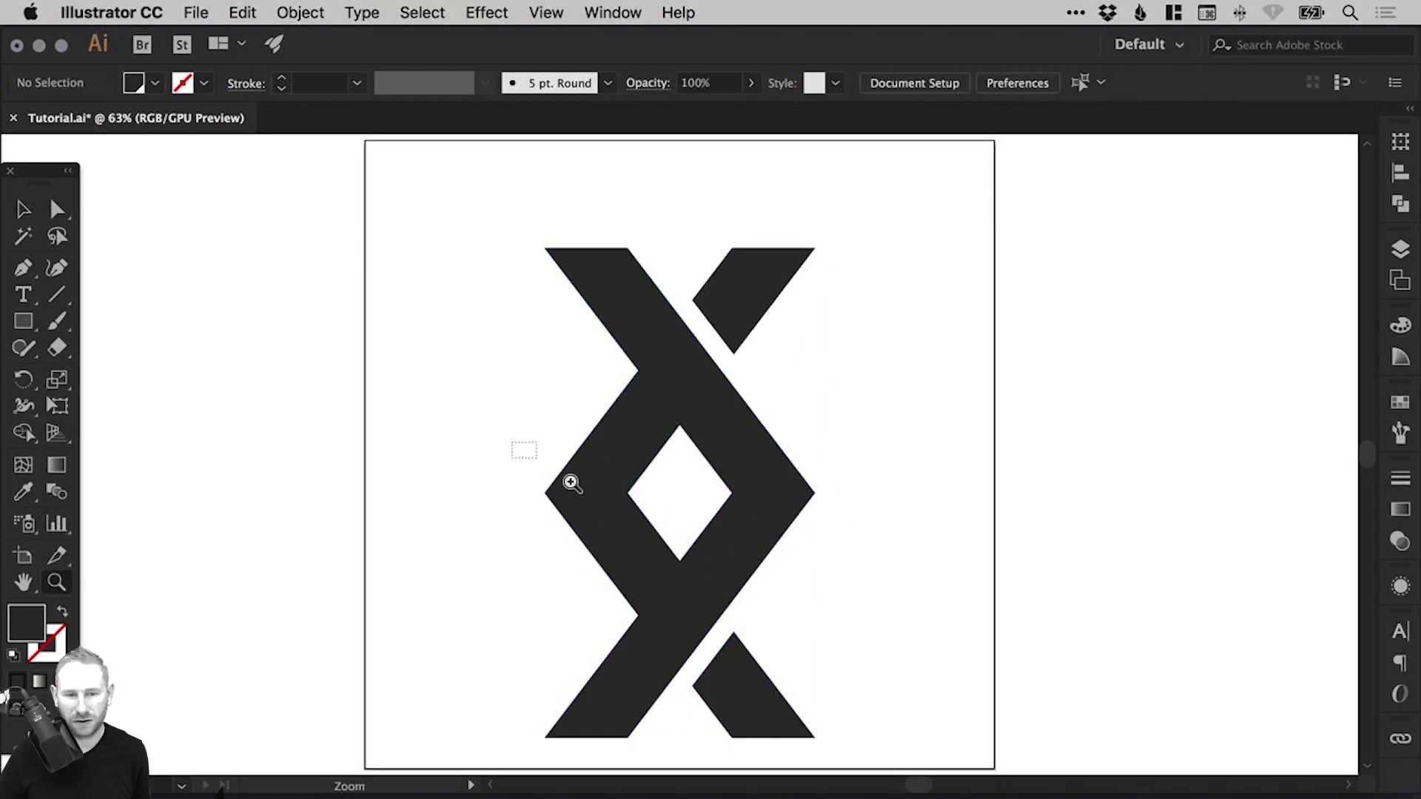
{"action": "left_click_drag", "start_coordinate": [570, 483], "coordinate": [682, 540]}
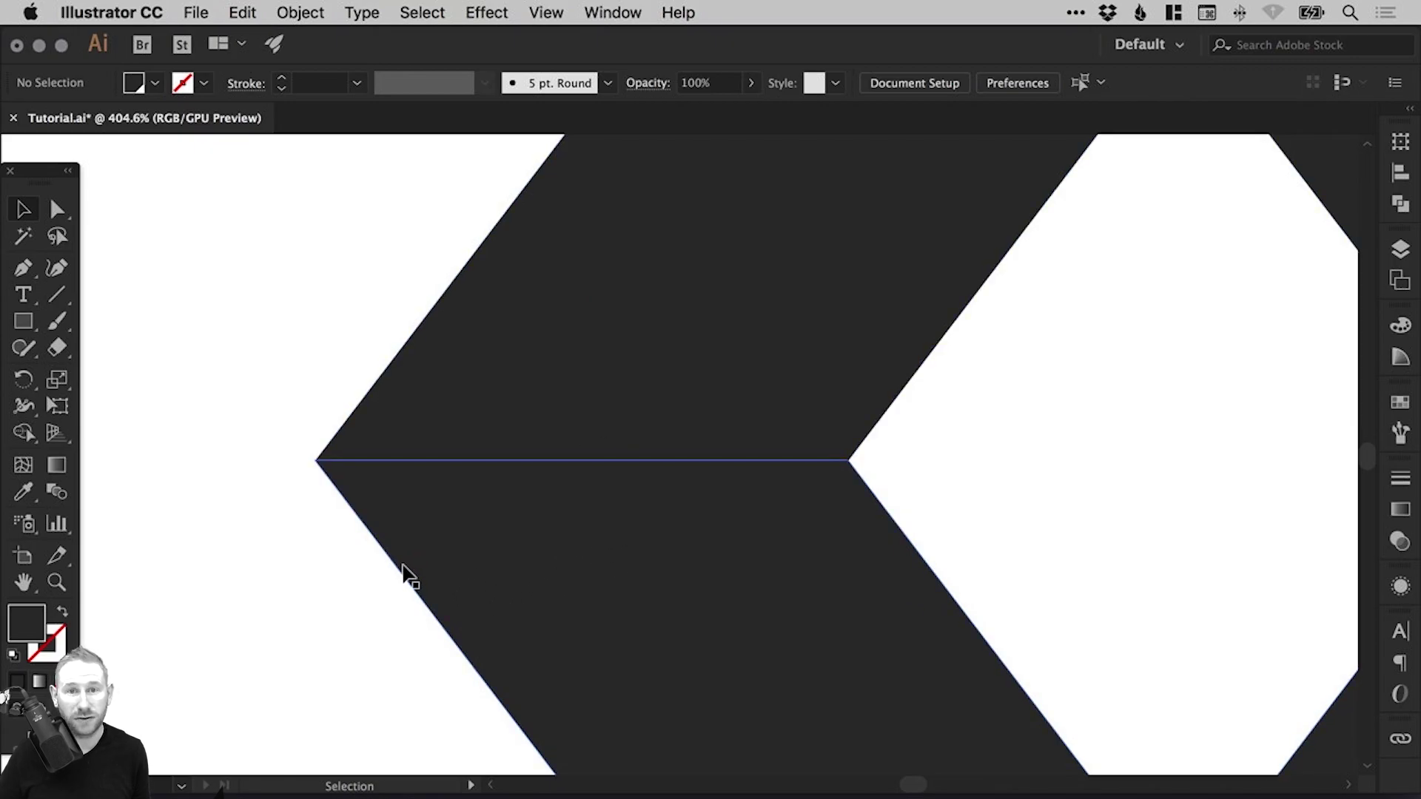
{"action": "left_click", "coordinate": [547, 12]}
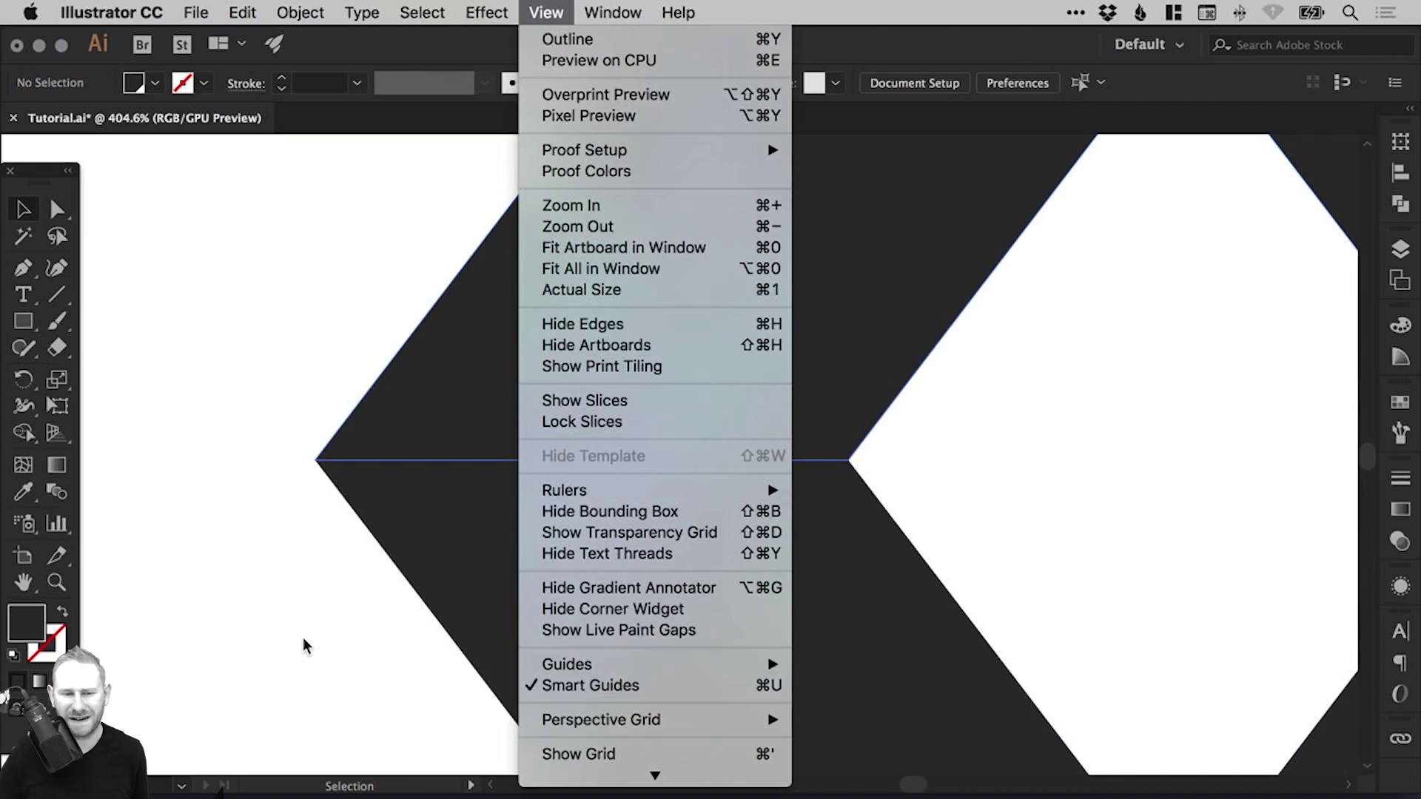
{"action": "left_click", "coordinate": [265, 616]}
{"action": "key", "text": "super+0"}
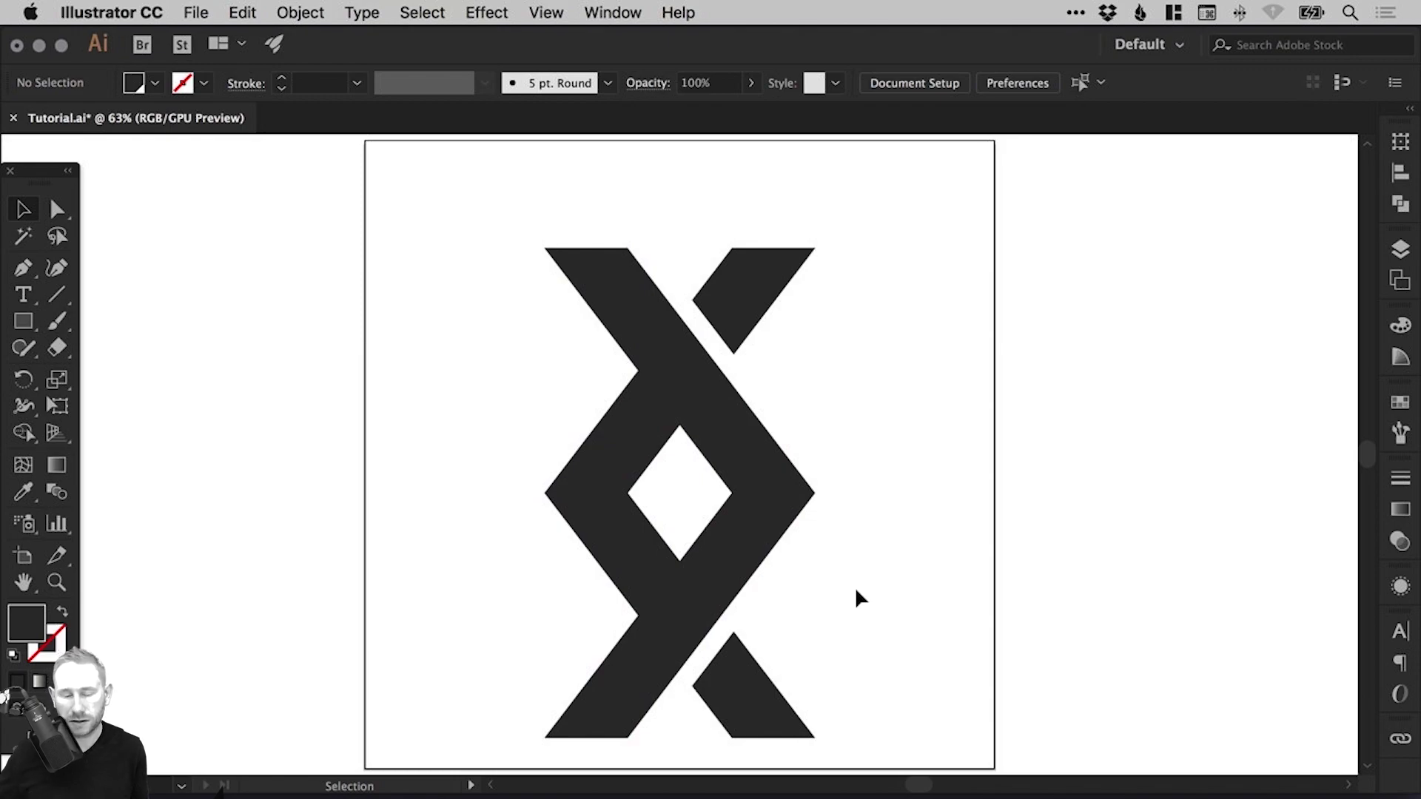
Step: Select the mirrored bottom X and bring up the Transparency settings
{"action": "left_click_drag", "start_coordinate": [509, 539], "coordinate": [699, 651]}
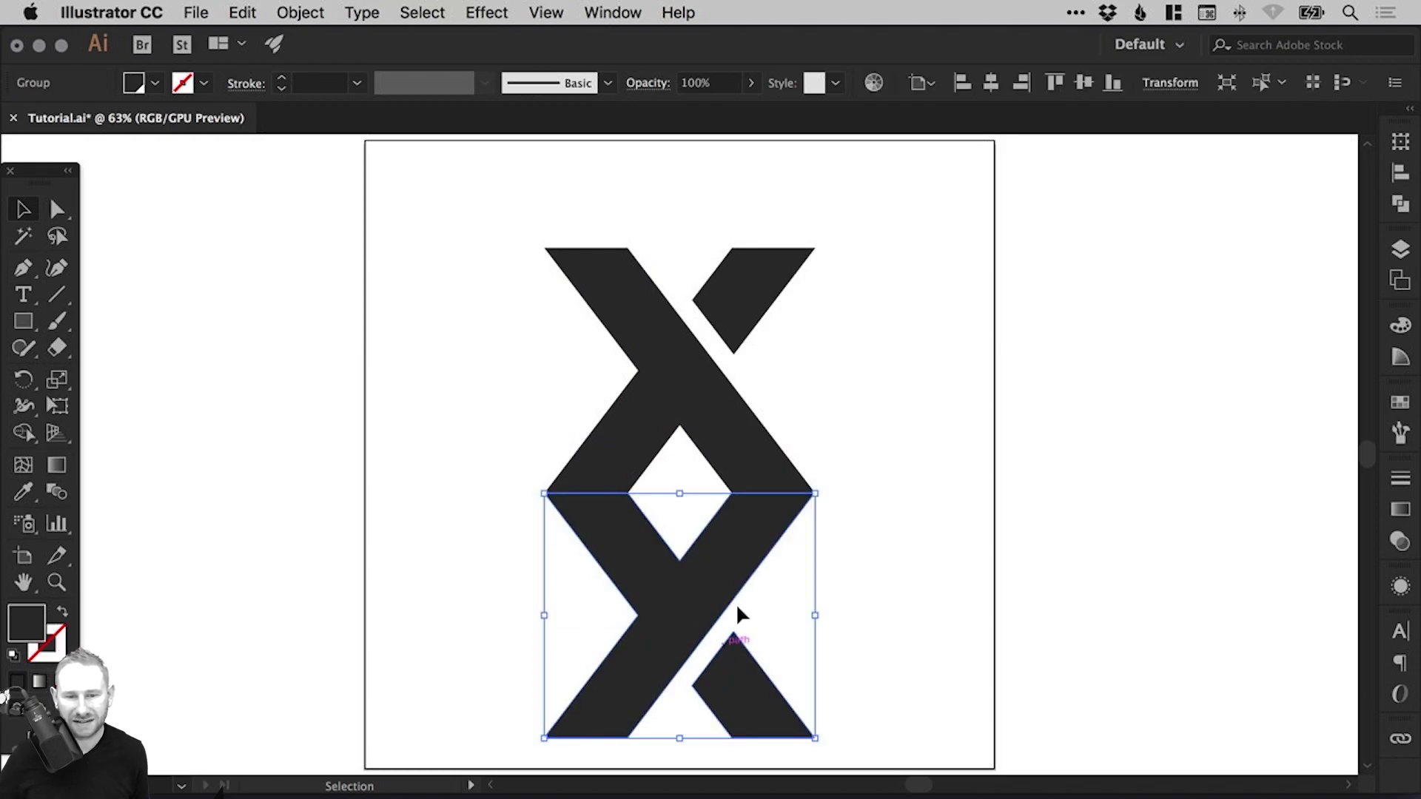
{"action": "left_click", "coordinate": [1398, 539]}
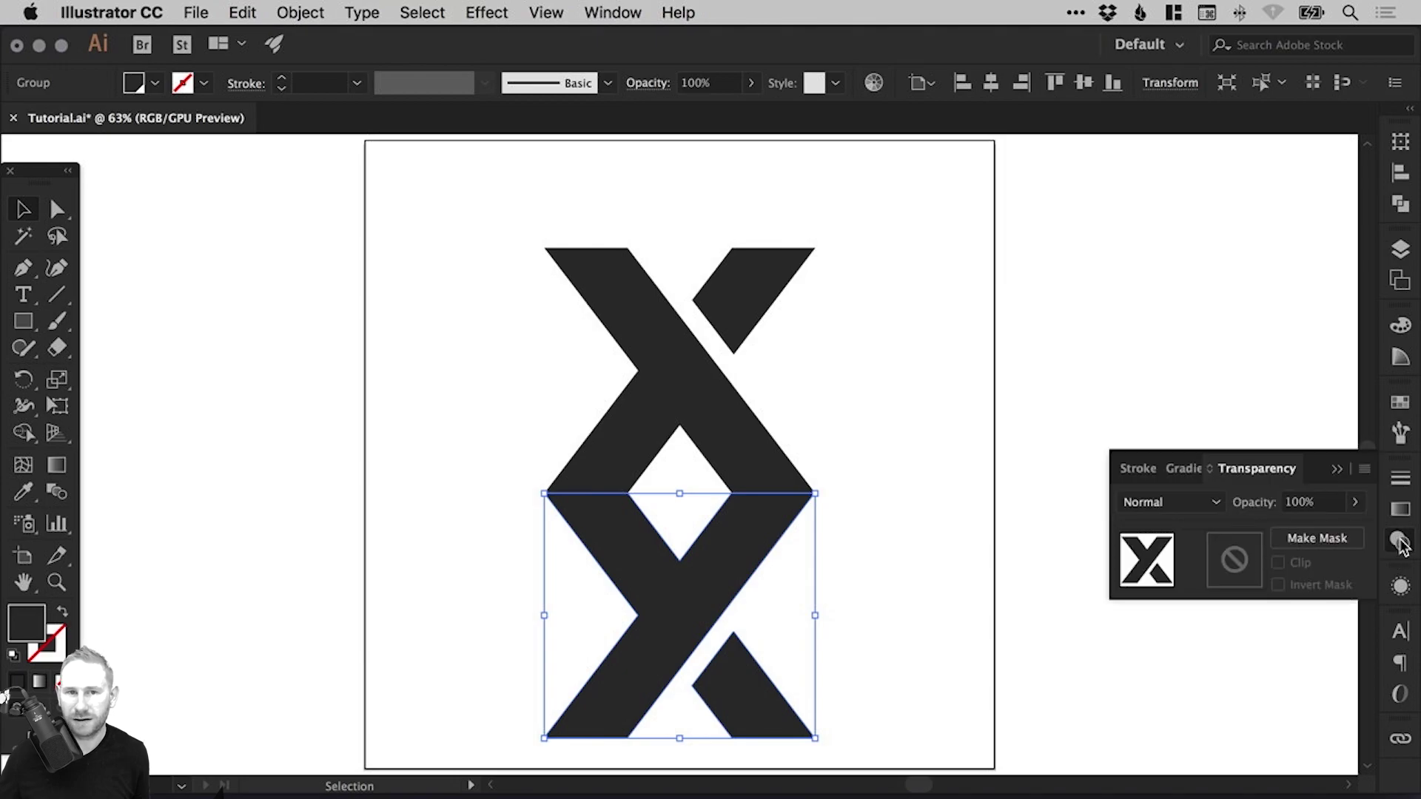
{"action": "left_click", "coordinate": [613, 13]}
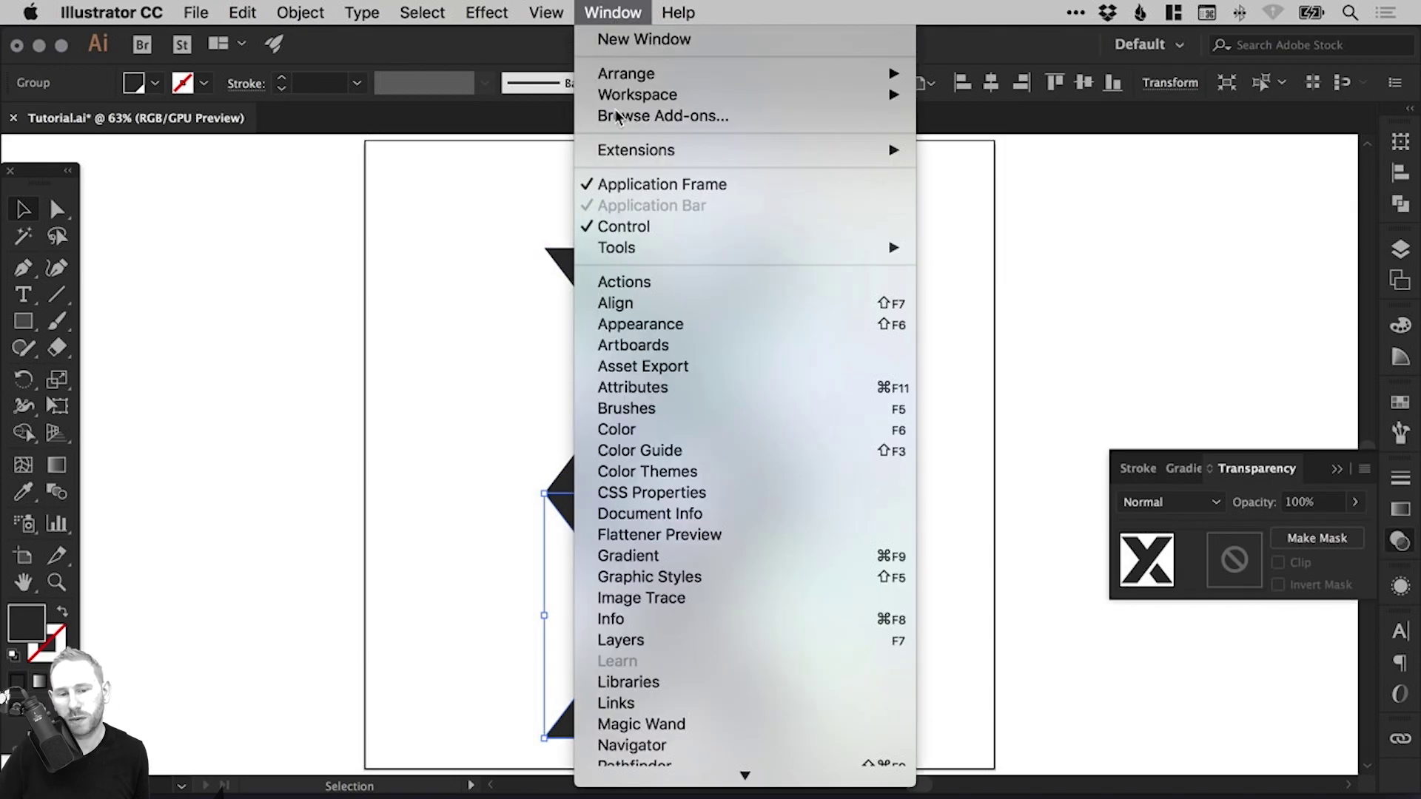
{"action": "scroll", "coordinate": [661, 601], "scroll_direction": "down", "scroll_amount": 5}
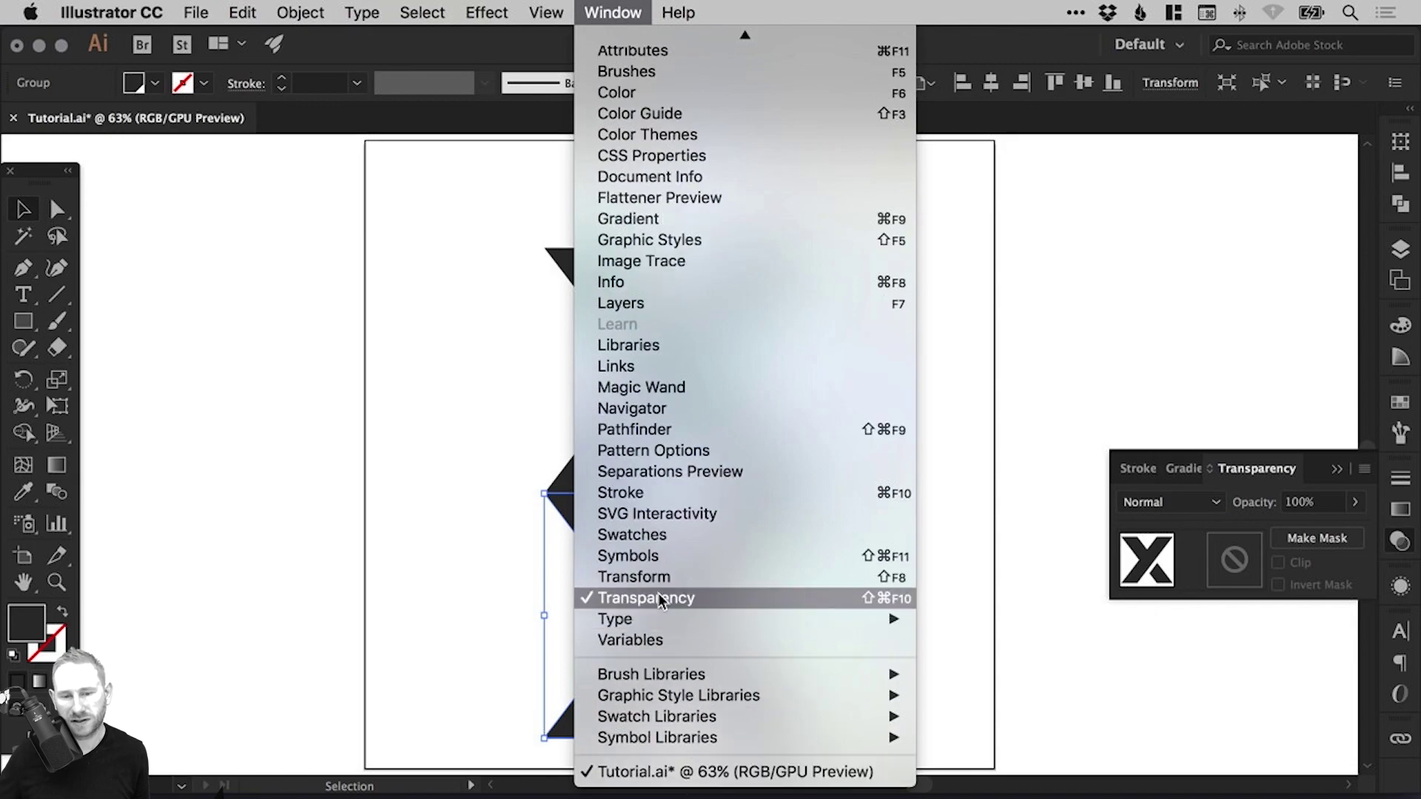
{"action": "left_click", "coordinate": [1247, 522]}
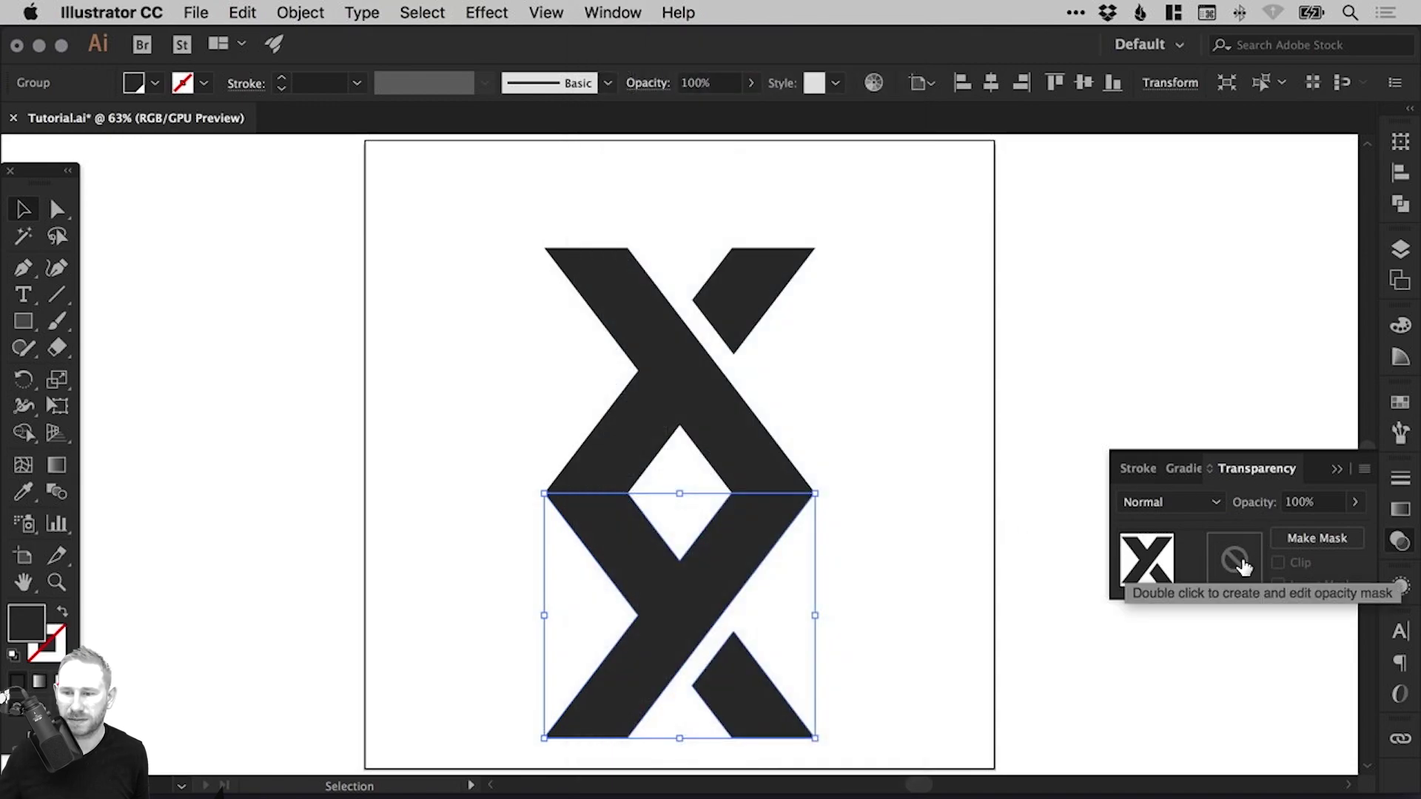
Step: Make an opacity mask on the bottom X, remaking it once, and uncheck Clip
{"action": "left_click", "coordinate": [1316, 536]}
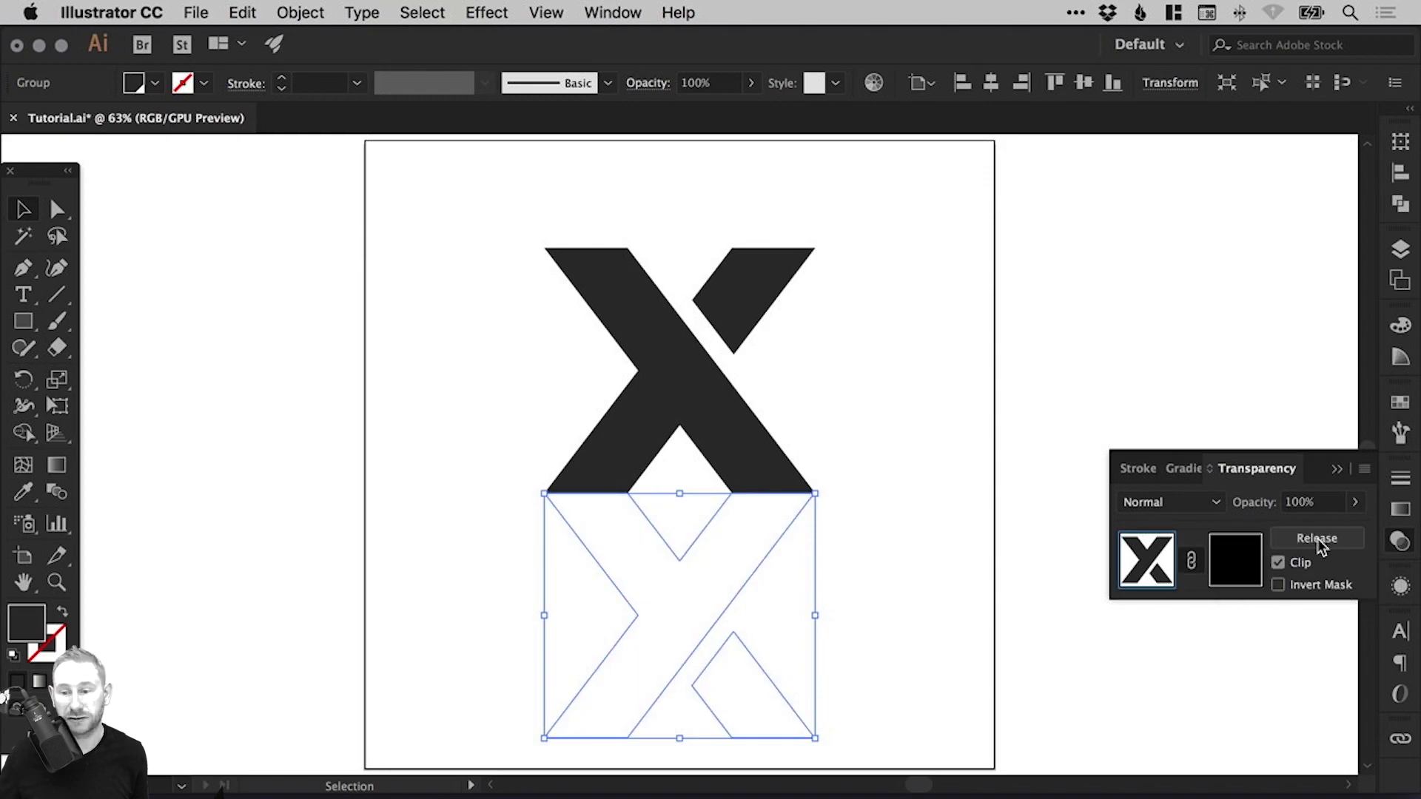
{"action": "left_click", "coordinate": [1318, 538]}
{"action": "left_click", "coordinate": [1314, 539]}
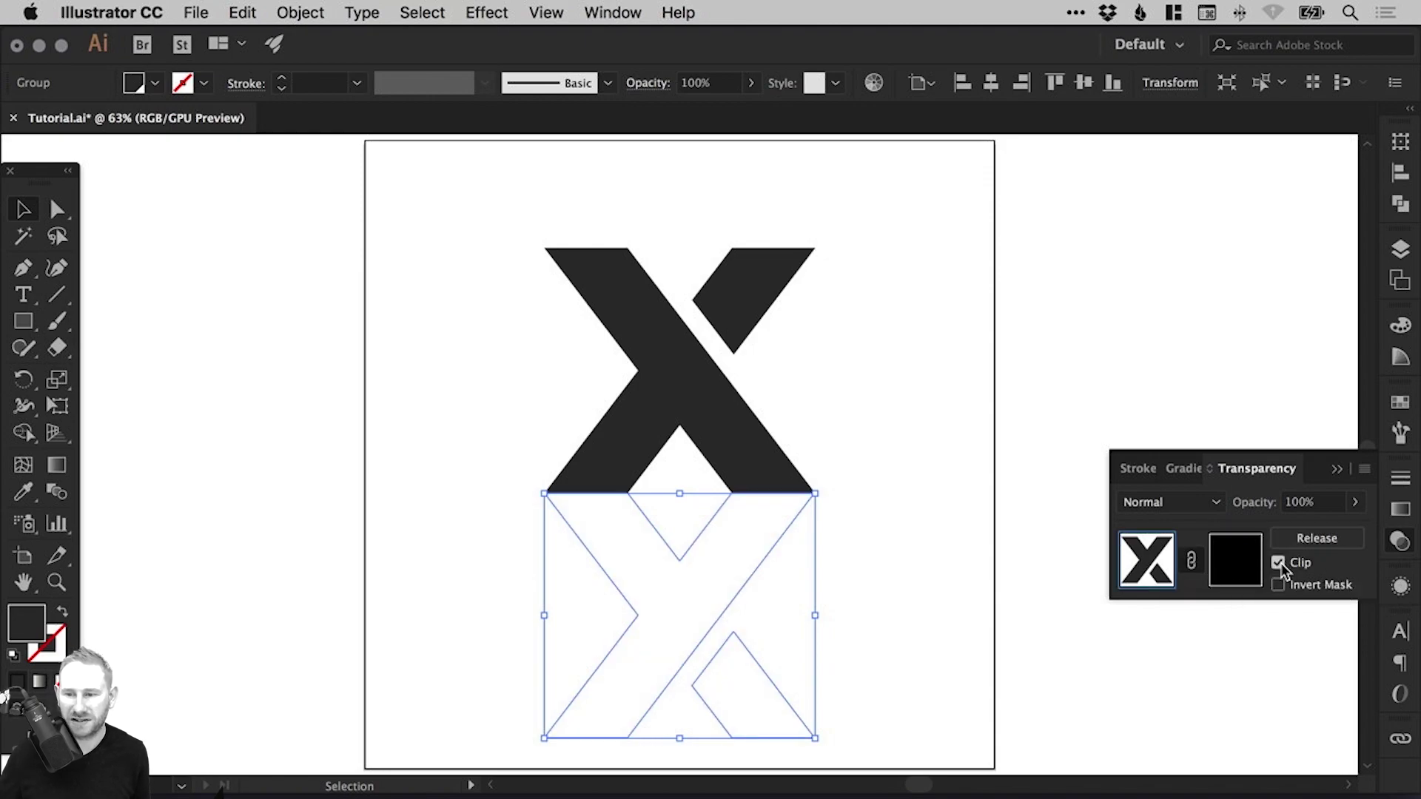
{"action": "left_click", "coordinate": [1279, 562]}
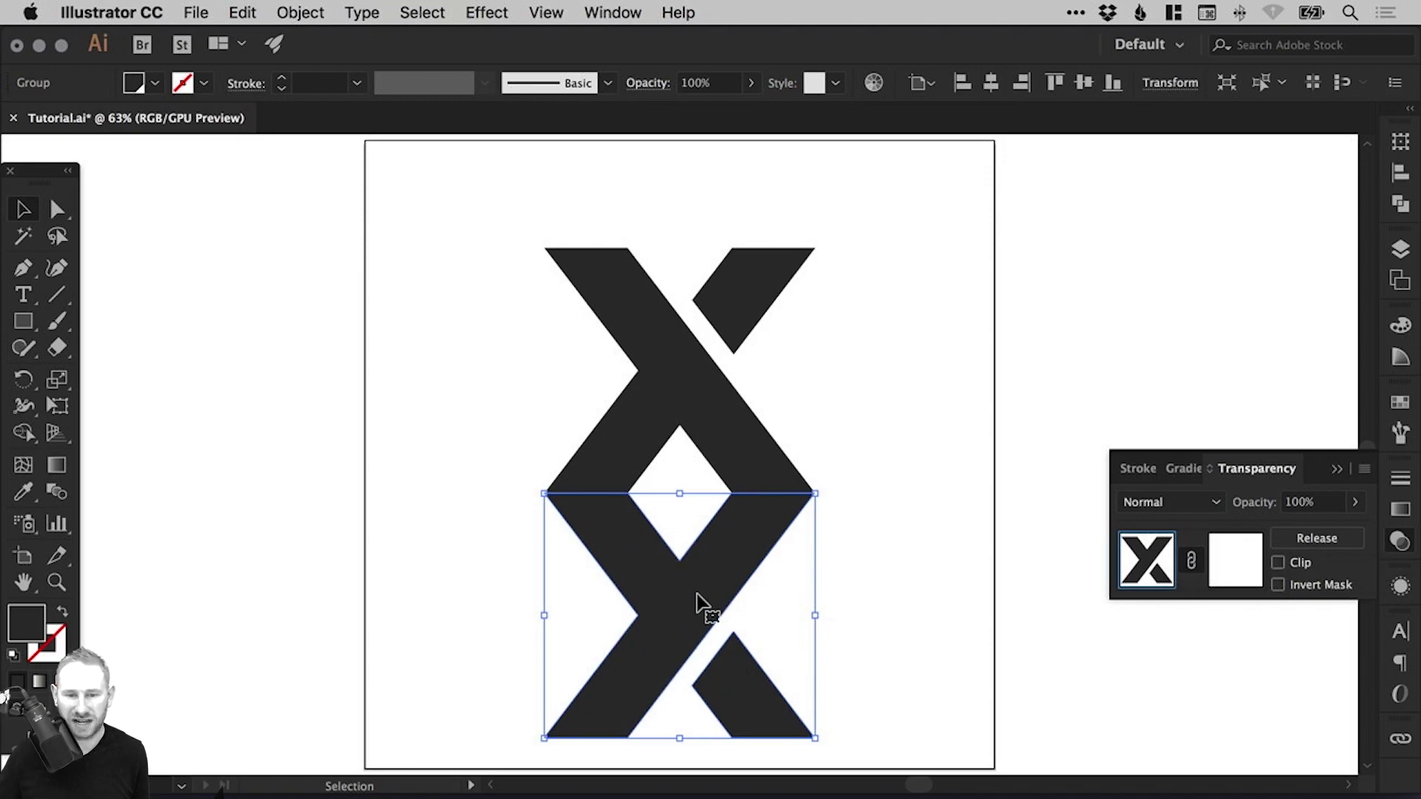
{"action": "scroll", "coordinate": [459, 518], "scroll_direction": "down", "scroll_amount": 5}
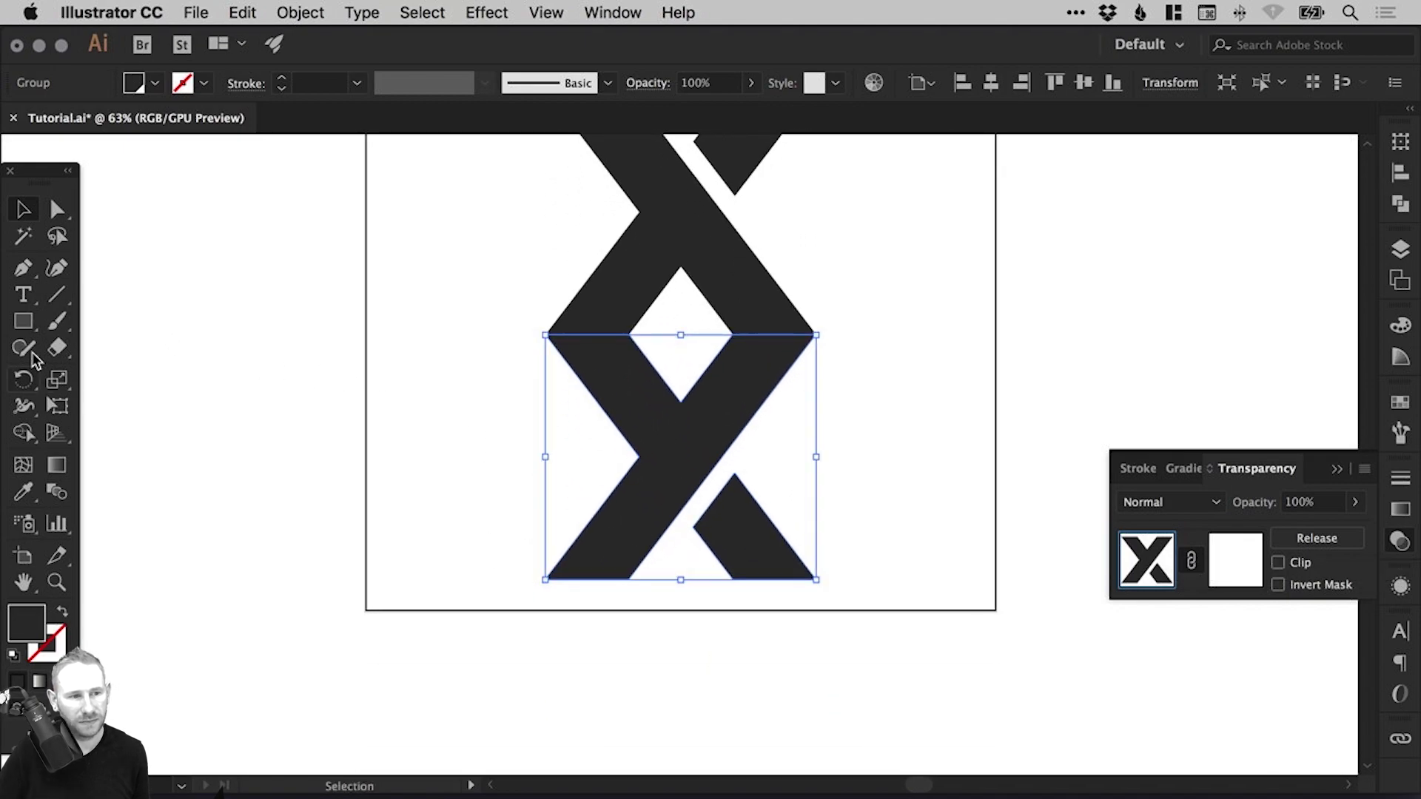
Step: Draw a rectangle covering the bottom X inside its opacity mask
{"action": "left_click", "coordinate": [23, 323]}
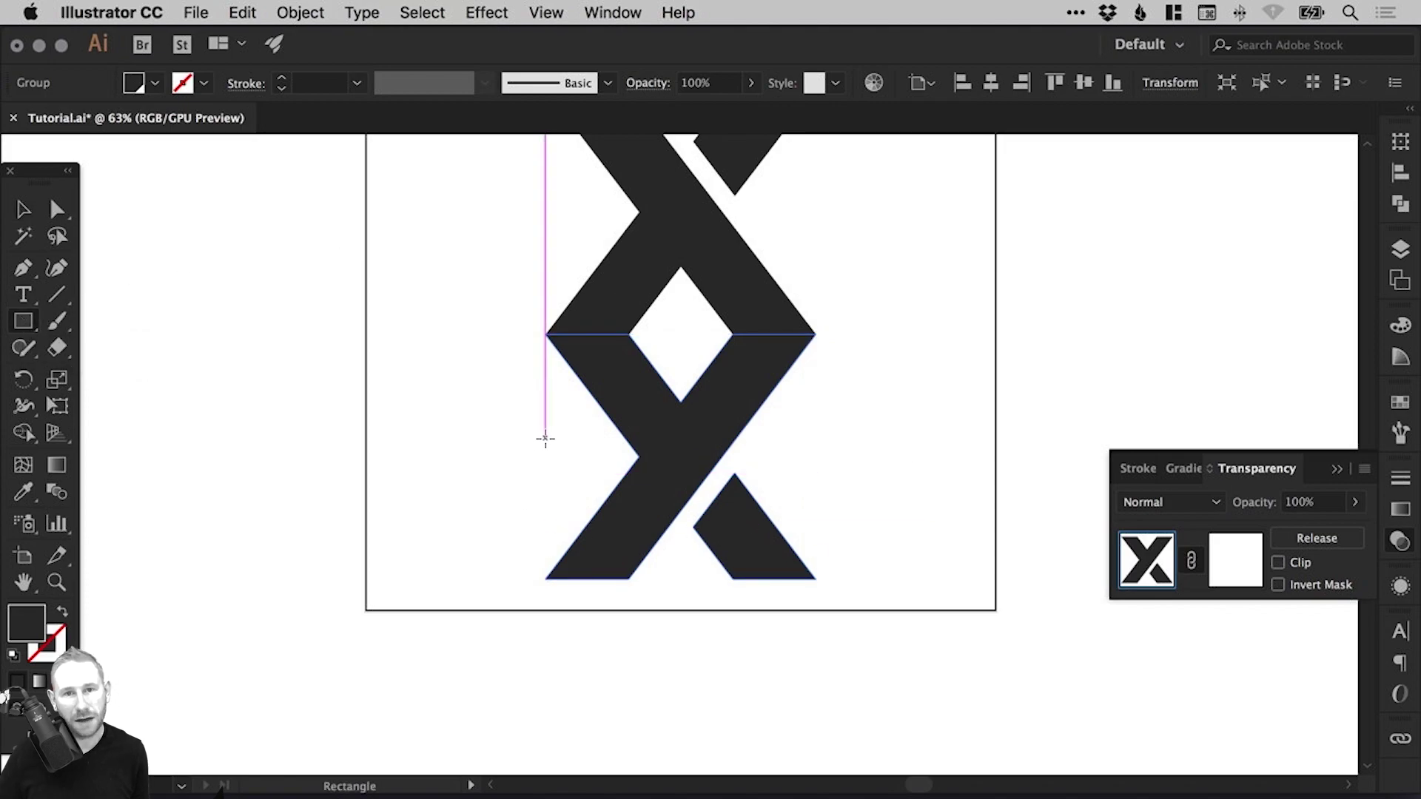
{"action": "left_click", "coordinate": [1233, 574]}
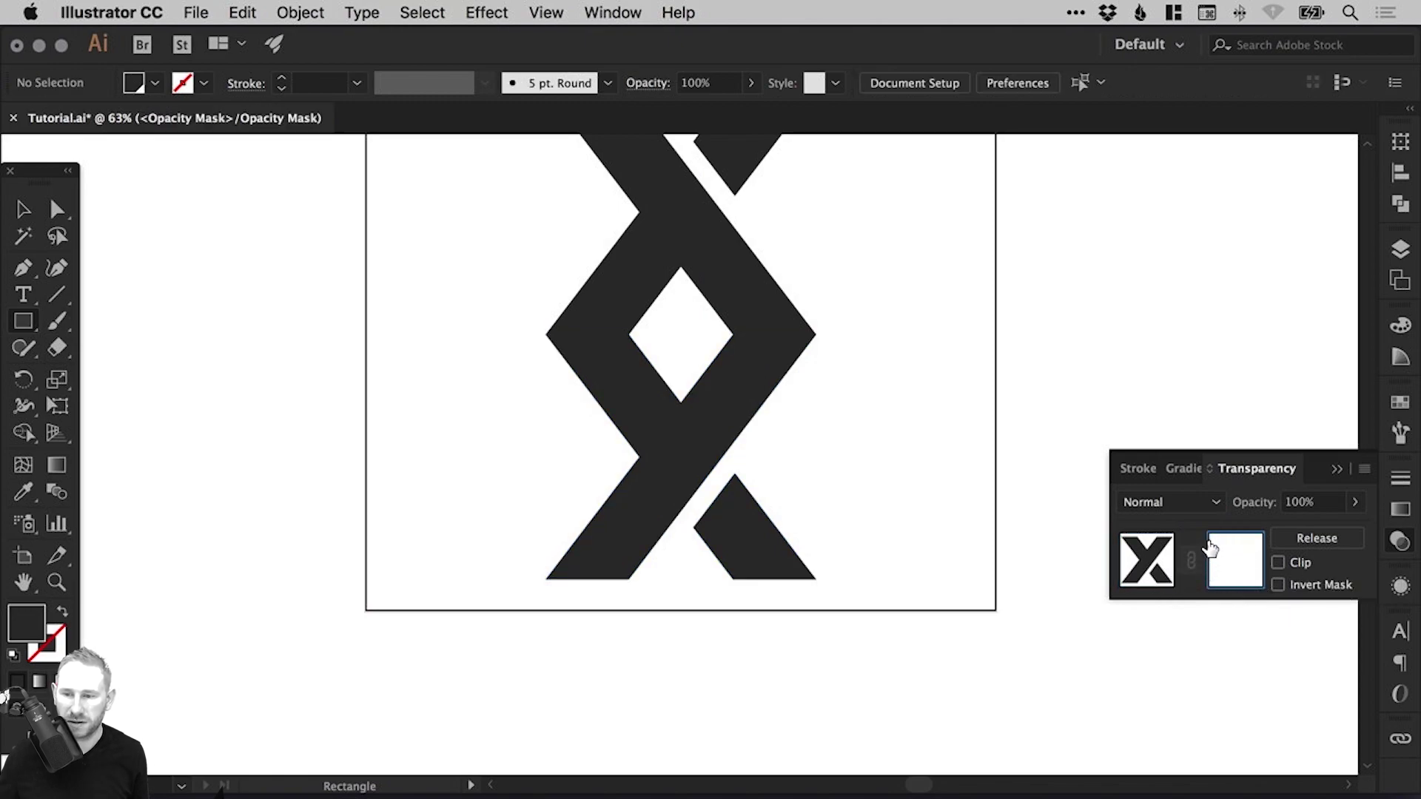
{"action": "left_click", "coordinate": [1147, 570]}
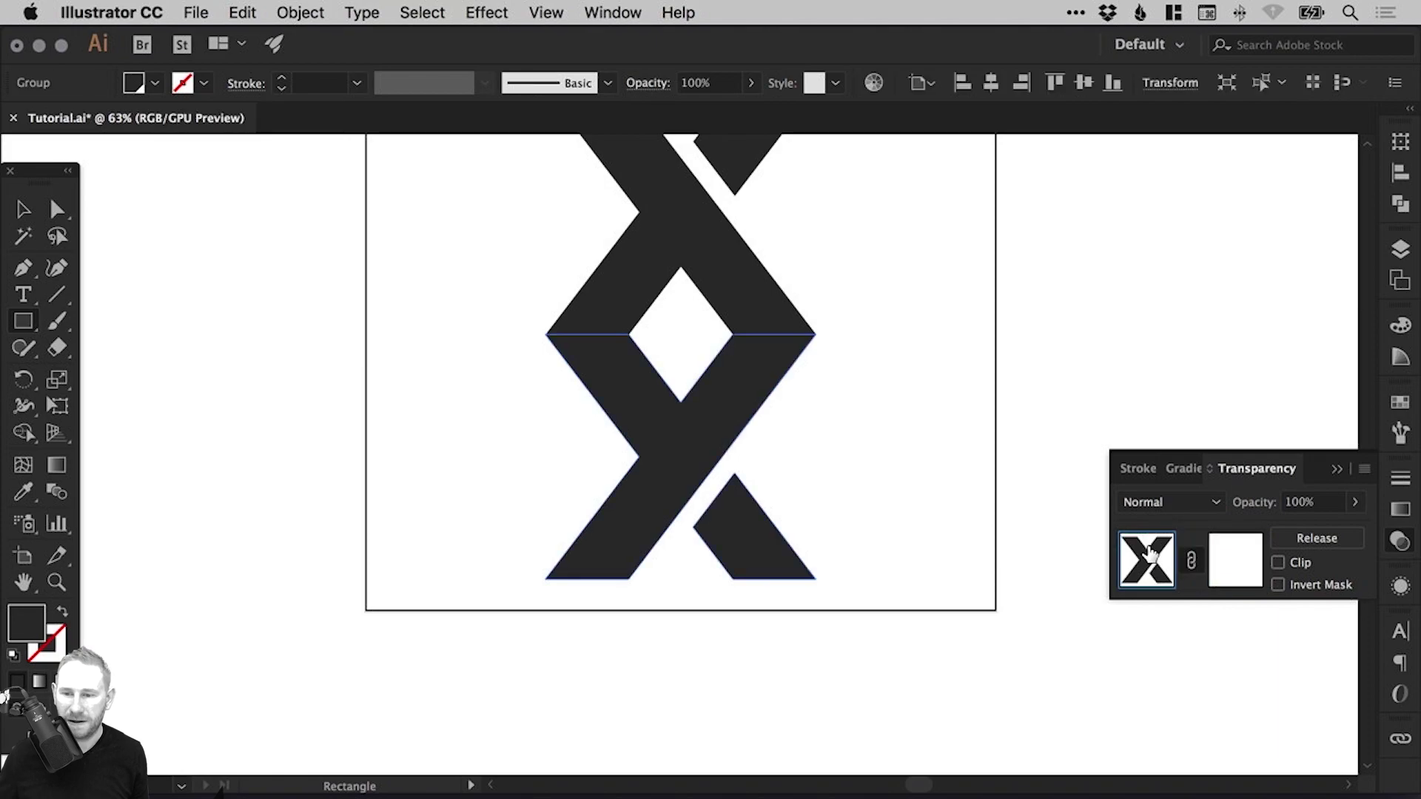
{"action": "left_click", "coordinate": [1233, 562]}
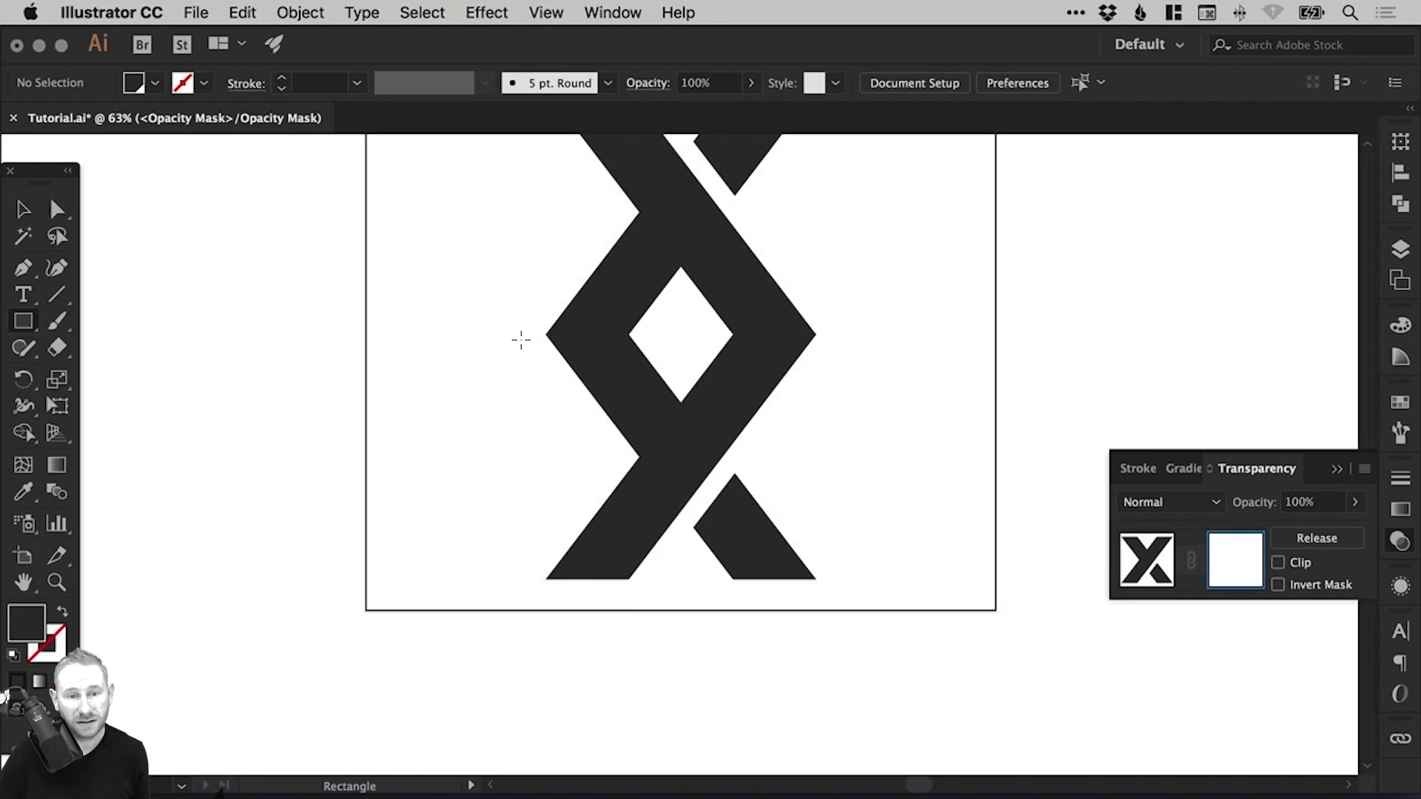
{"action": "mouse_move", "coordinate": [506, 336]}
{"action": "left_mouse_down"}
{"action": "mouse_move", "coordinate": [831, 508]}
{"action": "mouse_move", "coordinate": [856, 545]}
{"action": "mouse_move", "coordinate": [860, 597]}
{"action": "left_mouse_up"}
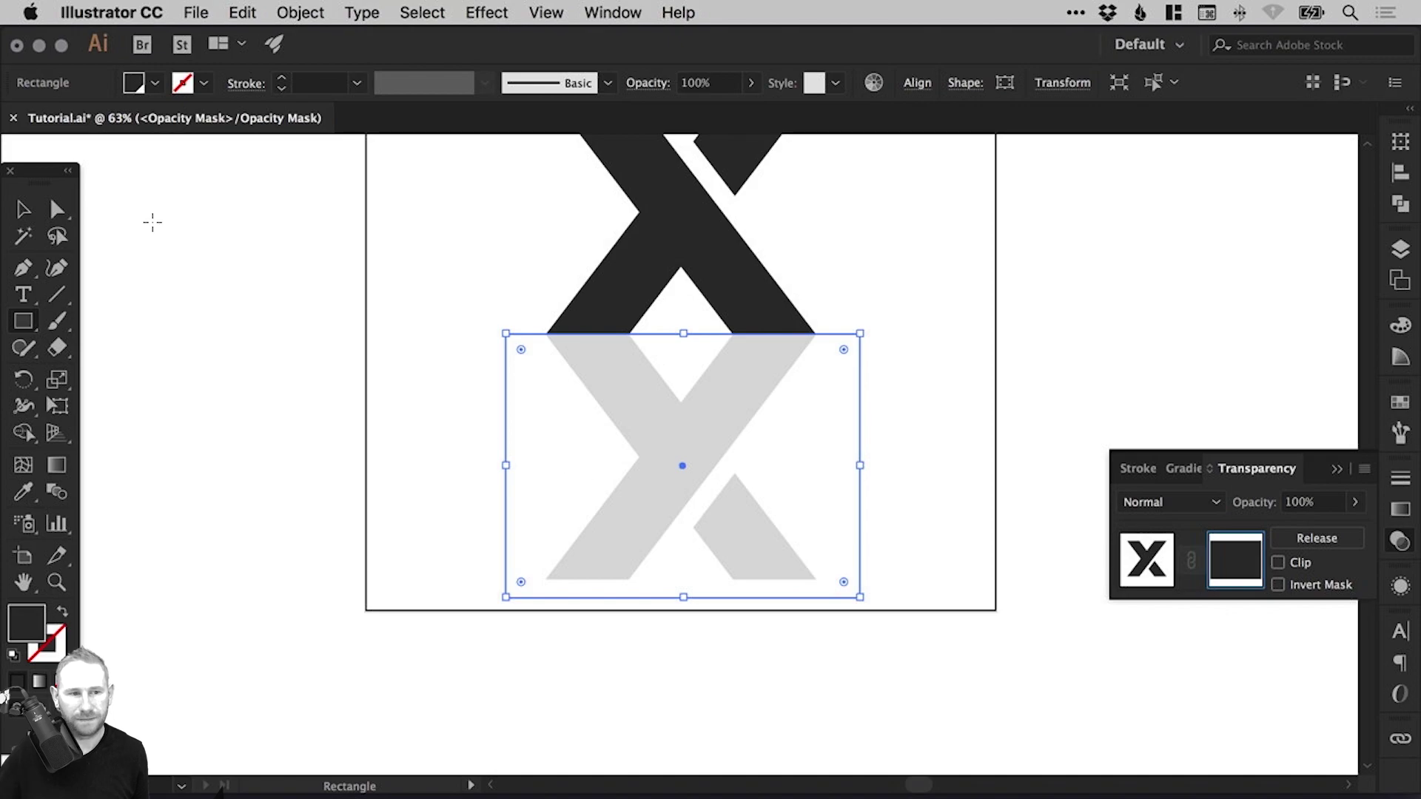
{"action": "left_click", "coordinate": [24, 210]}
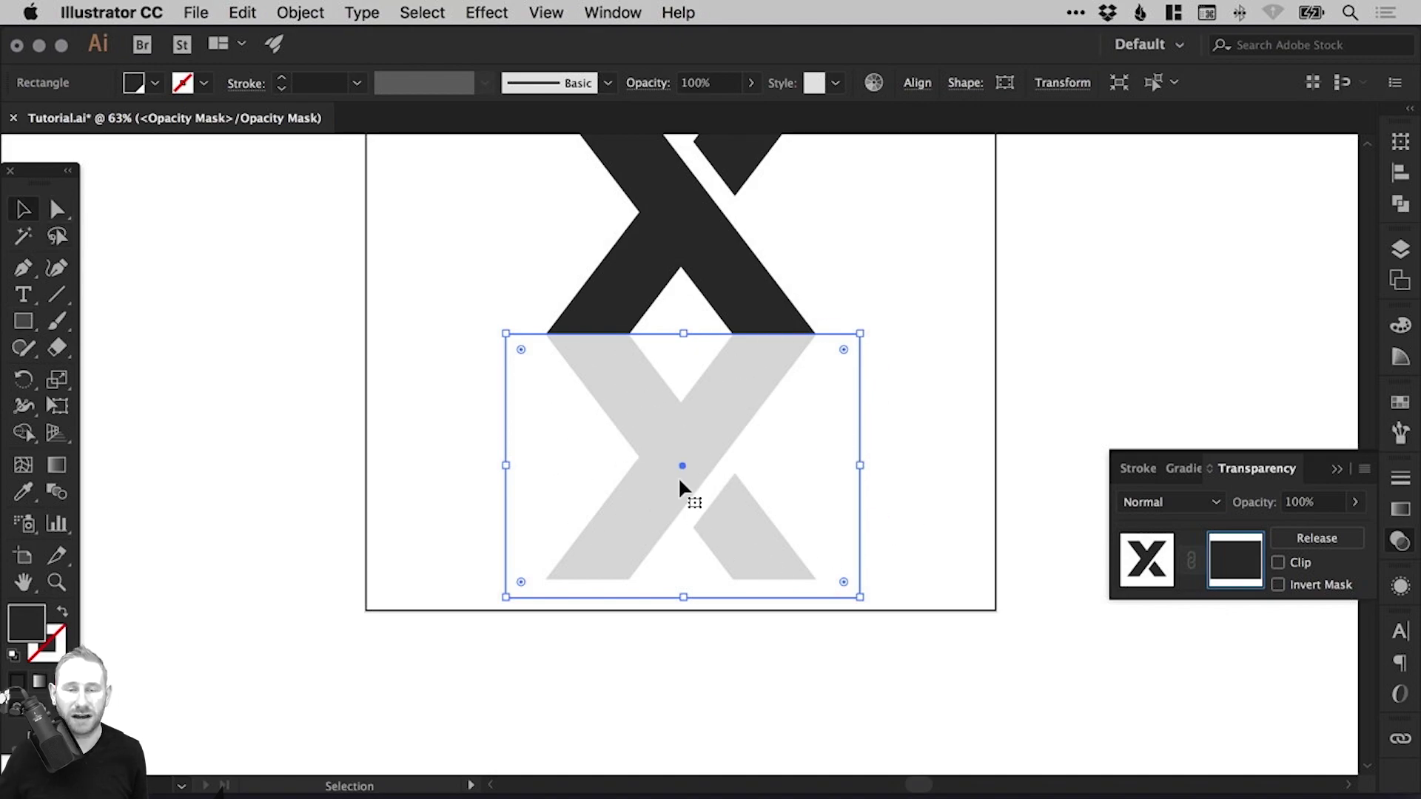
{"action": "key", "text": "super+space"}
Step: Align the mask rectangle's top edge with the seam between the X halves in Outline view, then return to Preview
{"action": "left_click_drag", "start_coordinate": [547, 326], "coordinate": [619, 337]}
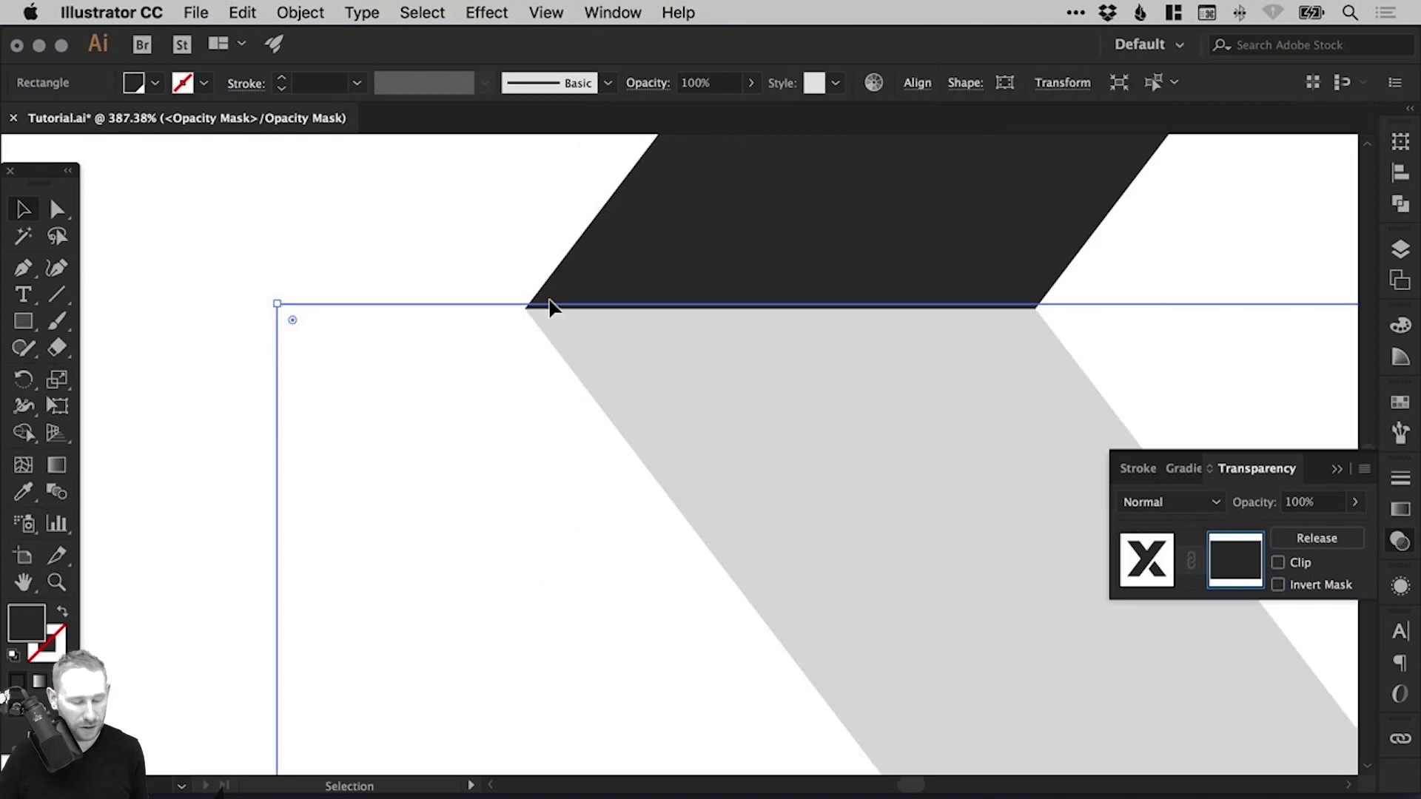
{"action": "key", "text": "a"}
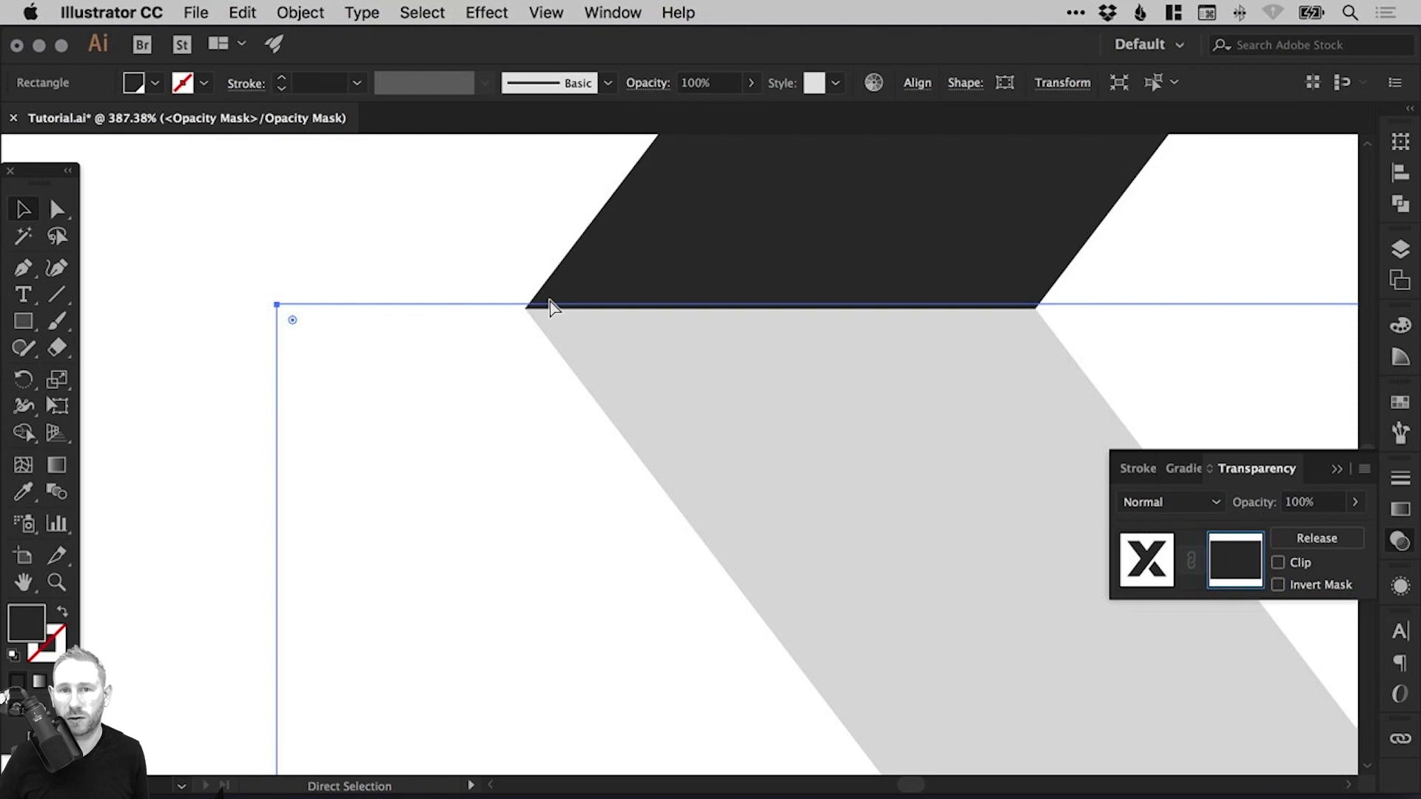
{"action": "key", "text": "super+y"}
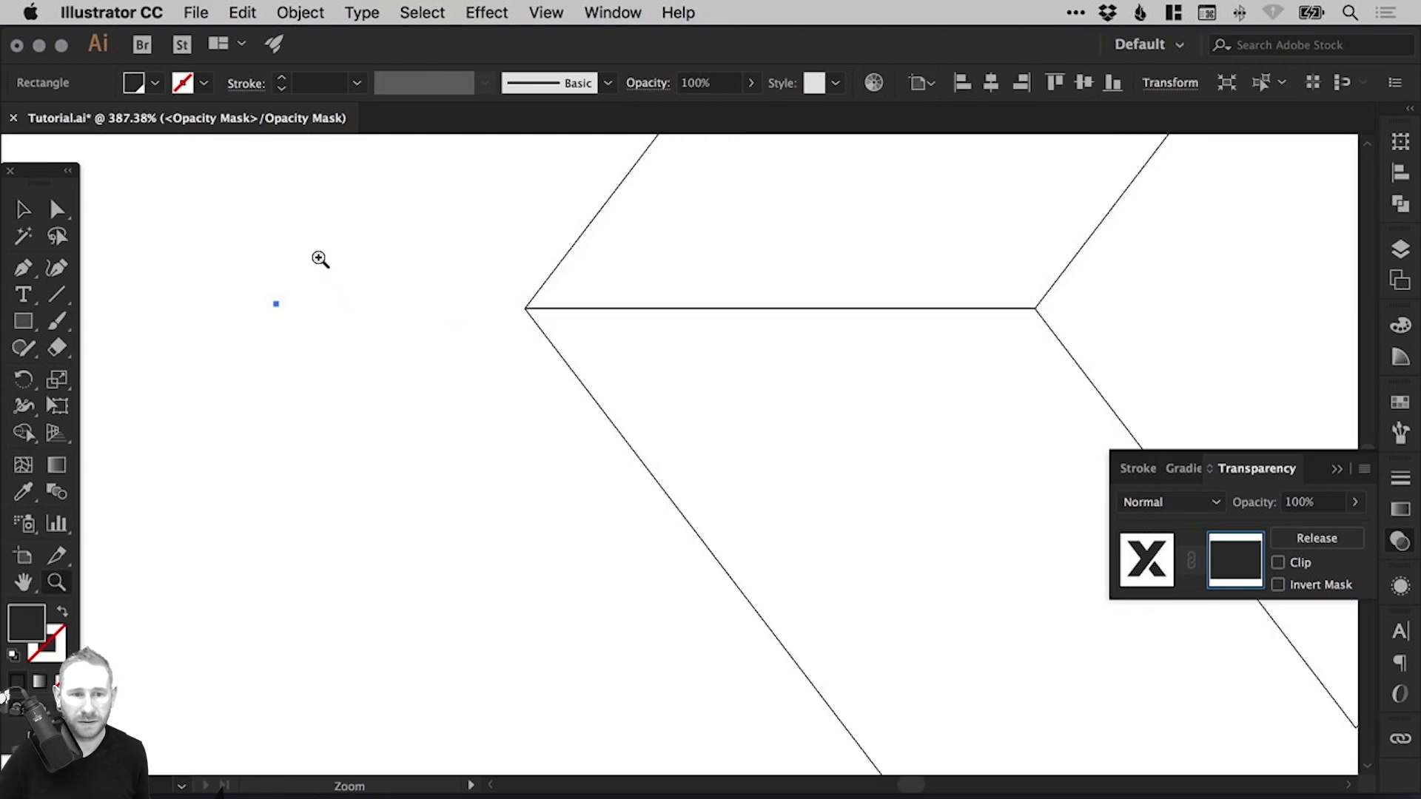
{"action": "left_click_drag", "start_coordinate": [340, 271], "coordinate": [547, 382]}
{"action": "left_click_drag", "start_coordinate": [652, 242], "coordinate": [639, 263]}
{"action": "key", "text": "super+0"}
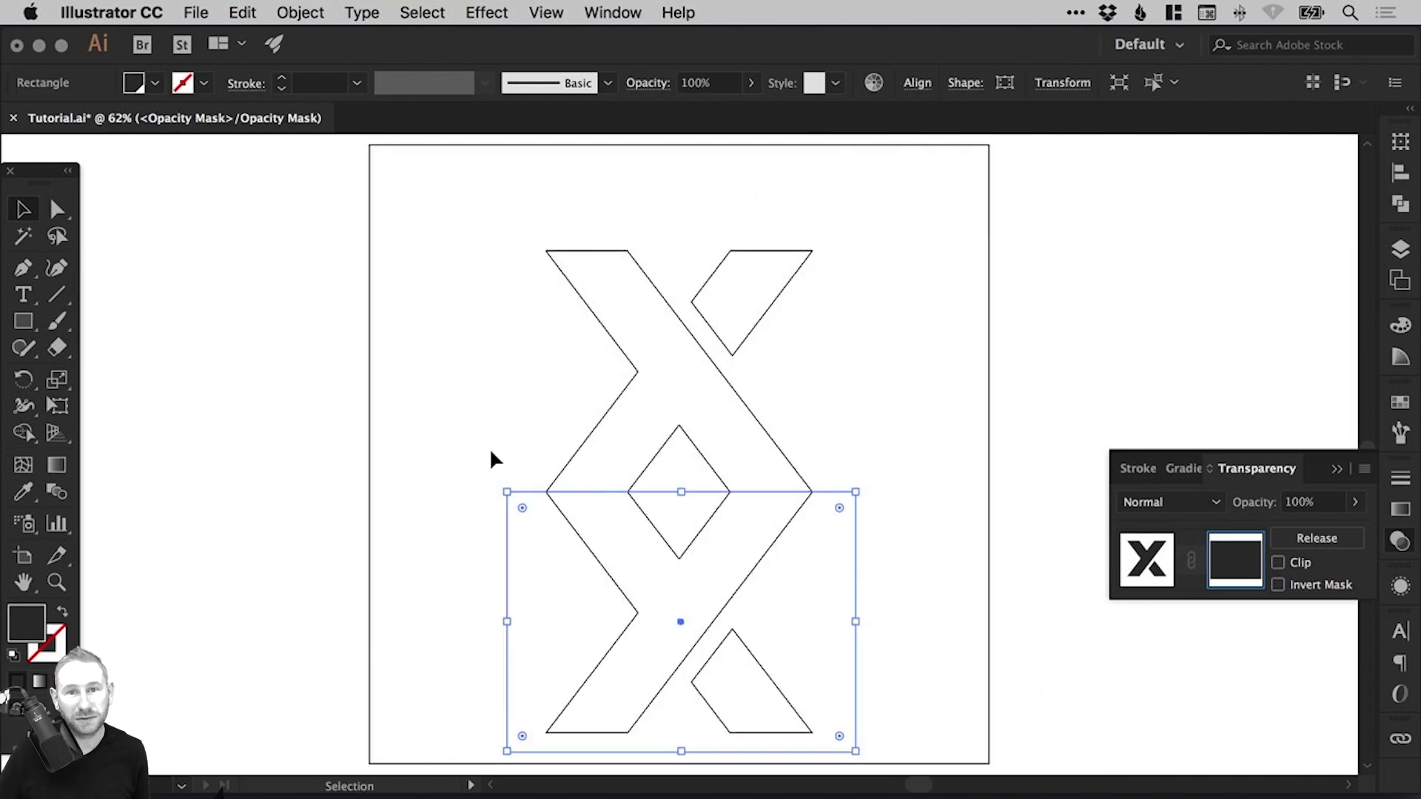
{"action": "key", "text": "super+y"}
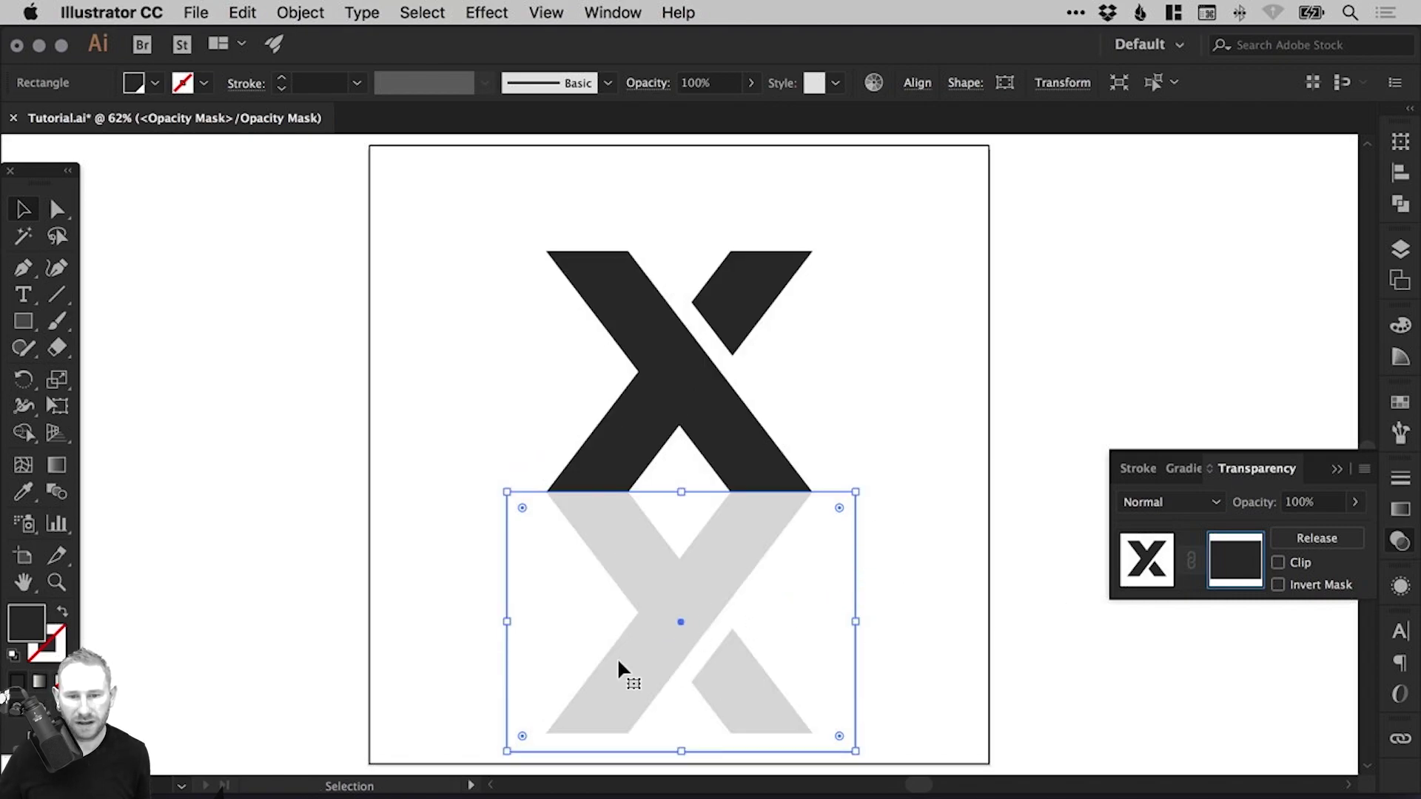
Step: Keep the dark fill and apply the default linear 0° gradient to the mask rectangle
{"action": "double_click", "coordinate": [29, 628]}
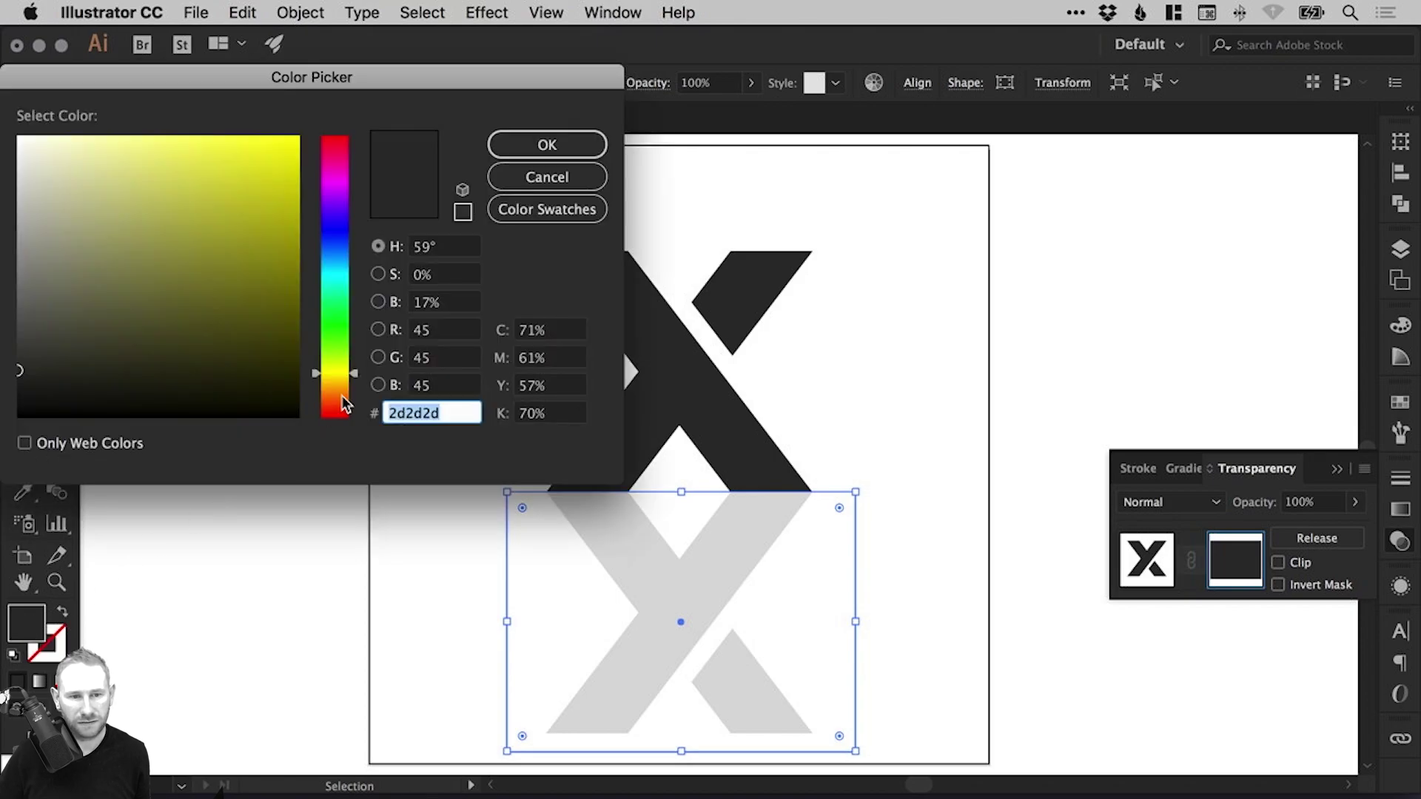
{"action": "left_click", "coordinate": [576, 144]}
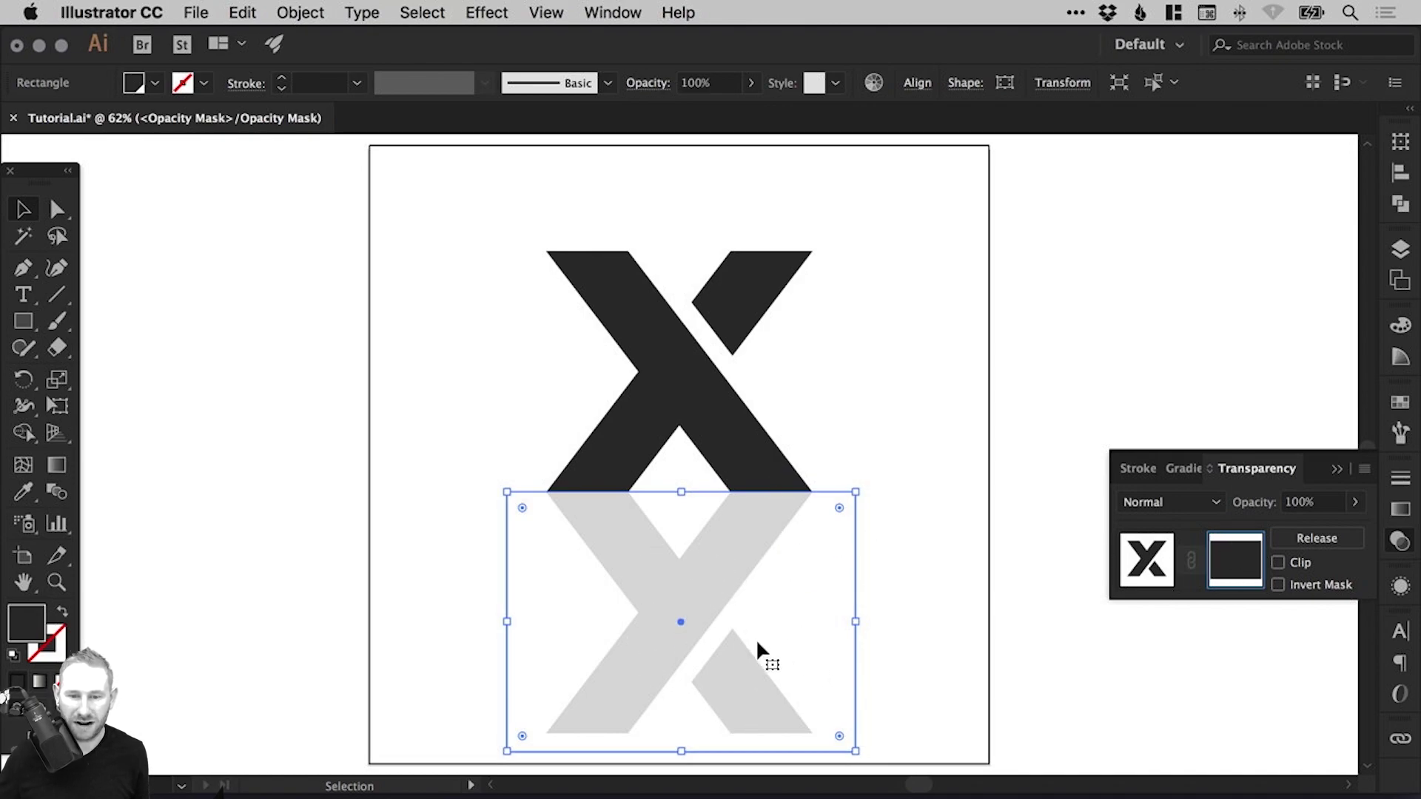
{"action": "left_click", "coordinate": [1400, 511]}
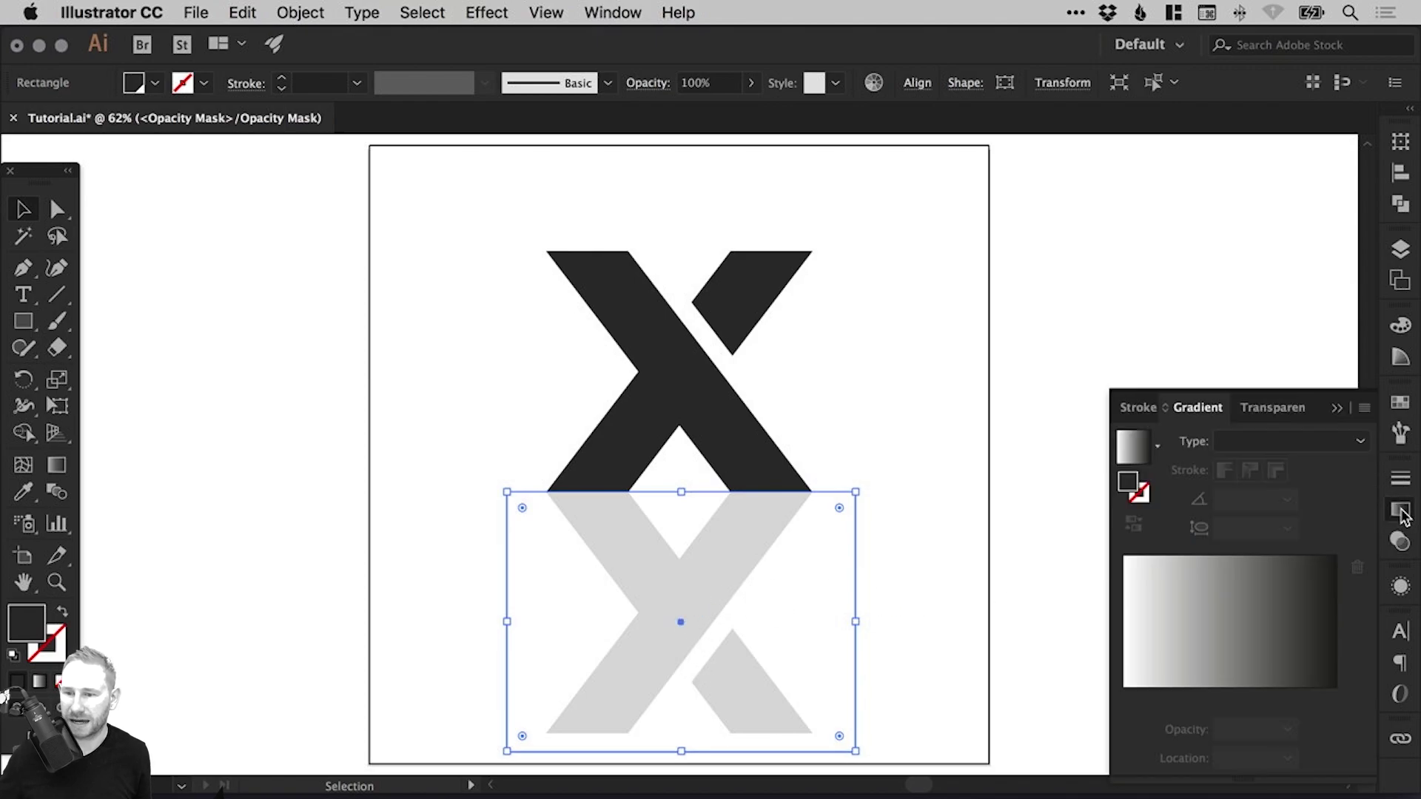
{"action": "left_click", "coordinate": [619, 8]}
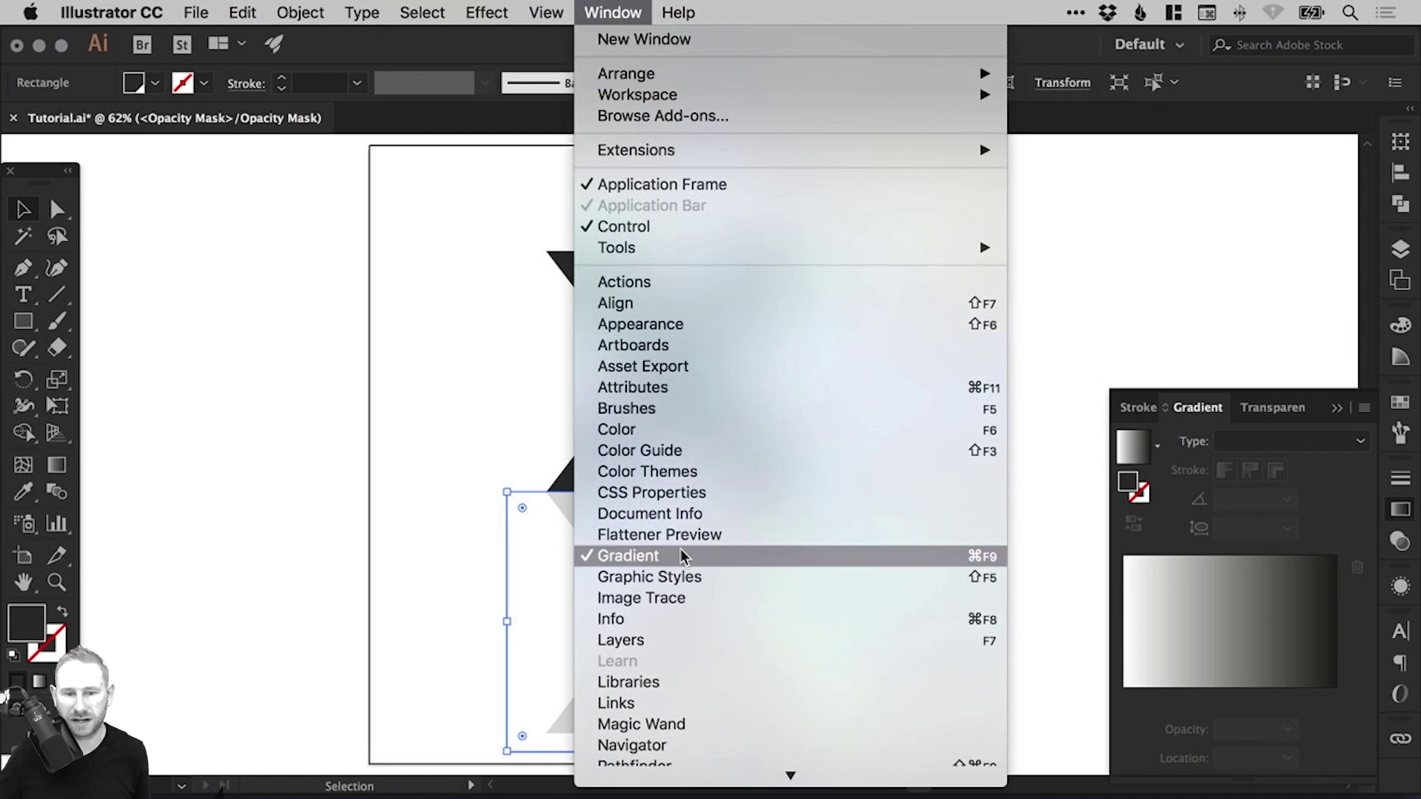
{"action": "left_click", "coordinate": [589, 10]}
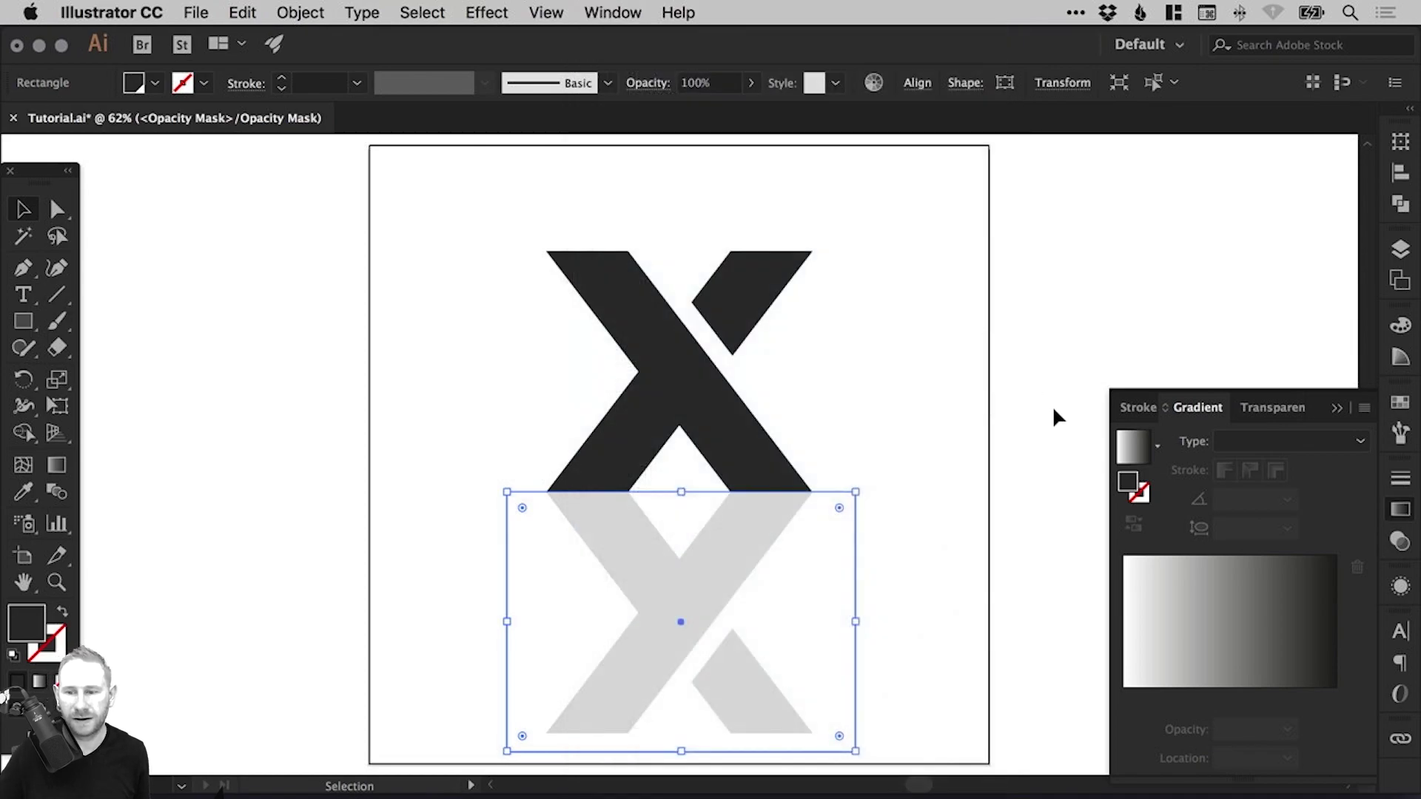
{"action": "left_click", "coordinate": [1237, 610]}
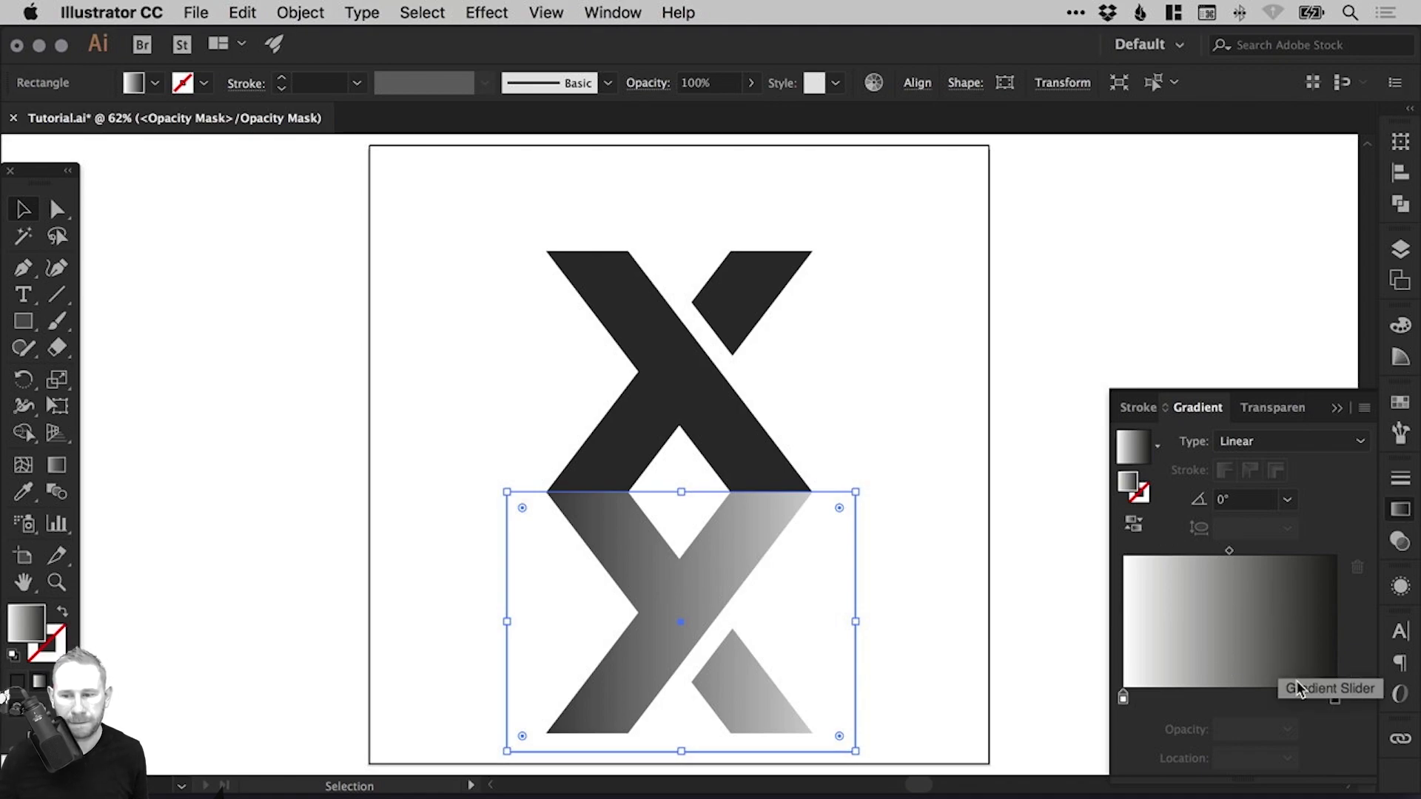
Step: Redraw the mask gradient vertically (-90°) down the reflection and shorten its fade
{"action": "left_click", "coordinate": [57, 466]}
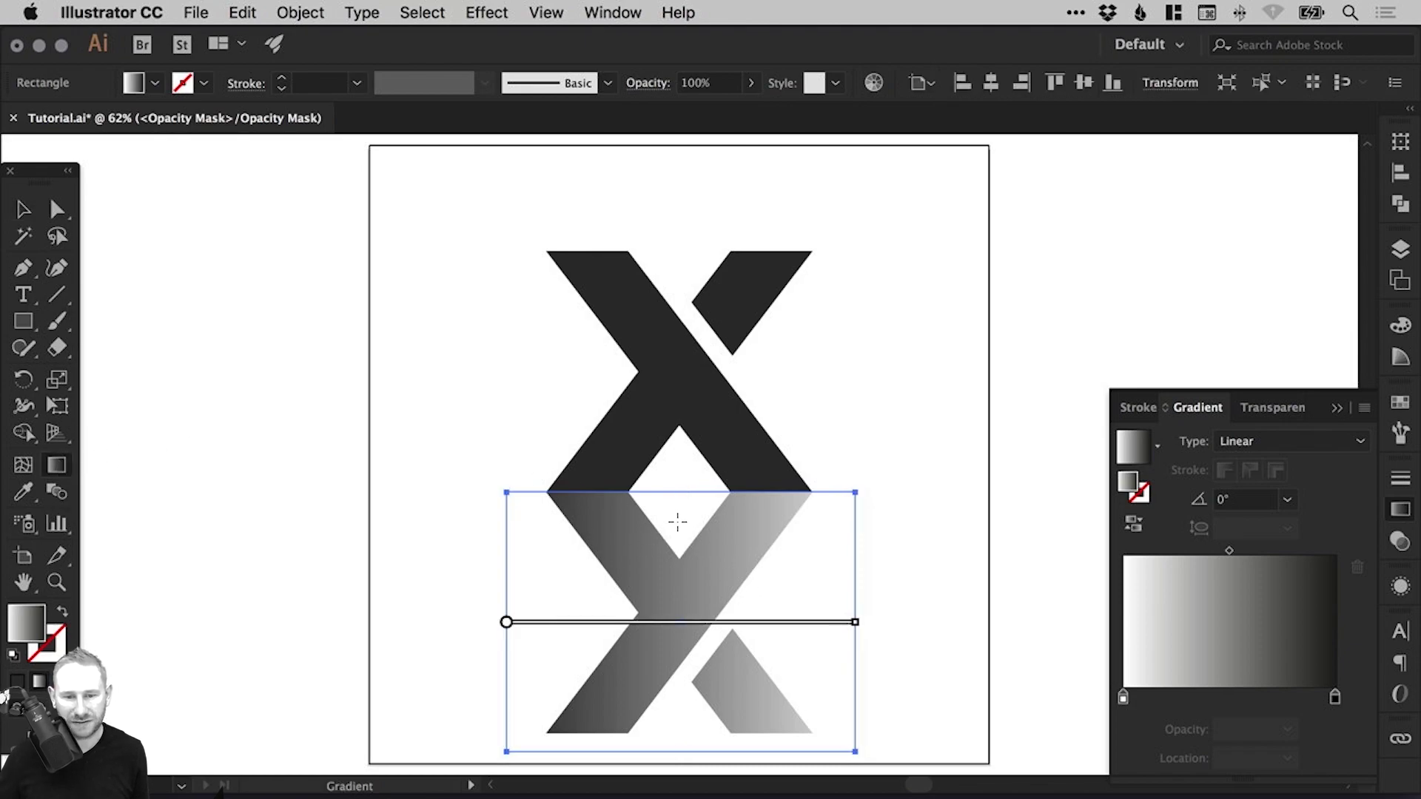
{"action": "left_click_drag", "start_coordinate": [677, 522], "coordinate": [694, 650]}
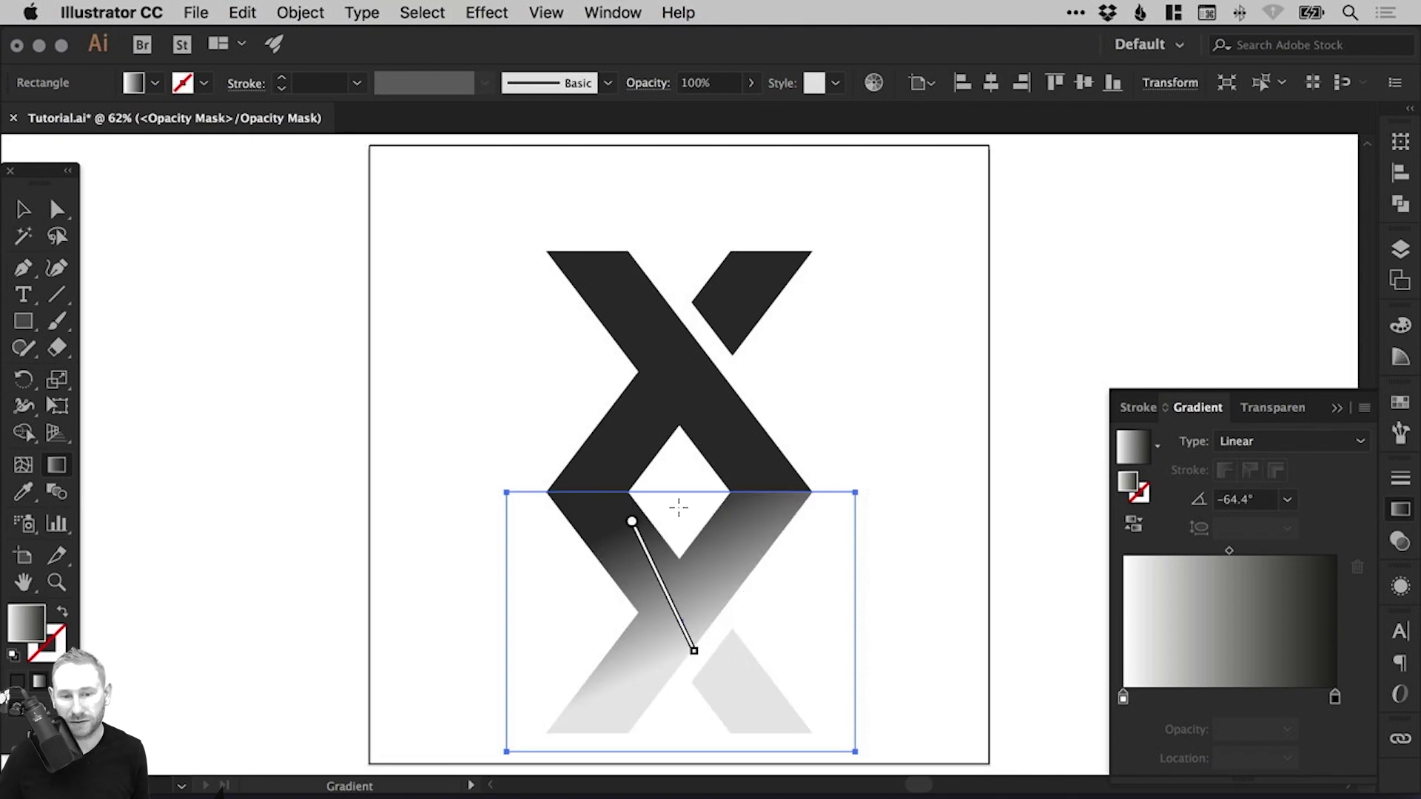
{"action": "left_click_drag", "start_coordinate": [678, 507], "coordinate": [681, 704]}
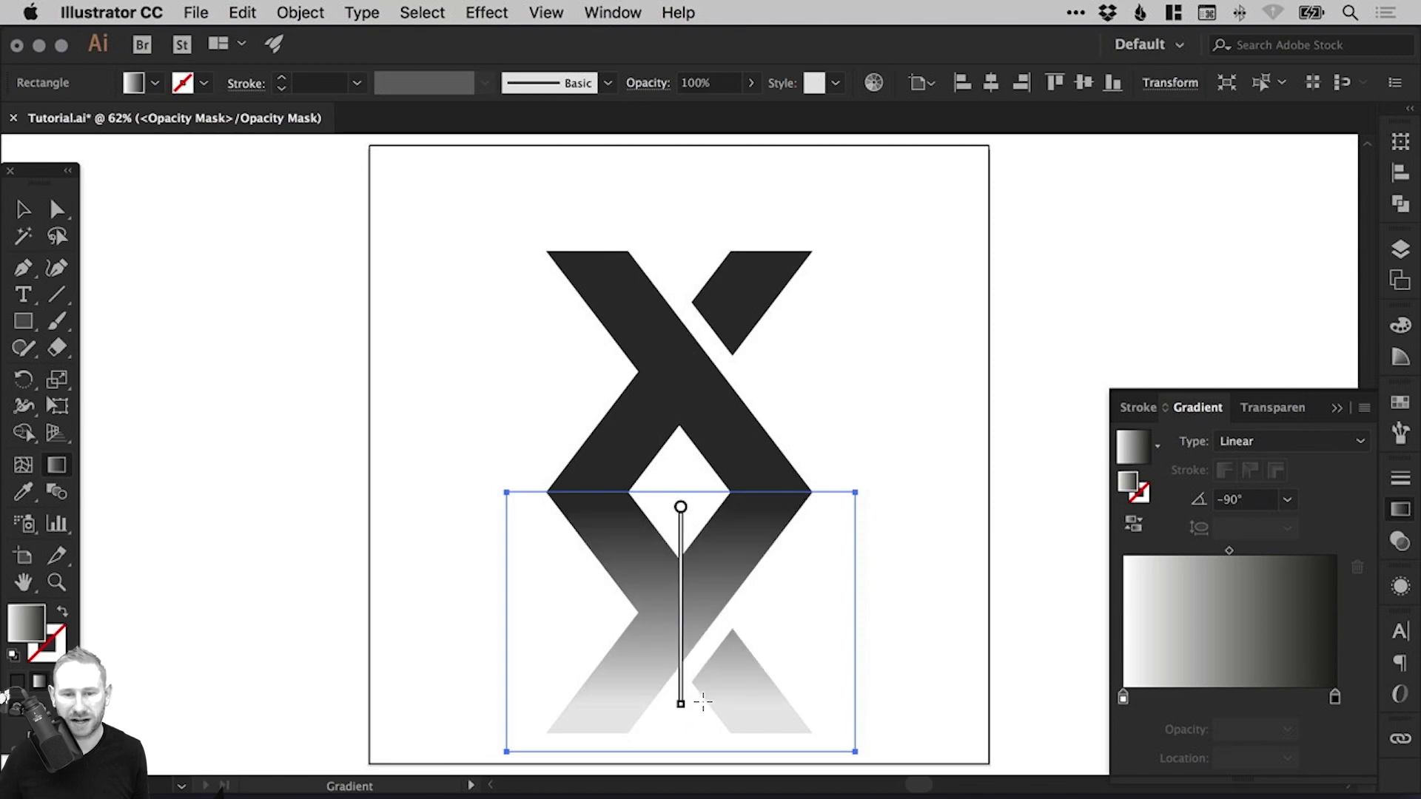
{"action": "left_click_drag", "start_coordinate": [749, 514], "coordinate": [638, 683]}
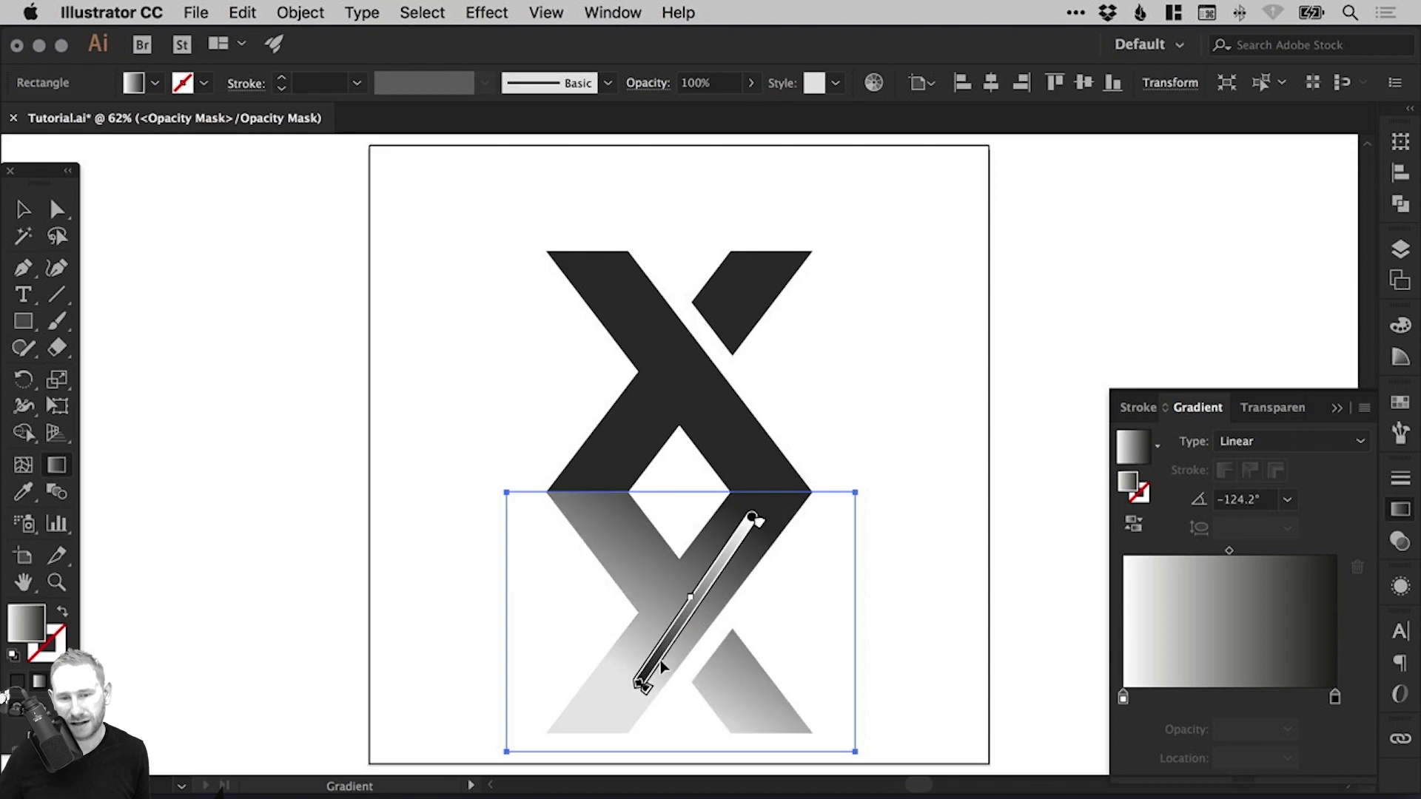
{"action": "key", "text": "super+z"}
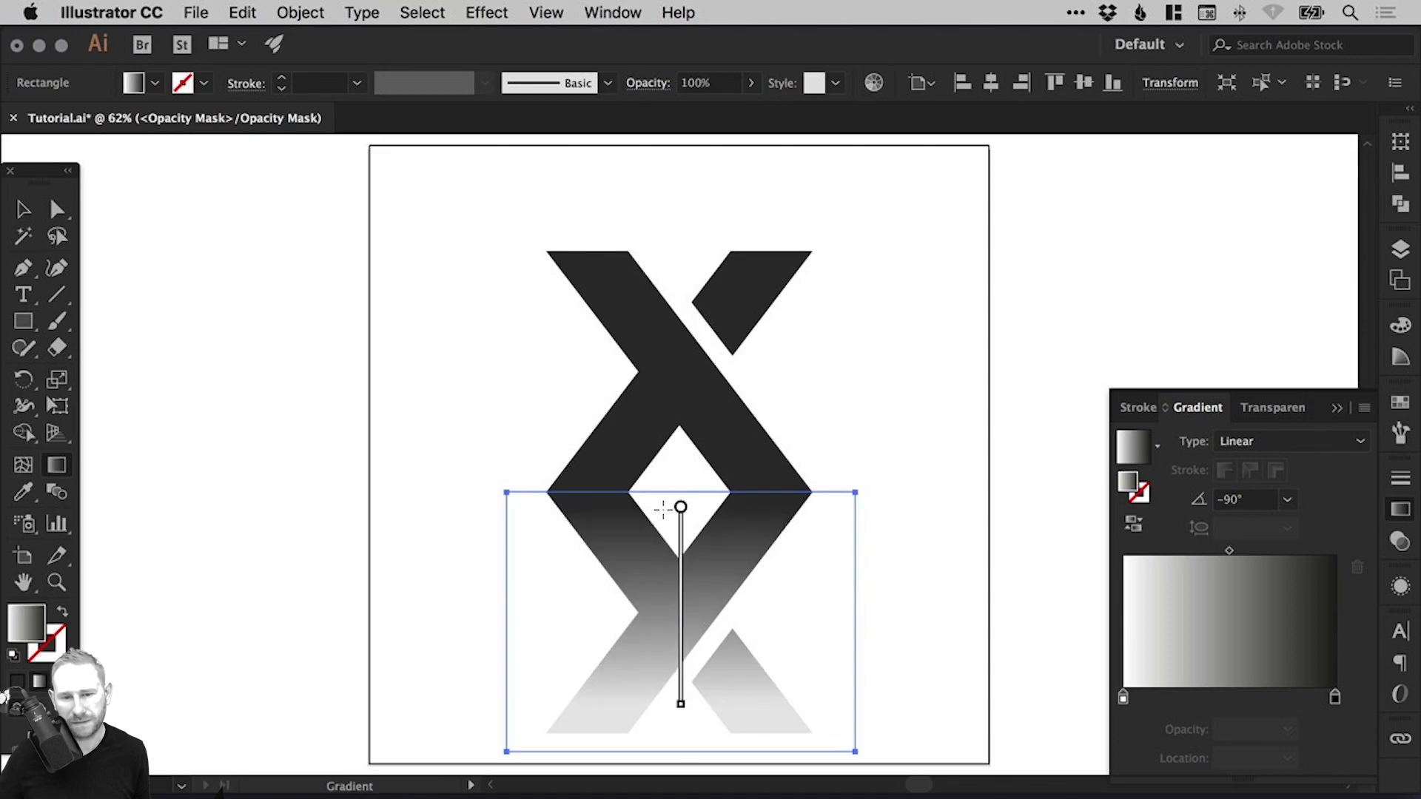
{"action": "left_click_drag", "start_coordinate": [681, 704], "coordinate": [681, 600]}
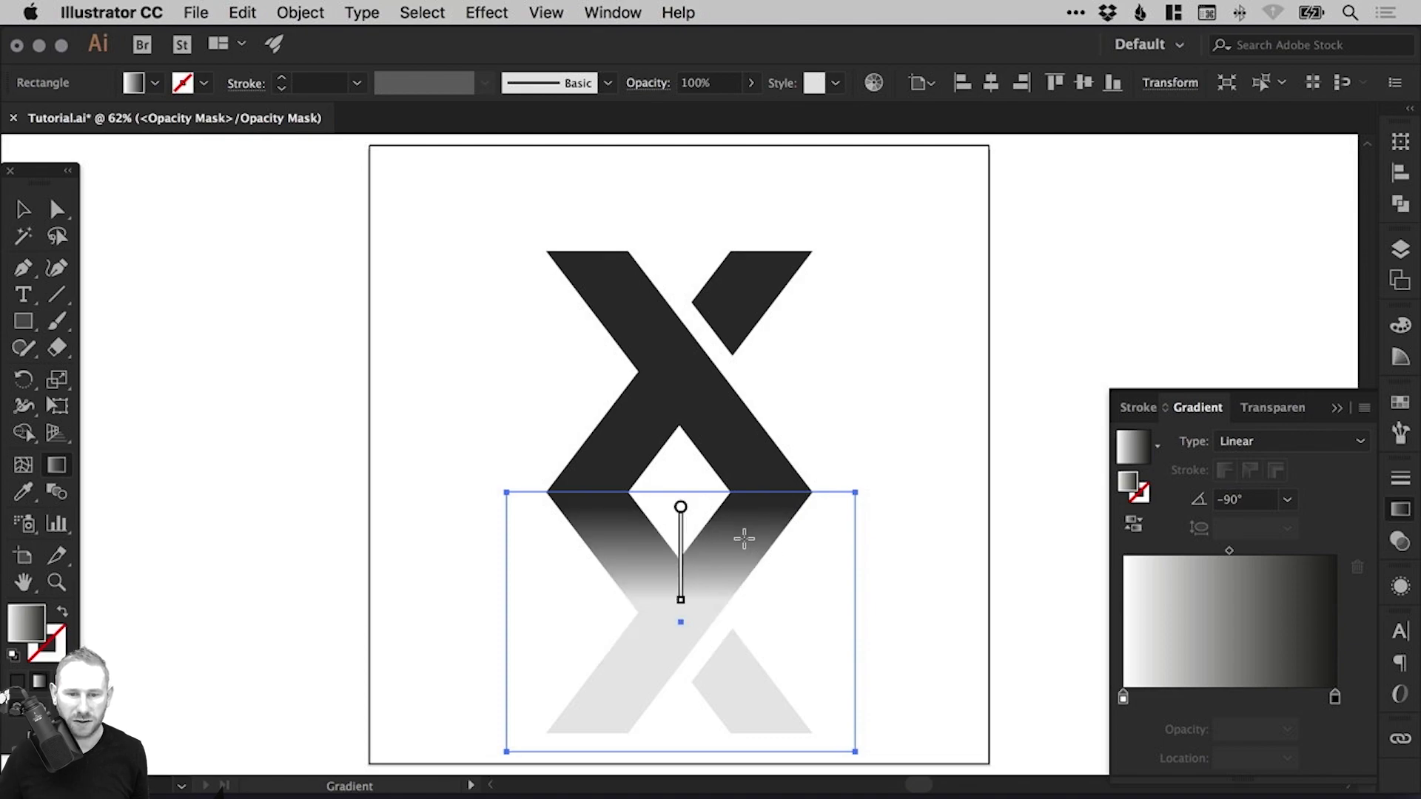
{"action": "left_click_drag", "start_coordinate": [709, 515], "coordinate": [719, 689]}
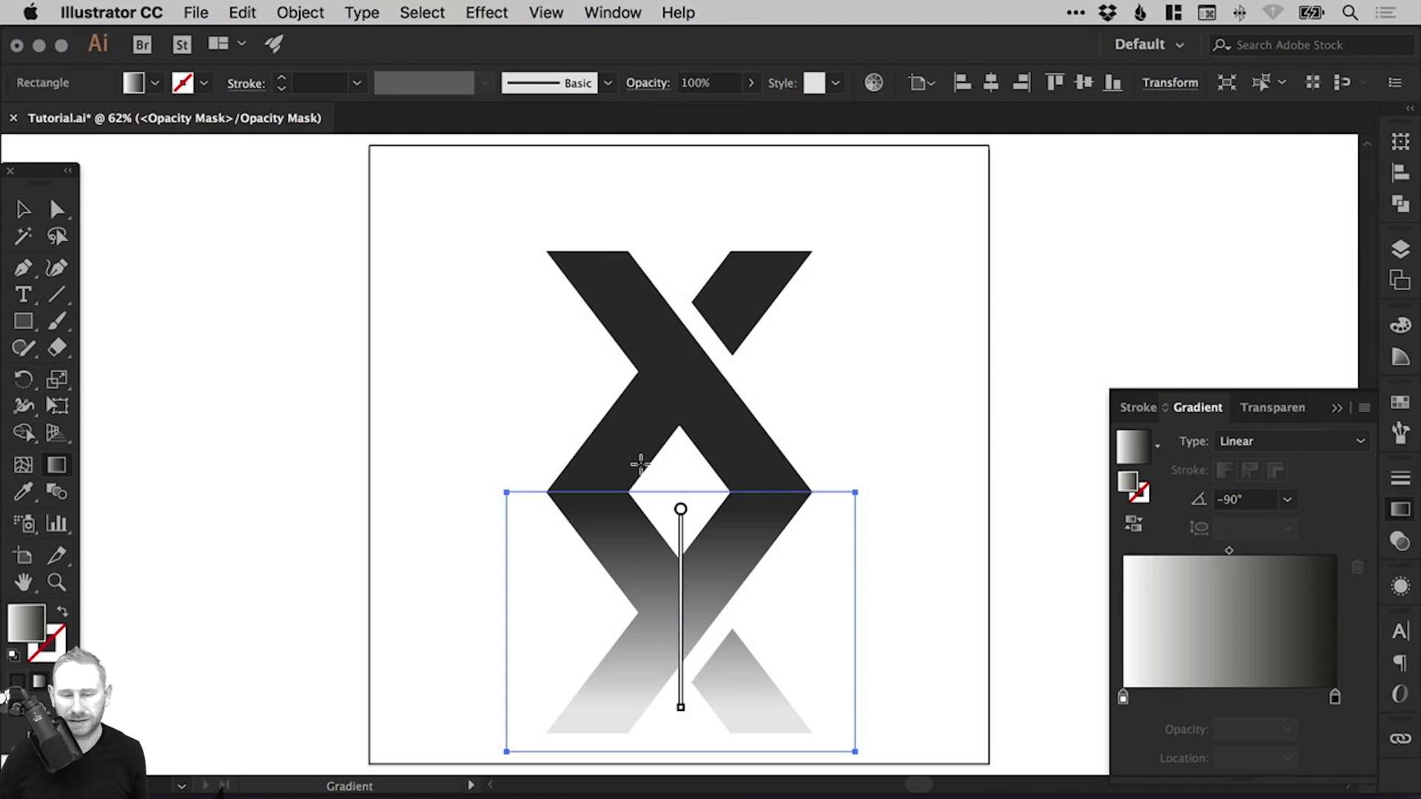
{"action": "left_click_drag", "start_coordinate": [681, 707], "coordinate": [713, 594]}
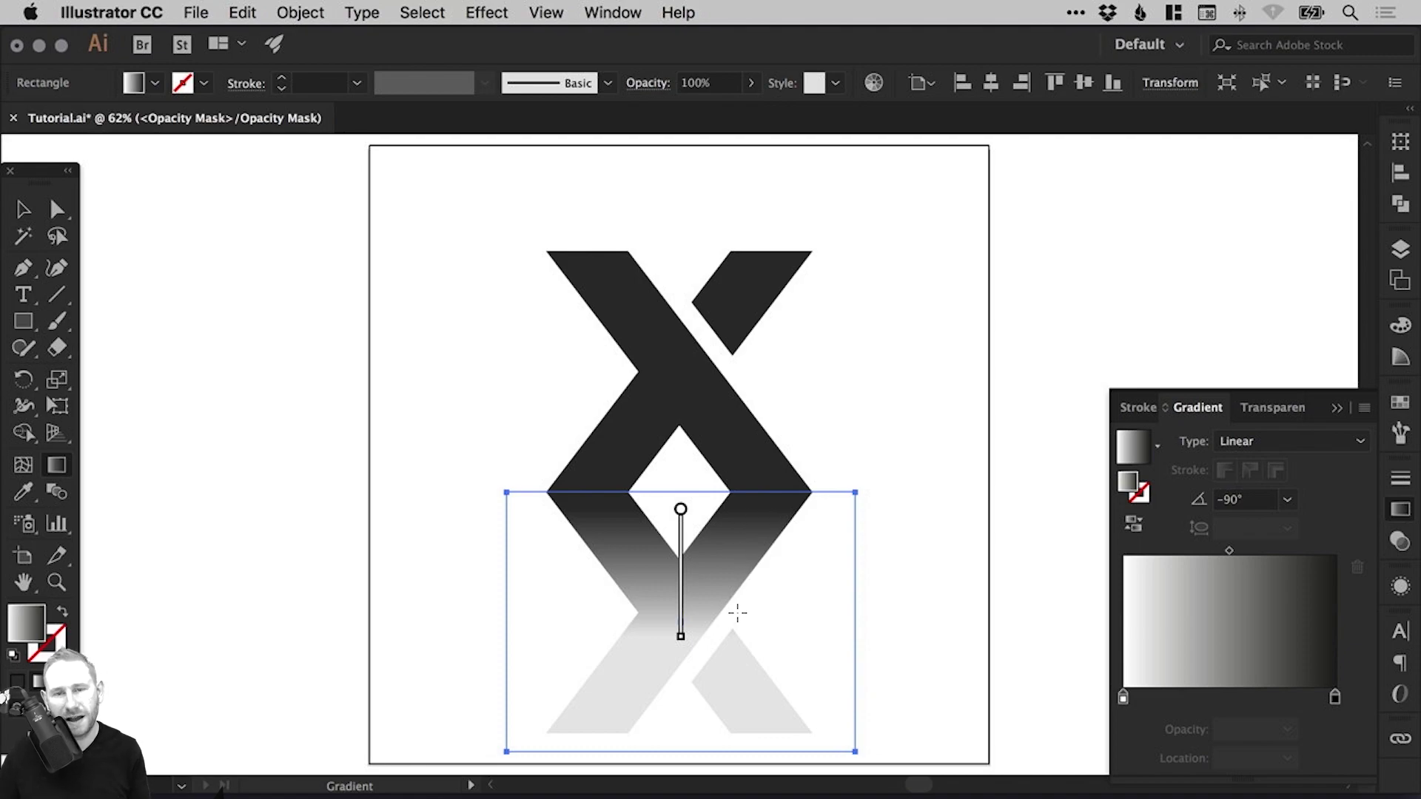
{"action": "left_click", "coordinate": [23, 209]}
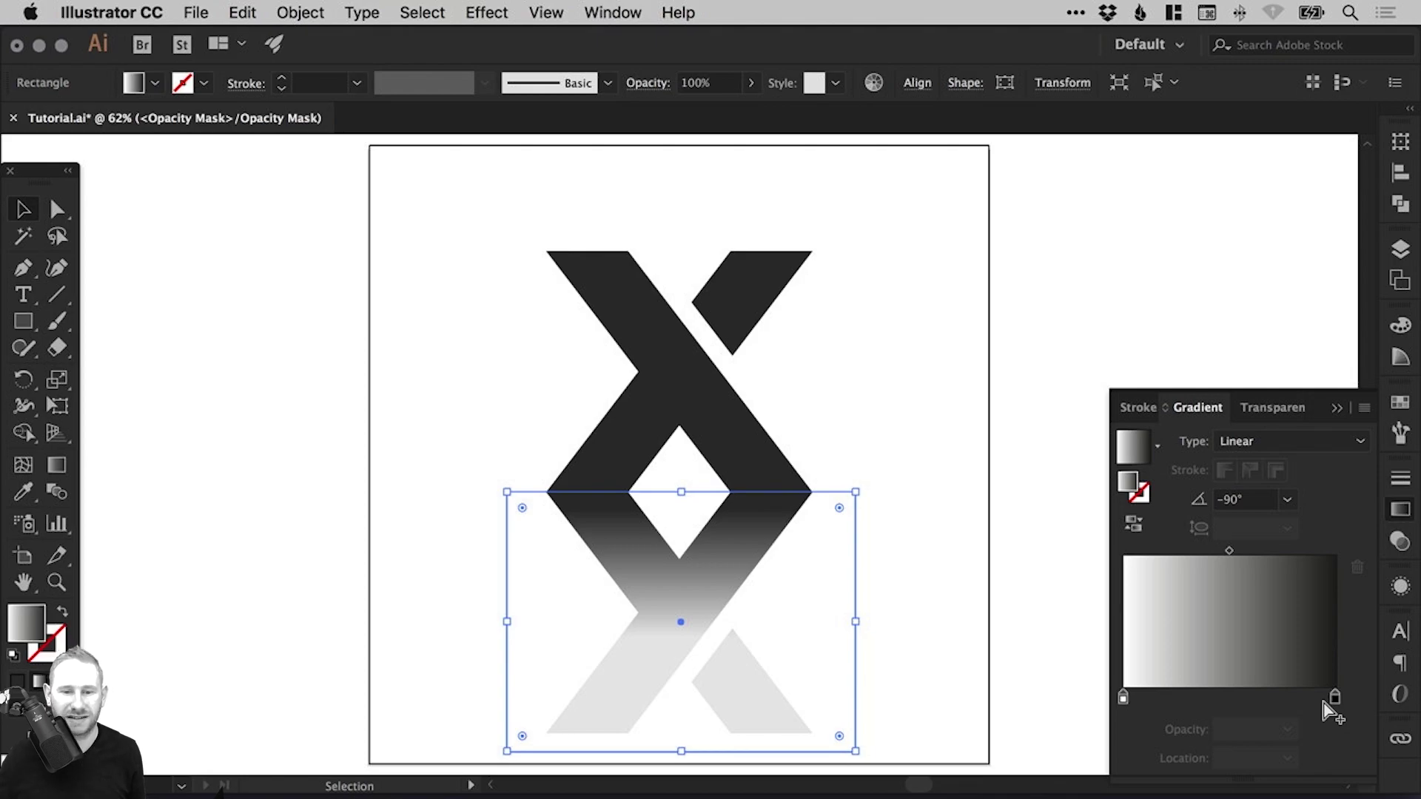
Step: Check the Document Color Mode under File, then deselect everything
{"action": "left_click", "coordinate": [208, 12]}
{"action": "mouse_move", "coordinate": [305, 509]}
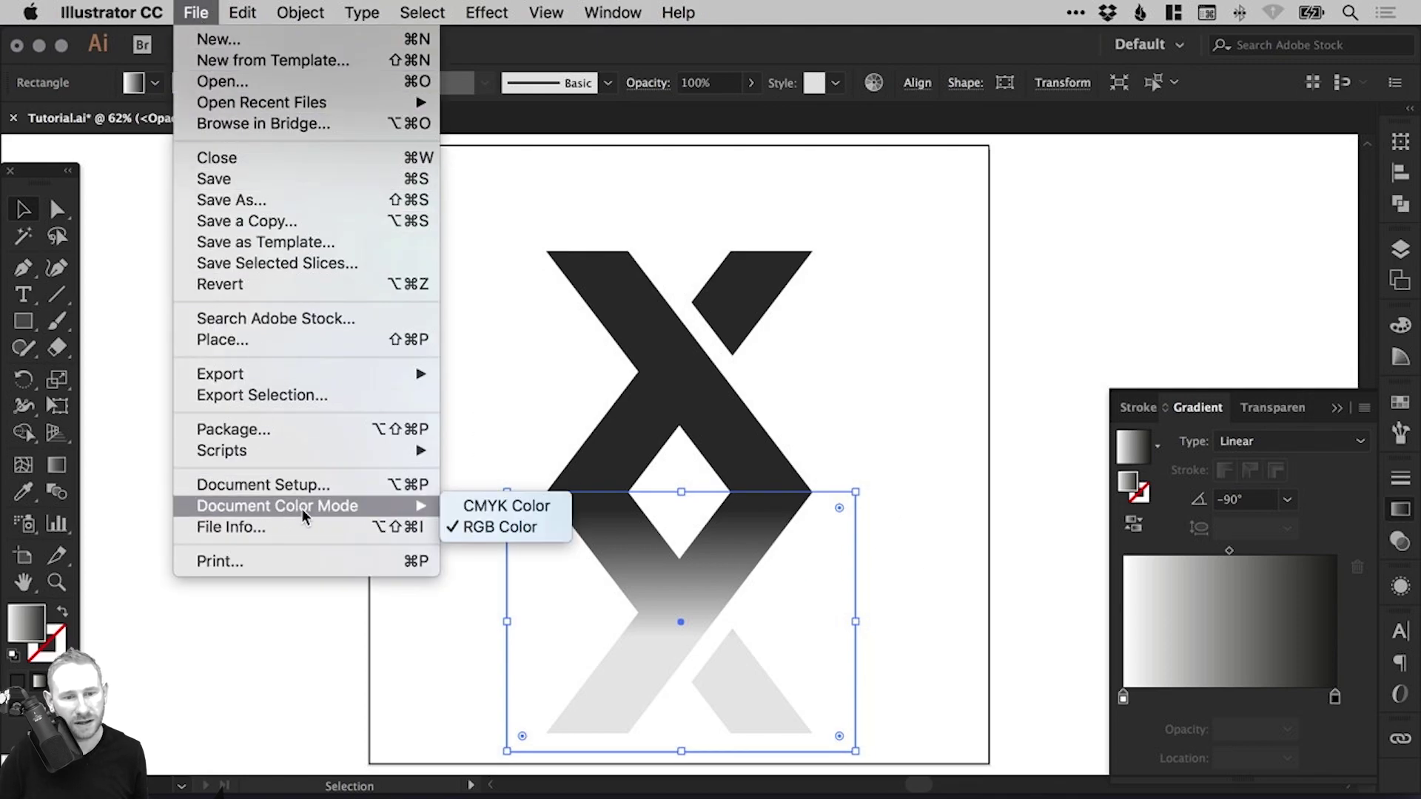
{"action": "left_click", "coordinate": [291, 635]}
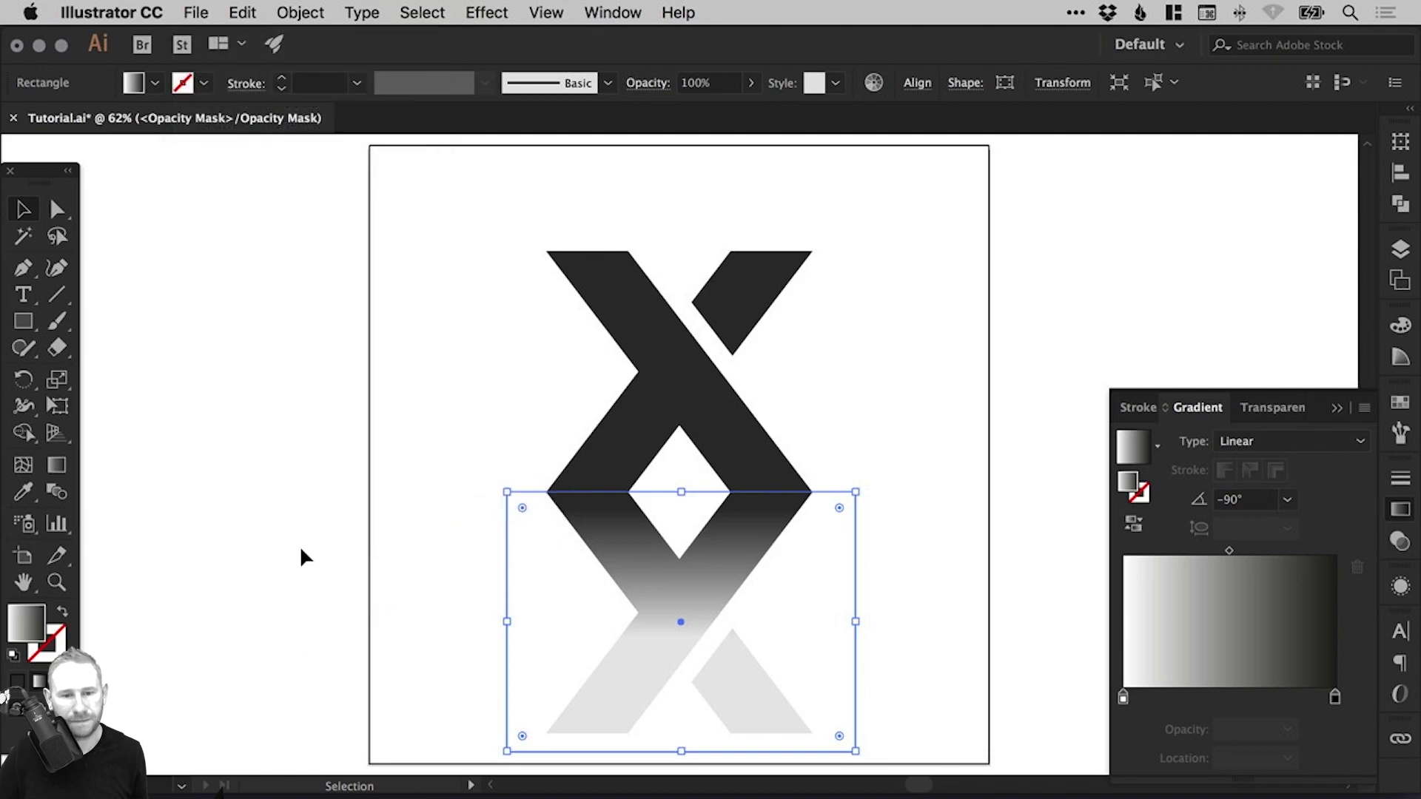
{"action": "left_click", "coordinate": [348, 492]}
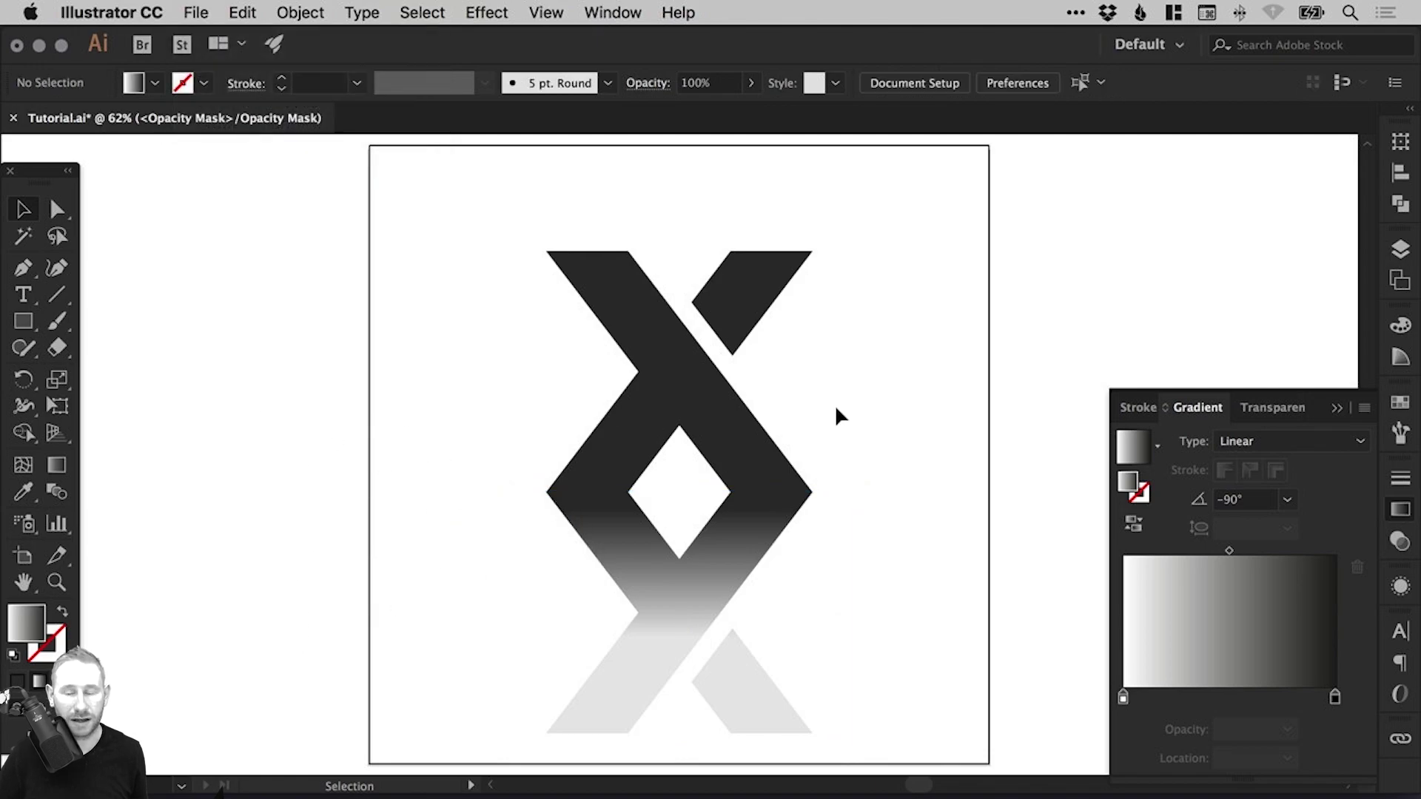
Step: Set the Black swatch to RGB 0, 0, 0 as a global colour and confirm 000000
{"action": "left_click", "coordinate": [1398, 404]}
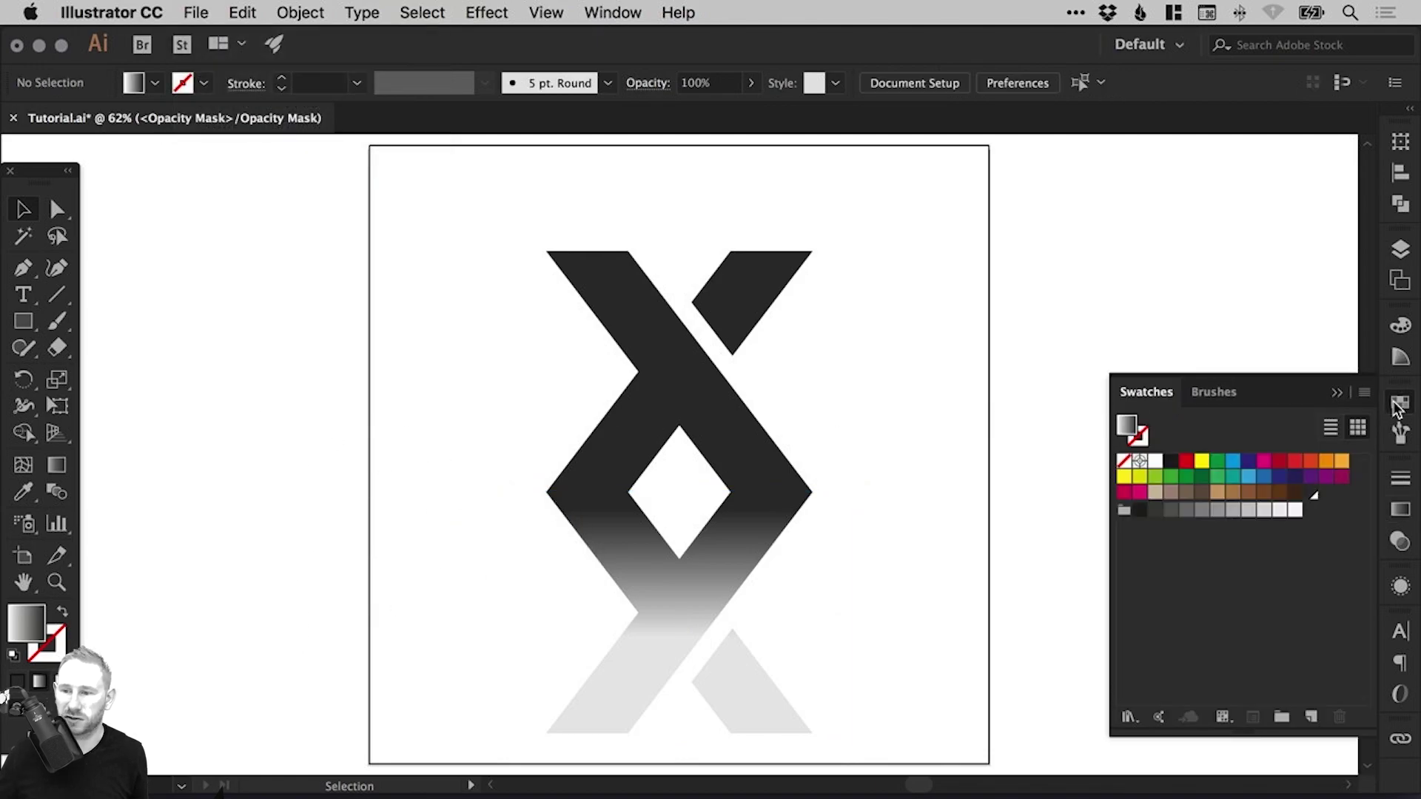
{"action": "left_click", "coordinate": [1171, 464]}
{"action": "double_click", "coordinate": [1171, 464]}
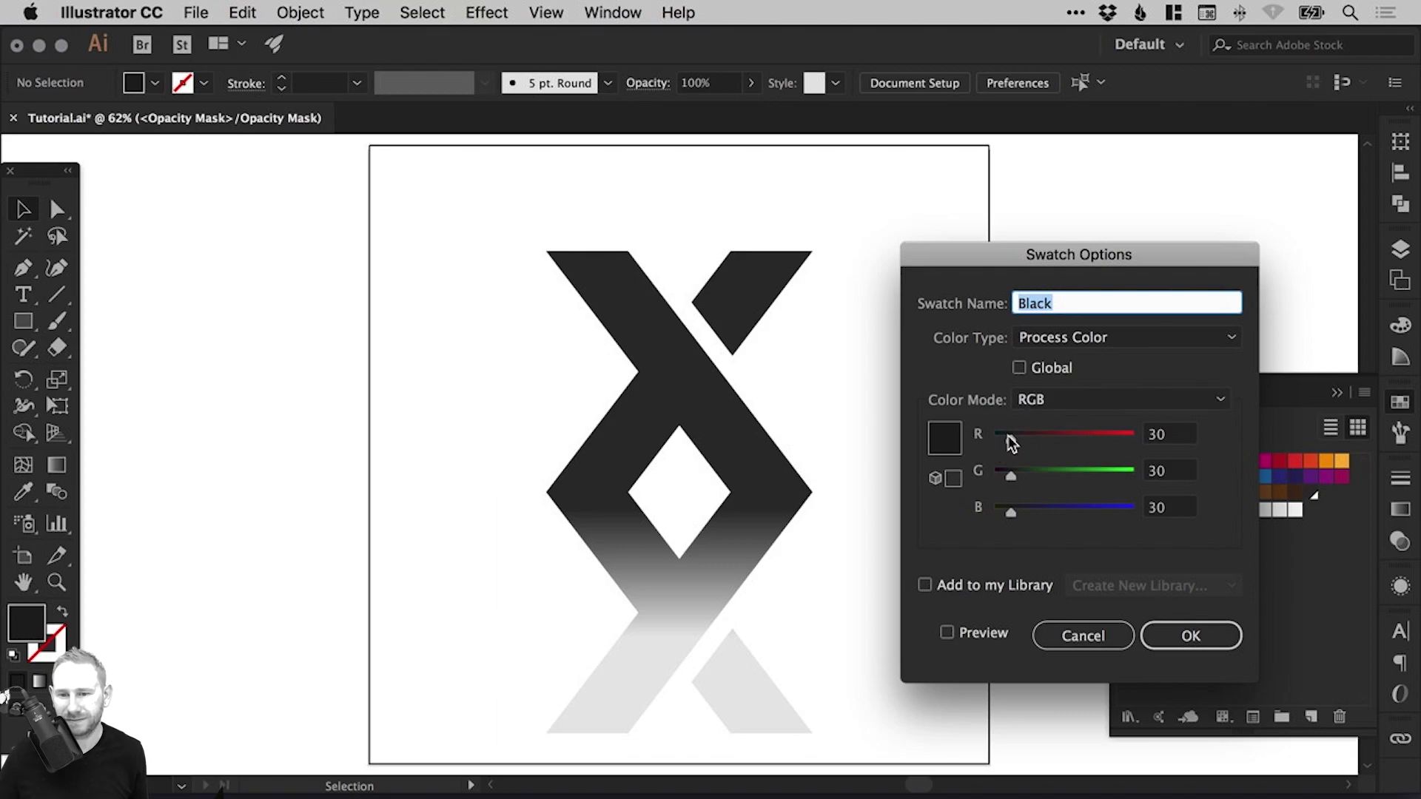
{"action": "left_click_drag", "start_coordinate": [1010, 439], "coordinate": [992, 510]}
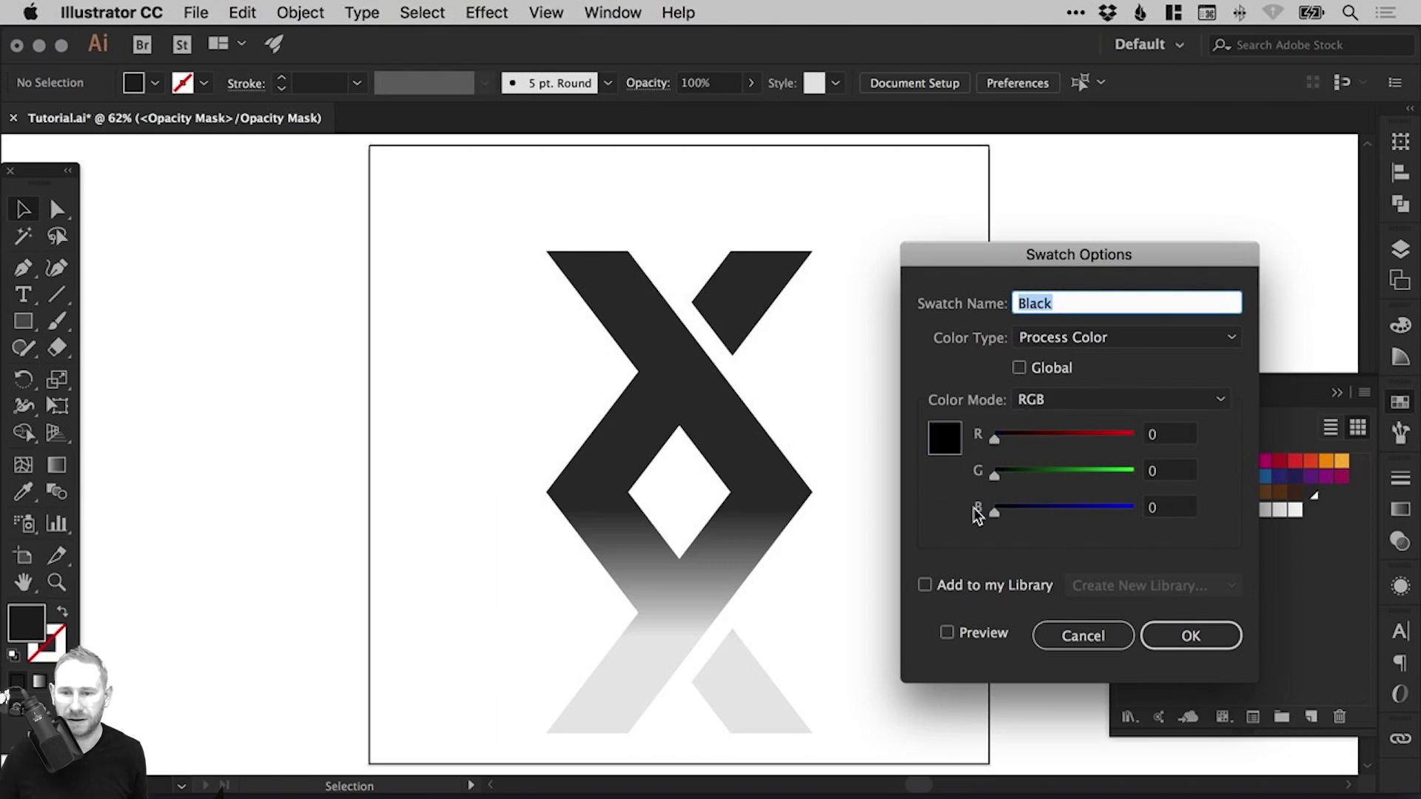
{"action": "left_click", "coordinate": [1028, 370]}
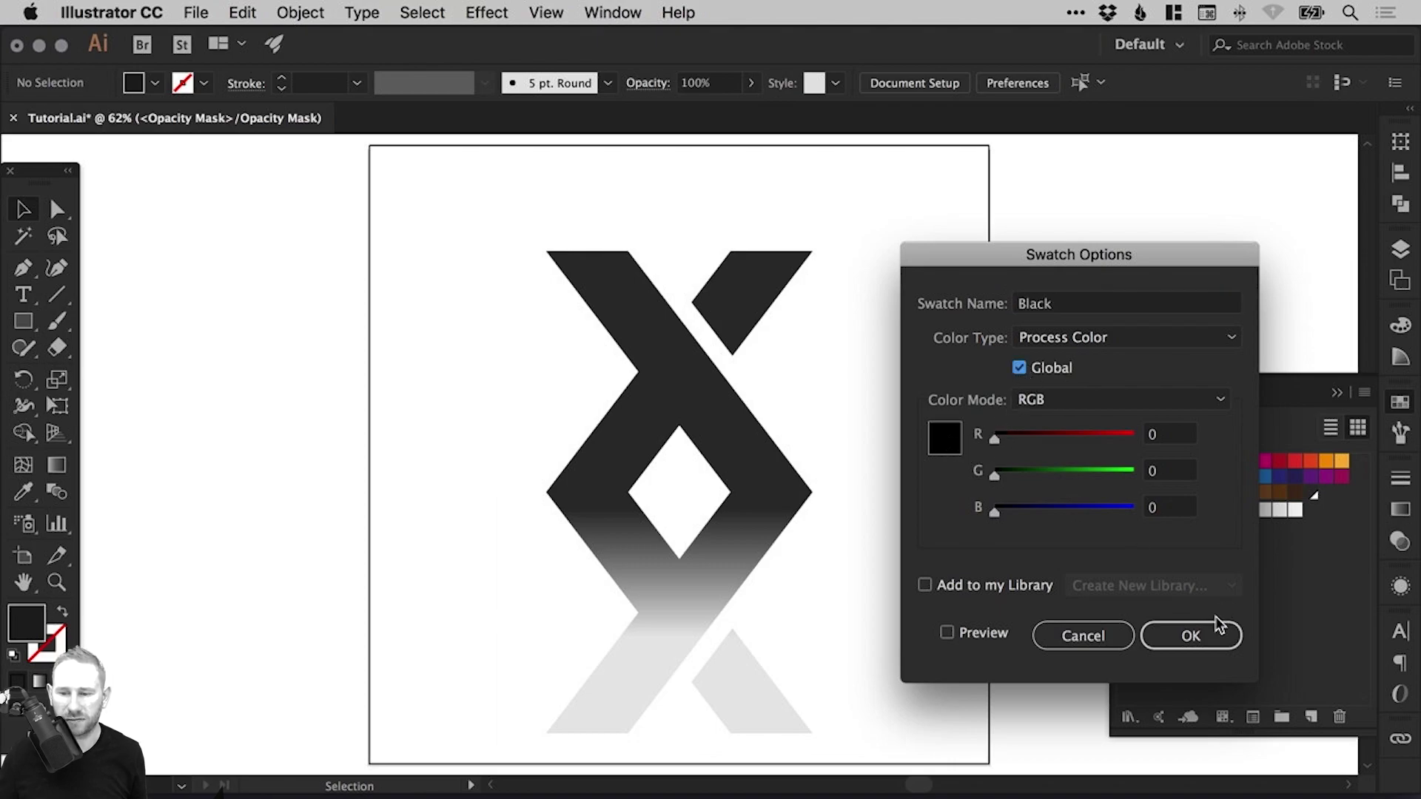
{"action": "left_click", "coordinate": [1192, 637]}
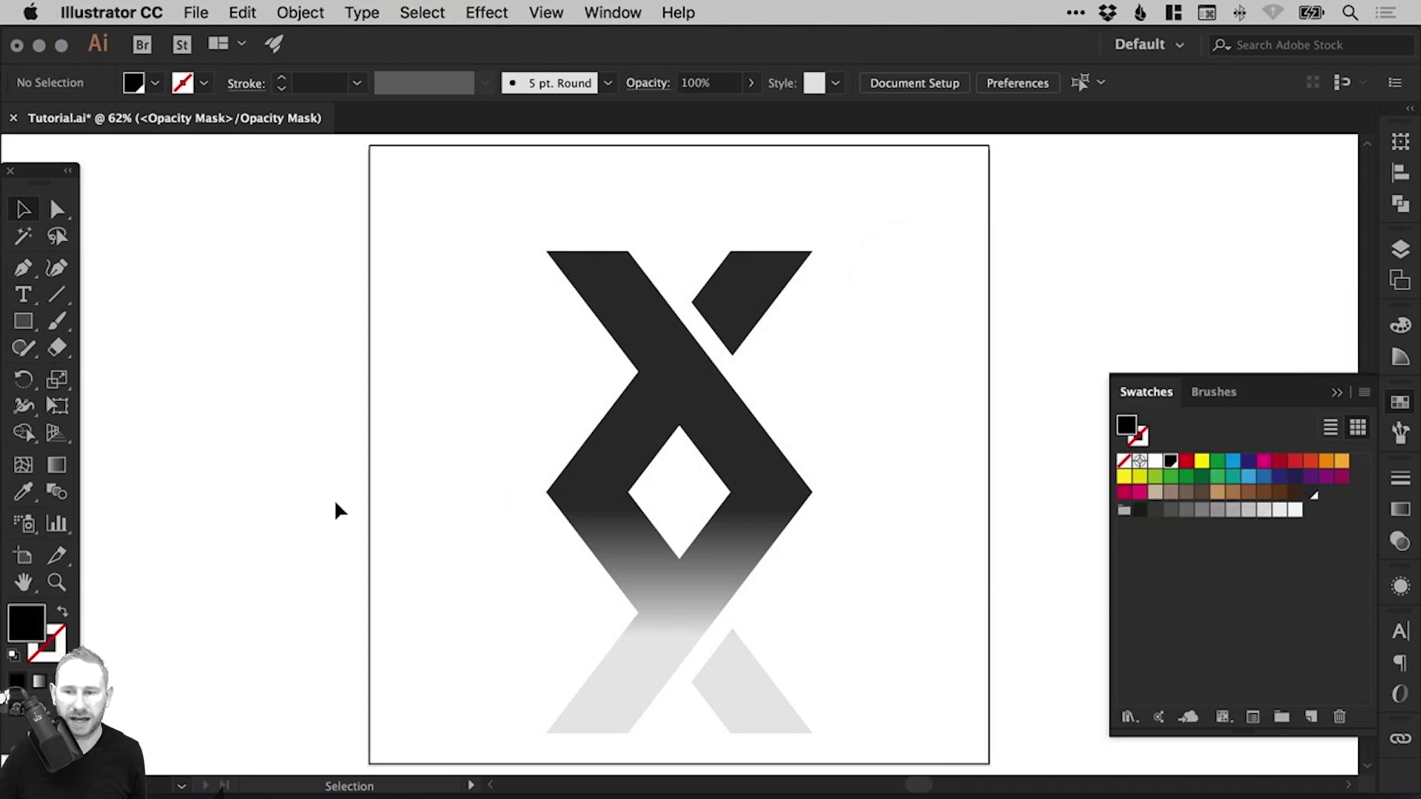
{"action": "double_click", "coordinate": [30, 633]}
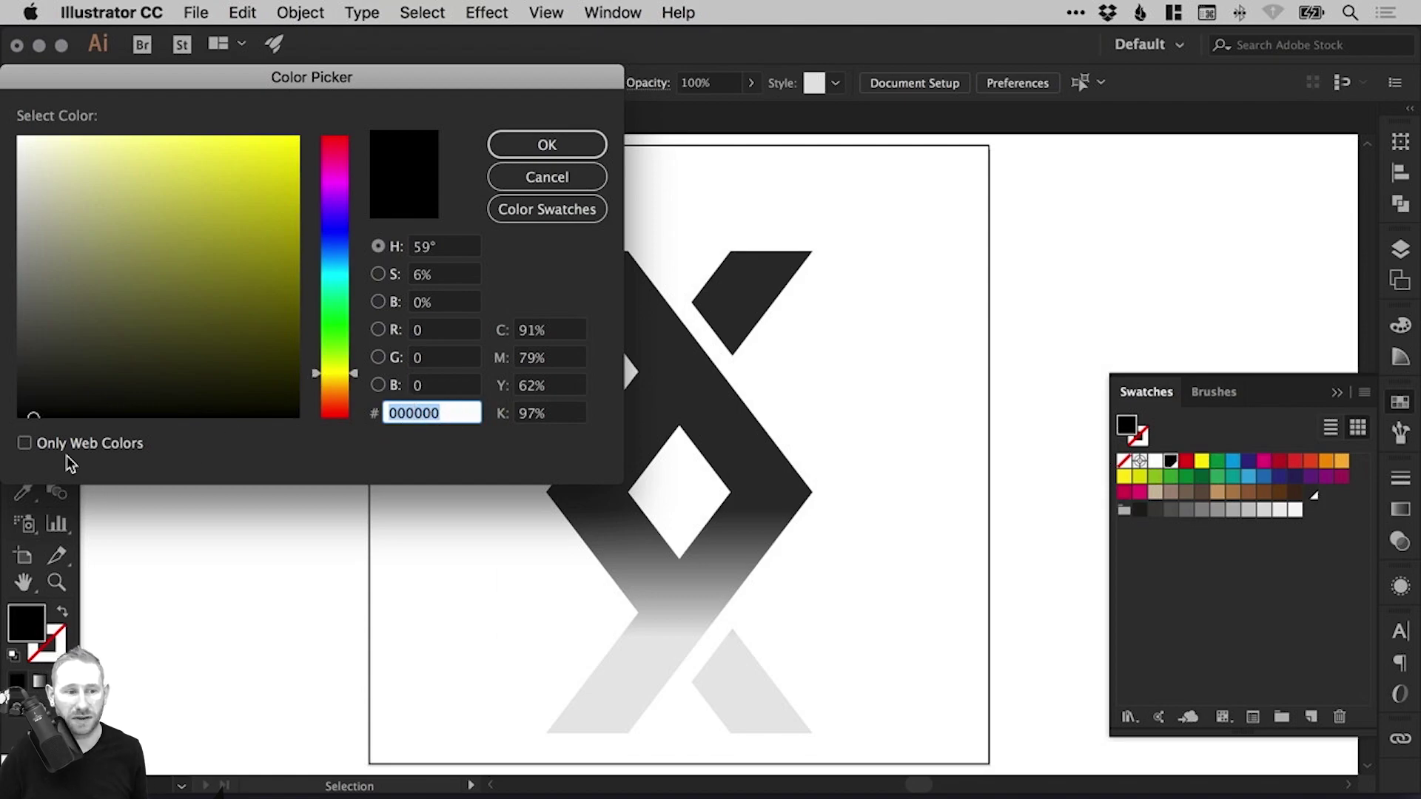
{"action": "left_click", "coordinate": [547, 147]}
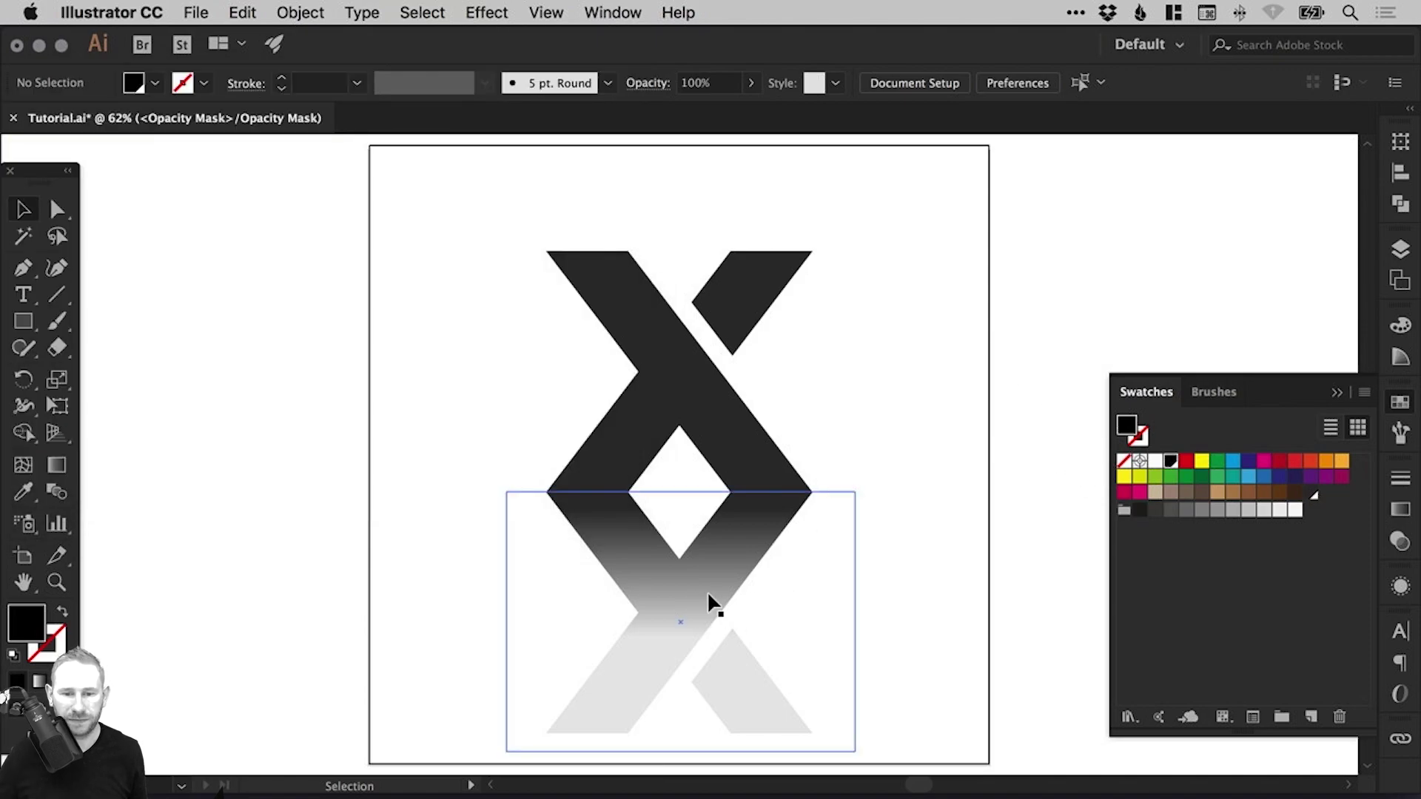
Step: Select the mask rectangle and recolour the gradient's end stop with the Black swatch
{"action": "left_click", "coordinate": [1401, 509]}
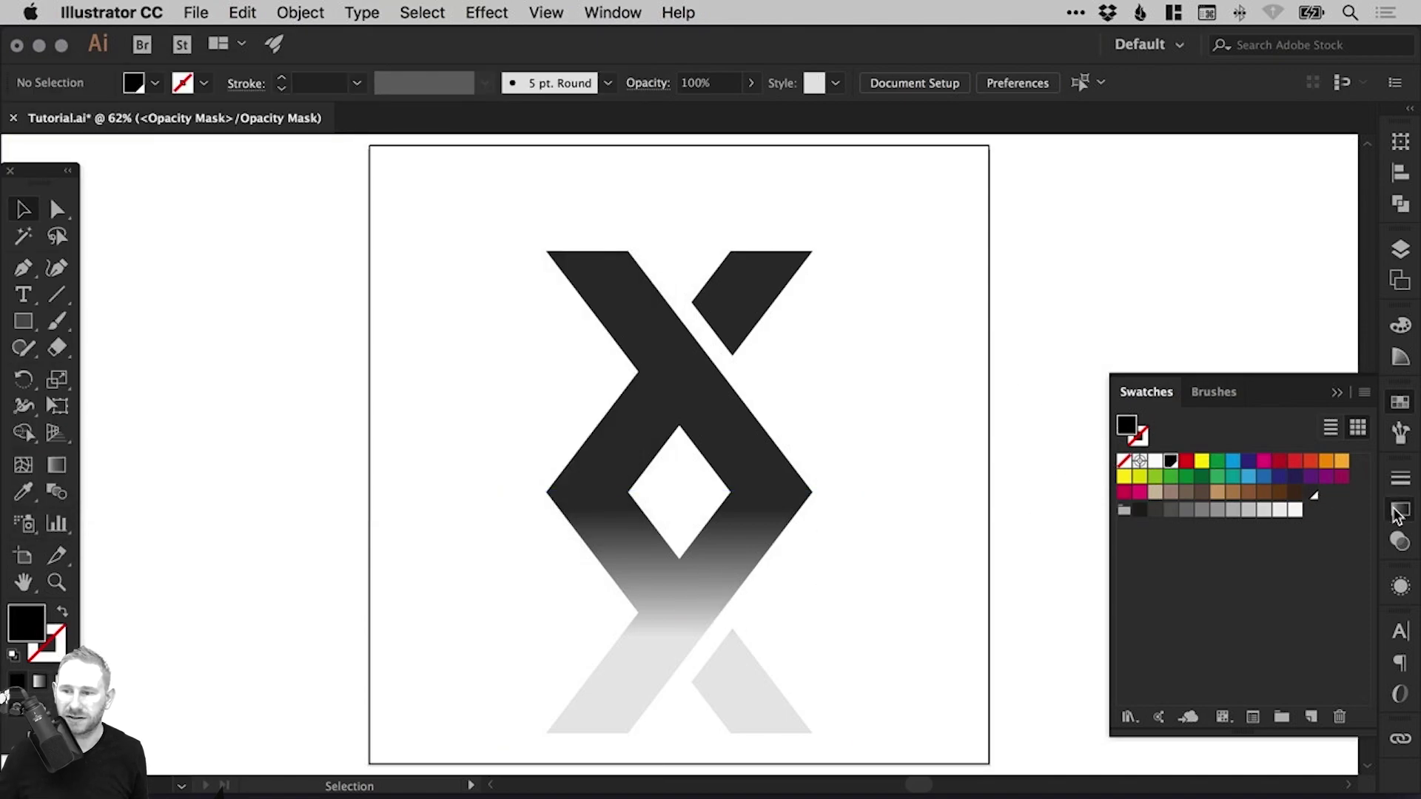
{"action": "left_click", "coordinate": [677, 571]}
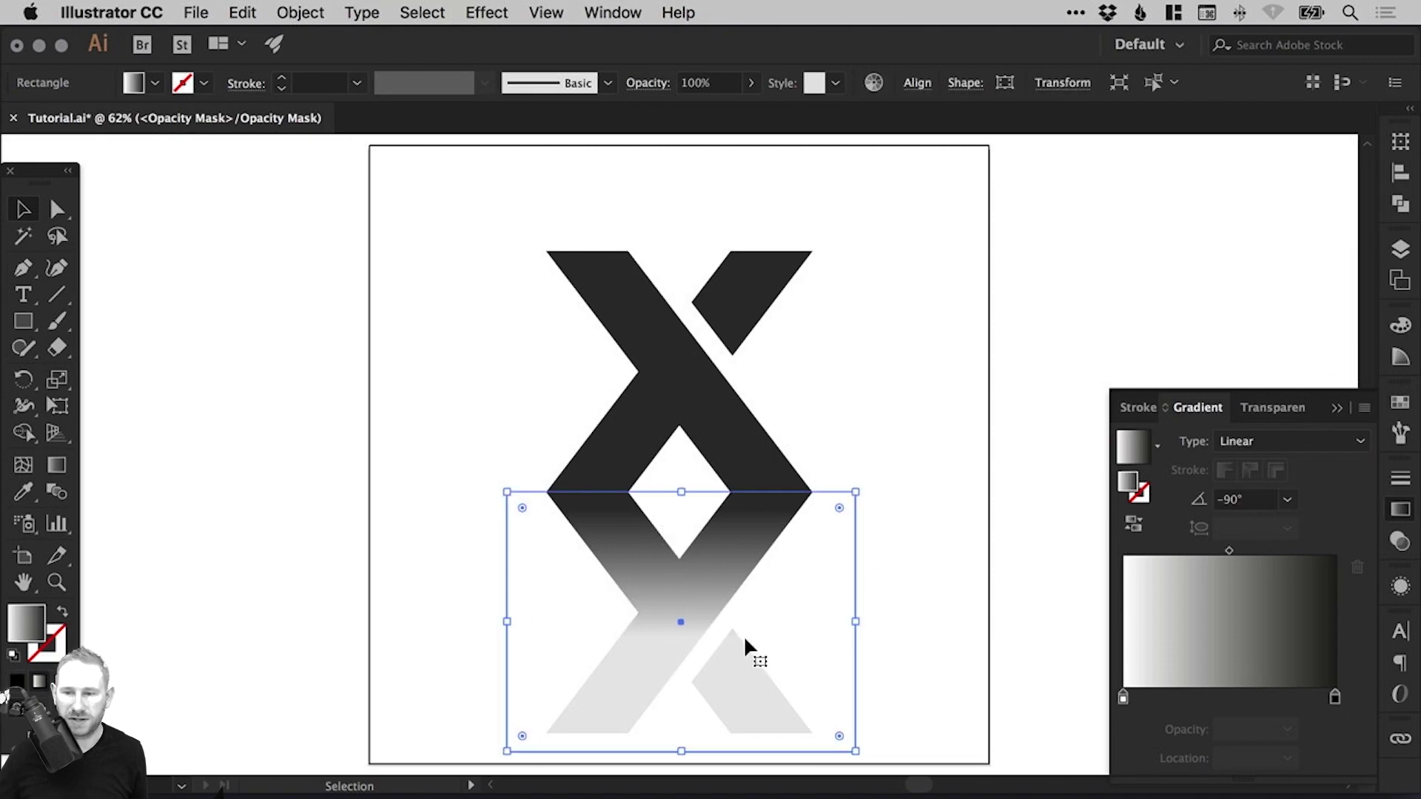
{"action": "left_click", "coordinate": [1399, 543]}
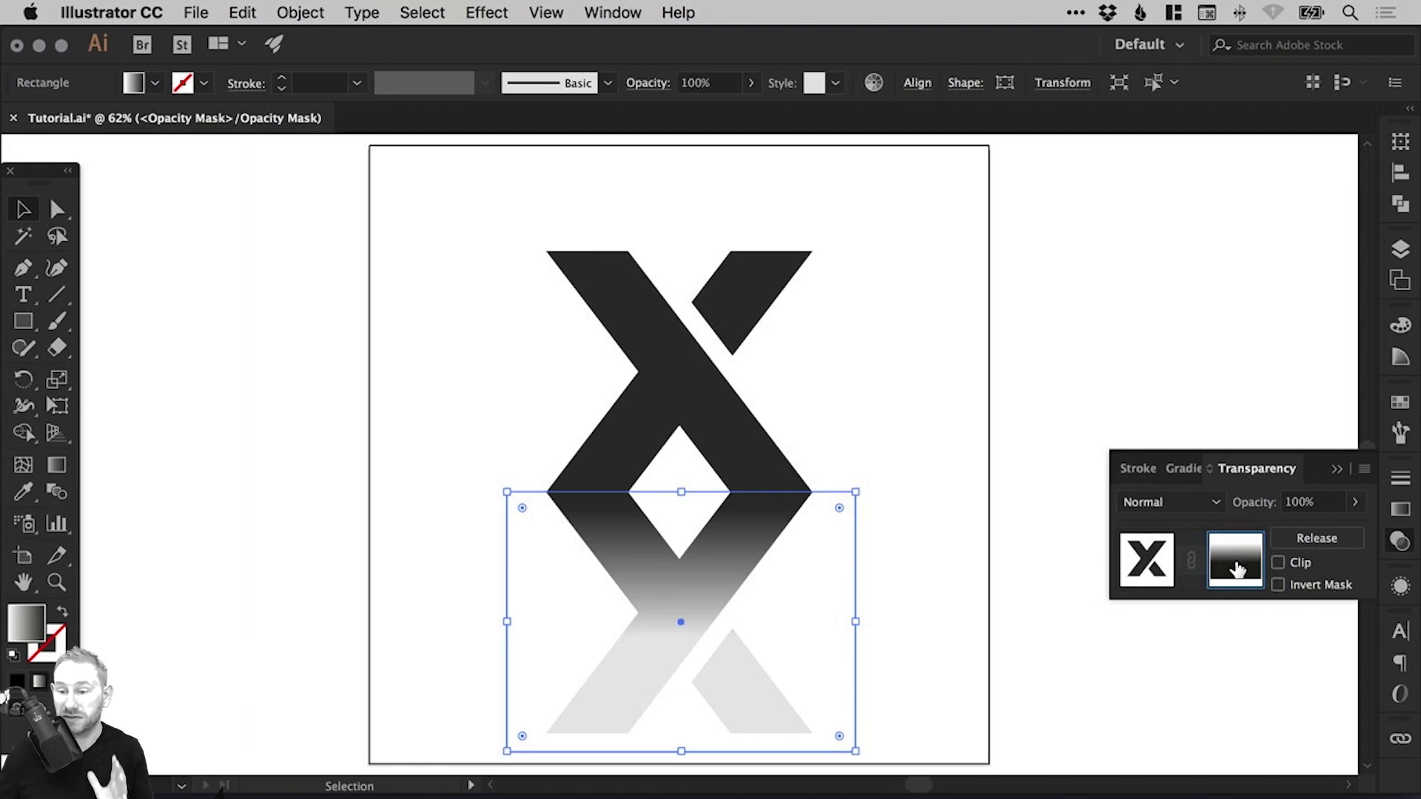
{"action": "left_click", "coordinate": [1400, 512]}
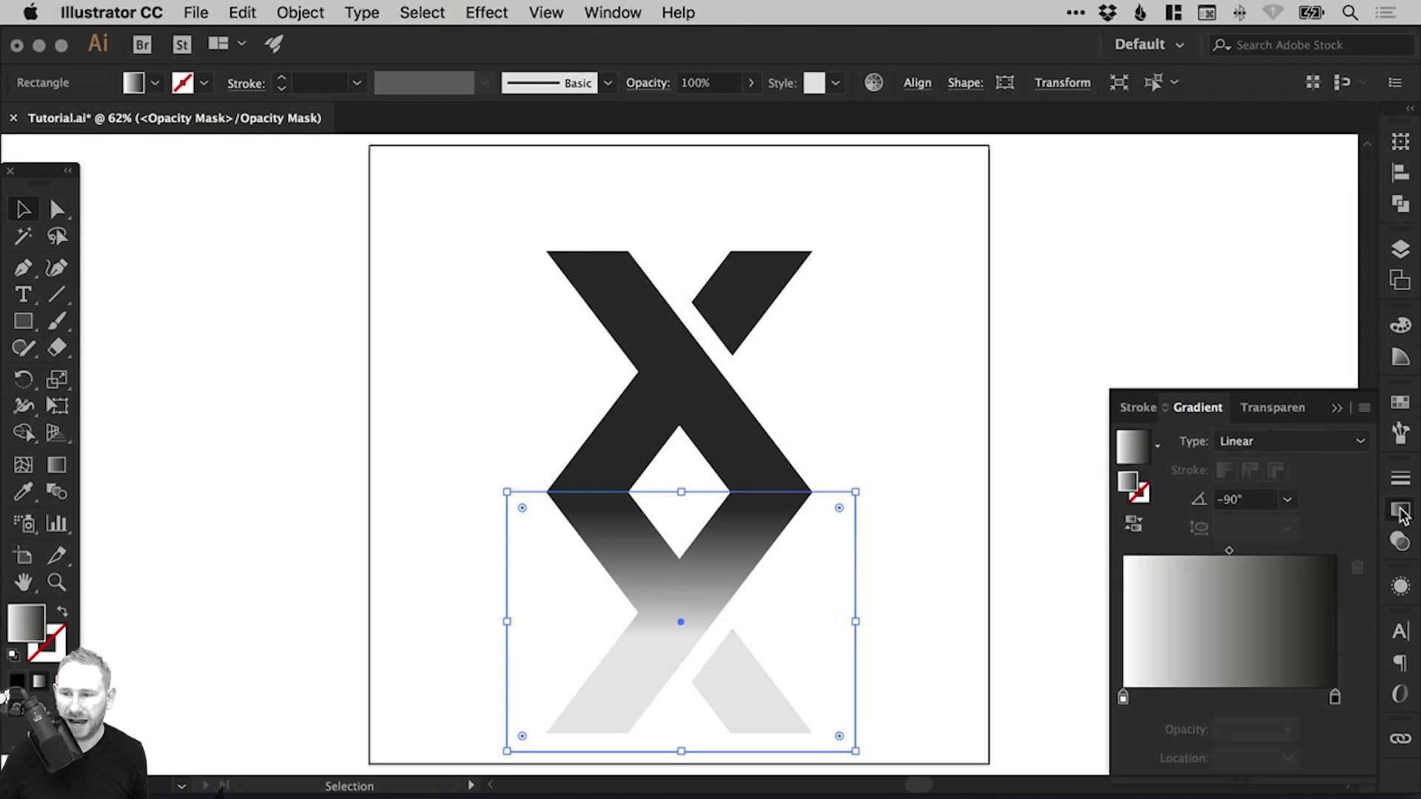
{"action": "double_click", "coordinate": [1336, 698]}
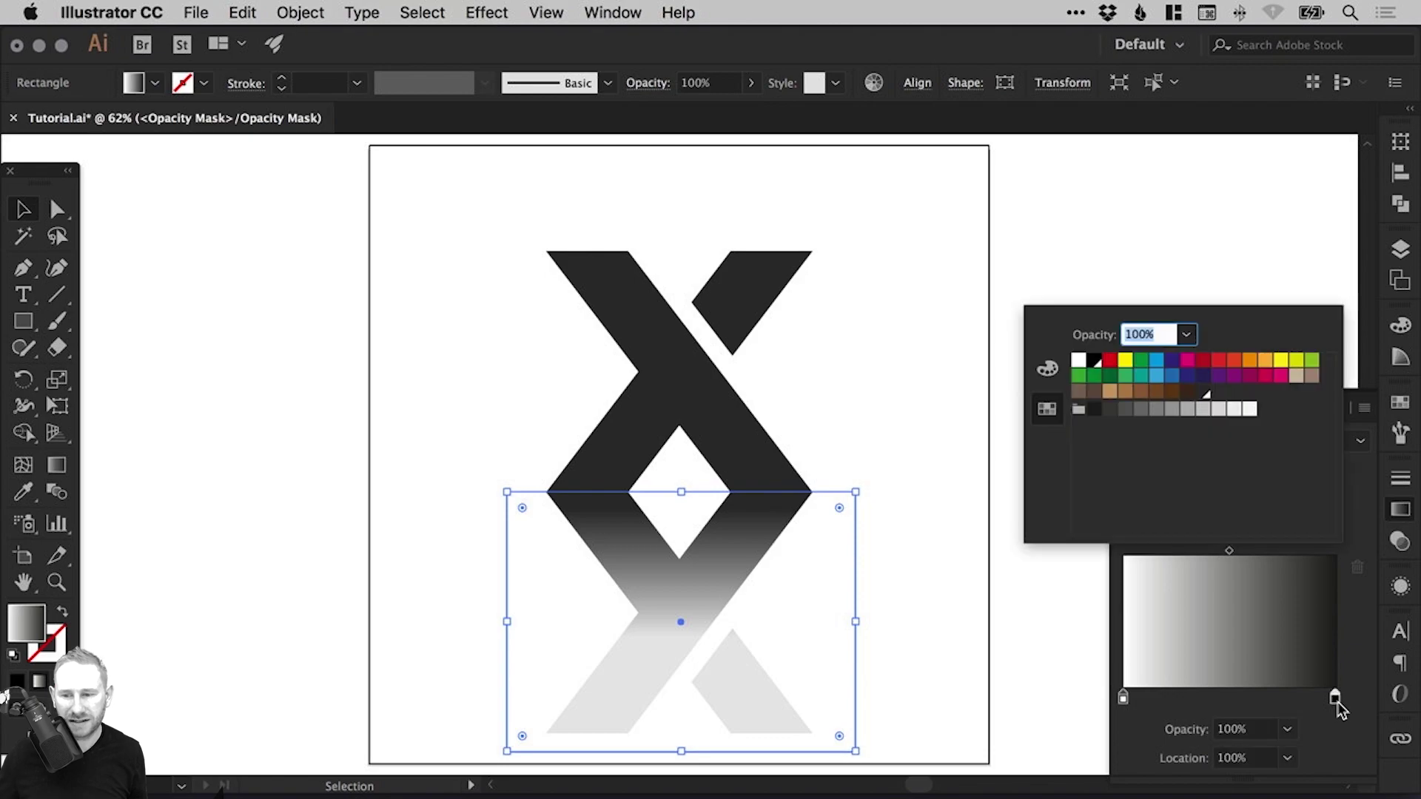
{"action": "left_click", "coordinate": [1094, 363]}
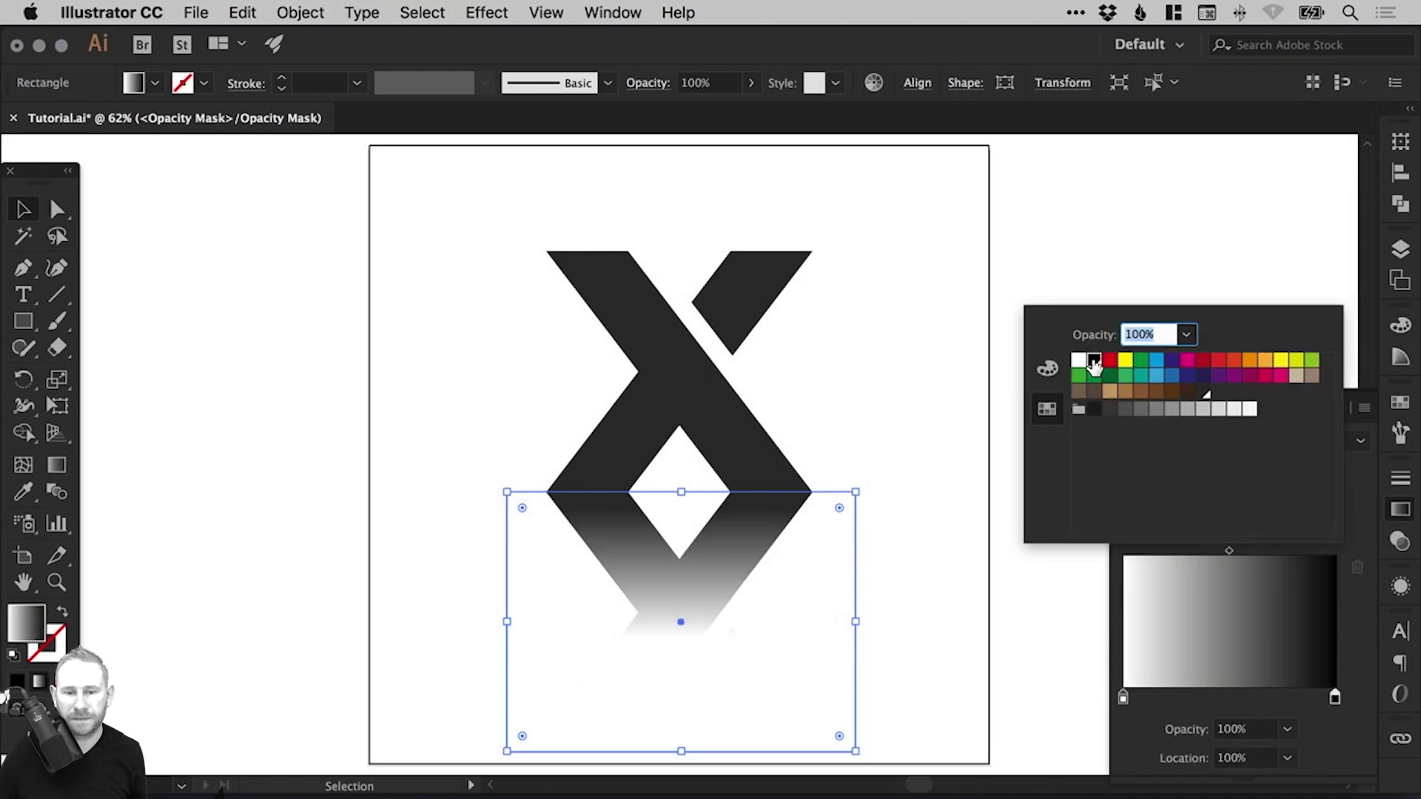
{"action": "left_click", "coordinate": [1401, 511]}
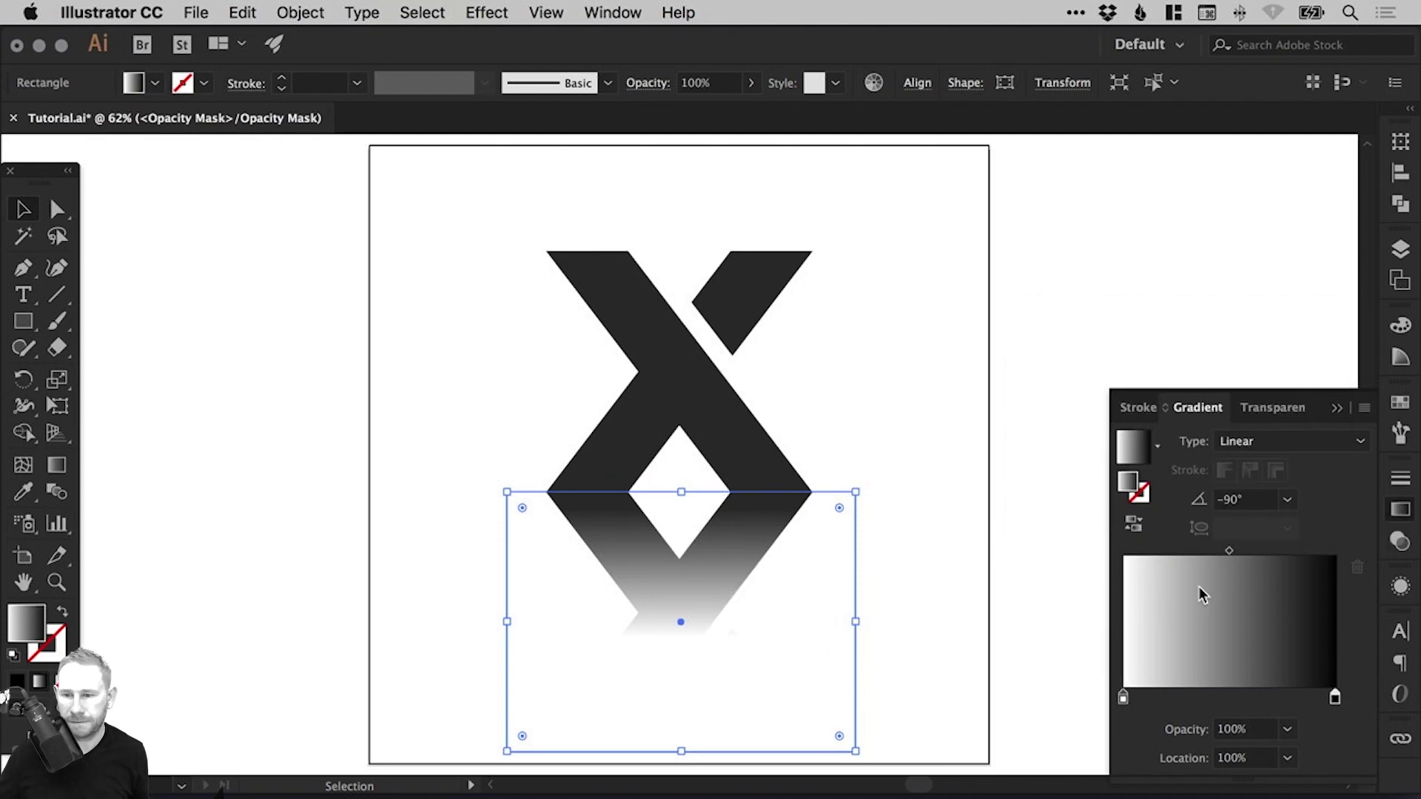
Step: Move the gradient's end stop to about 77%, toggling Reverse Gradient off and back
{"action": "mouse_move", "coordinate": [1335, 698]}
{"action": "left_mouse_down"}
{"action": "mouse_move", "coordinate": [1240, 704]}
{"action": "mouse_move", "coordinate": [1350, 696]}
{"action": "left_mouse_up"}
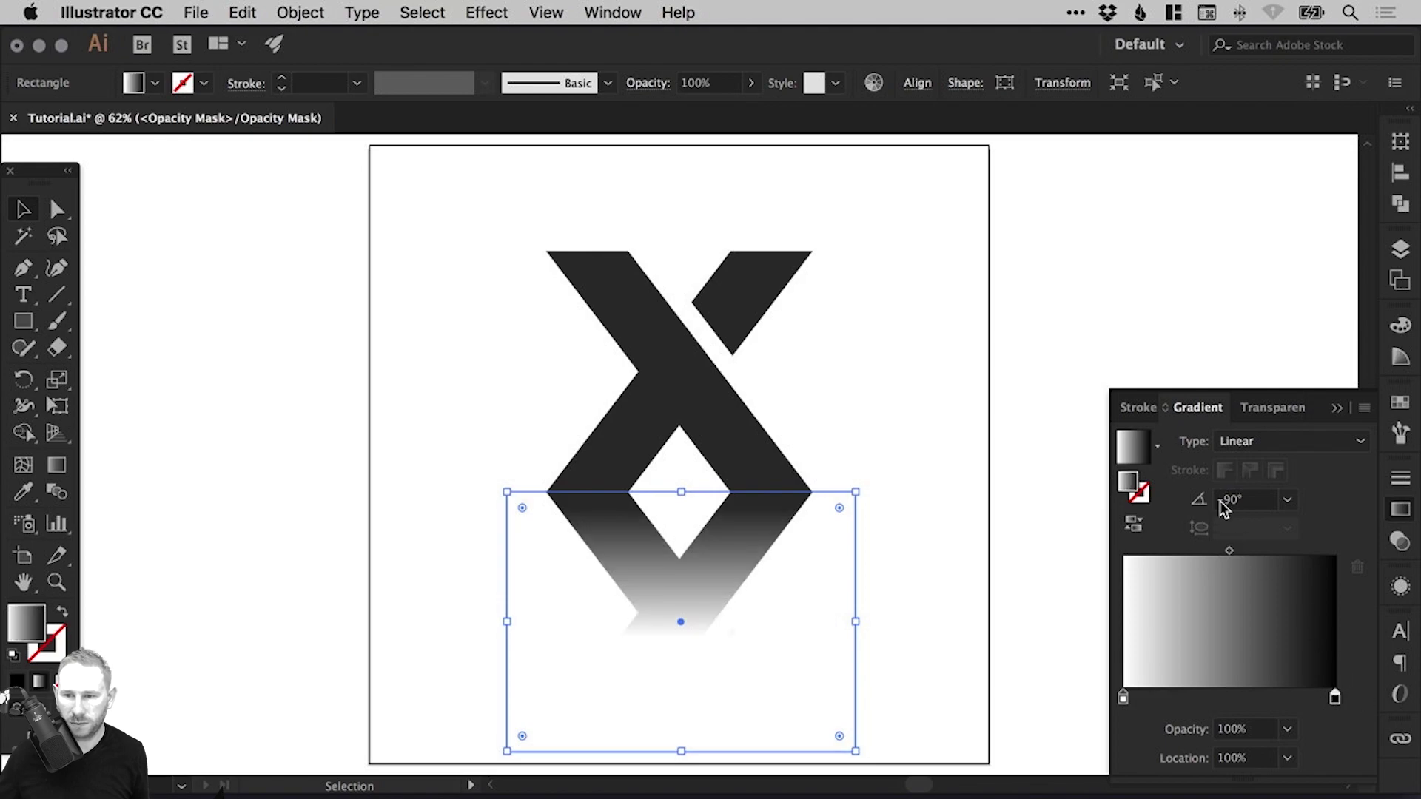
{"action": "left_click", "coordinate": [1132, 524]}
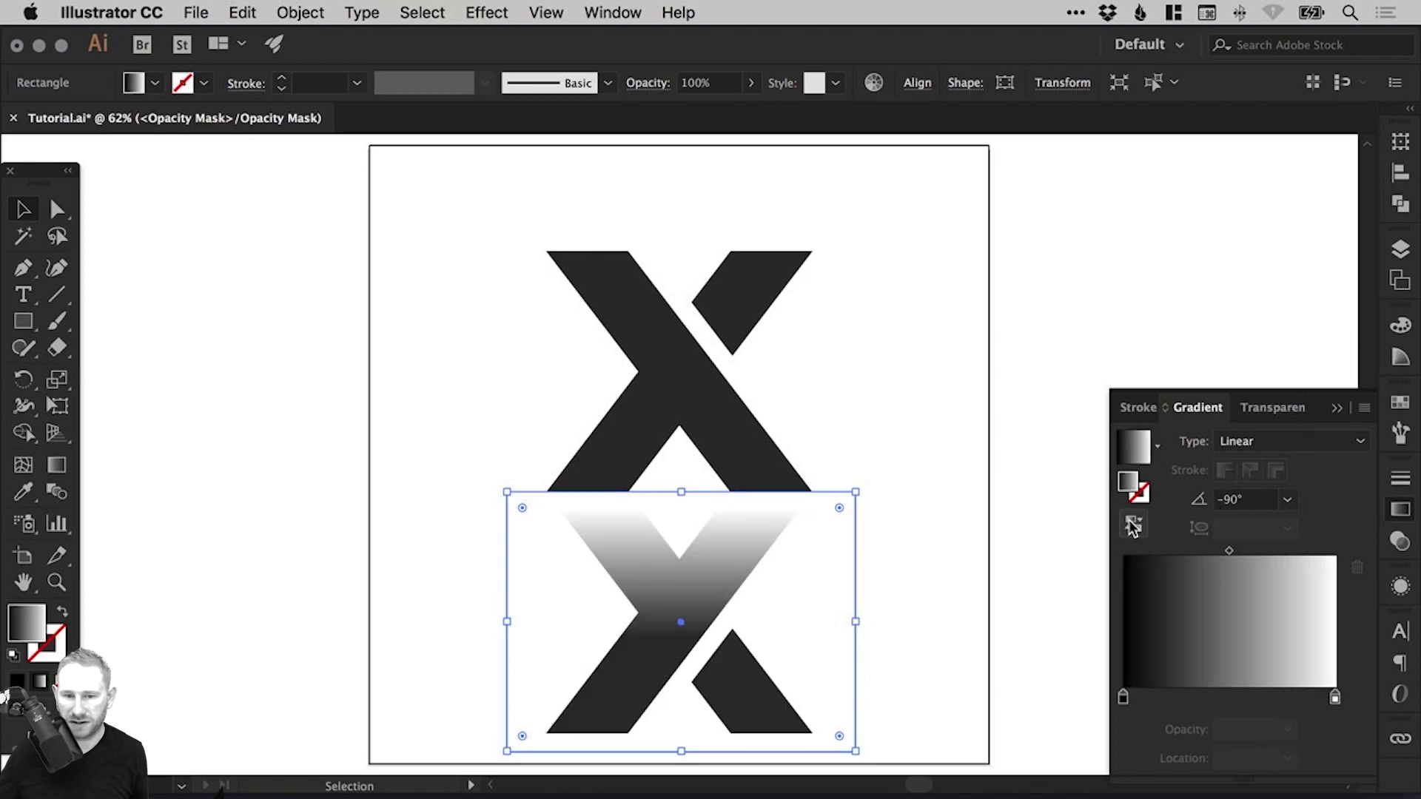
{"action": "left_click", "coordinate": [1133, 526]}
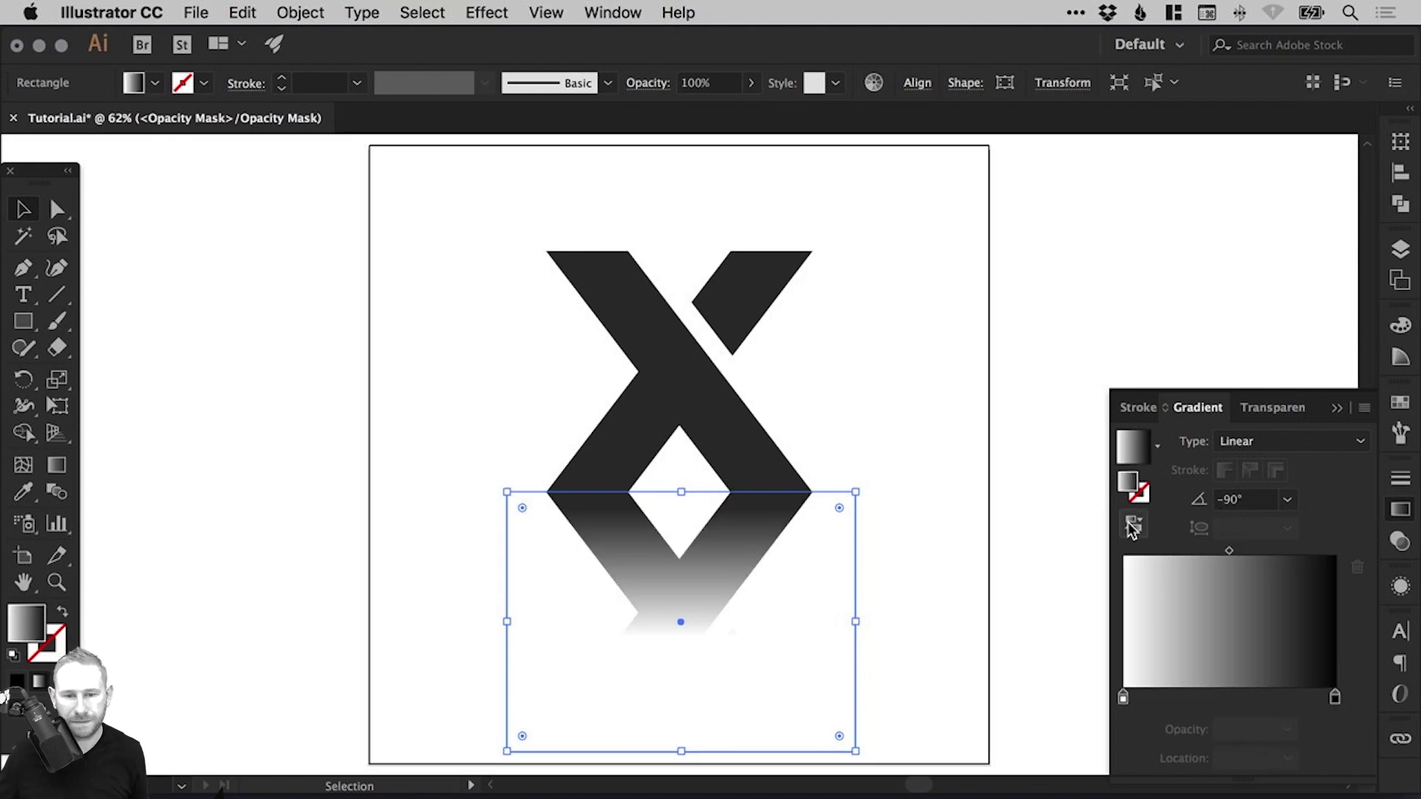
Step: Redraw a longer vertical fade from the reflection's top edge down the lower X
{"action": "left_click", "coordinate": [56, 464]}
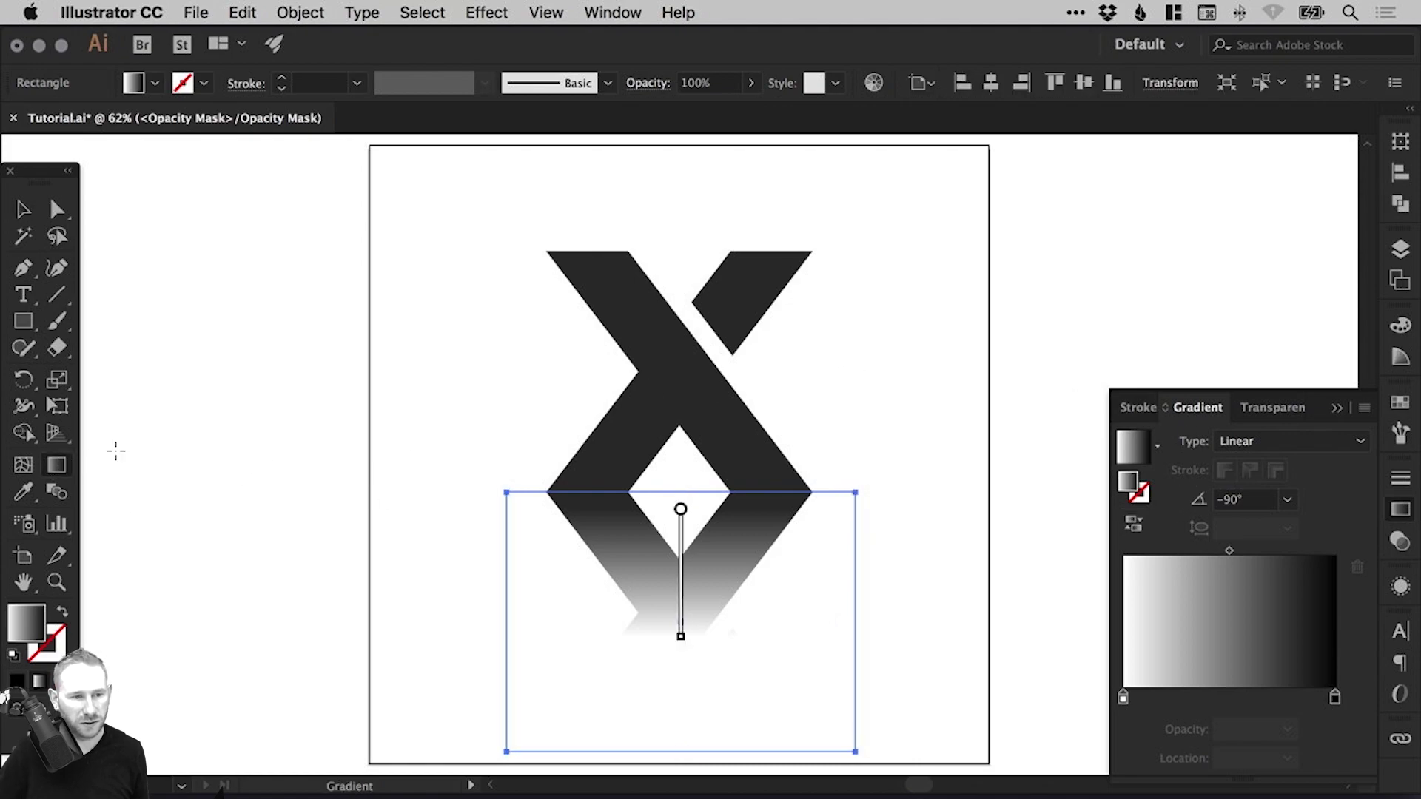
{"action": "mouse_move", "coordinate": [656, 518]}
{"action": "left_mouse_down"}
{"action": "mouse_move", "coordinate": [676, 692]}
{"action": "mouse_move", "coordinate": [723, 555]}
{"action": "mouse_move", "coordinate": [681, 618]}
{"action": "mouse_move", "coordinate": [647, 521]}
{"action": "mouse_move", "coordinate": [681, 664]}
{"action": "left_mouse_up"}
{"action": "left_click_drag", "start_coordinate": [719, 513], "coordinate": [748, 593]}
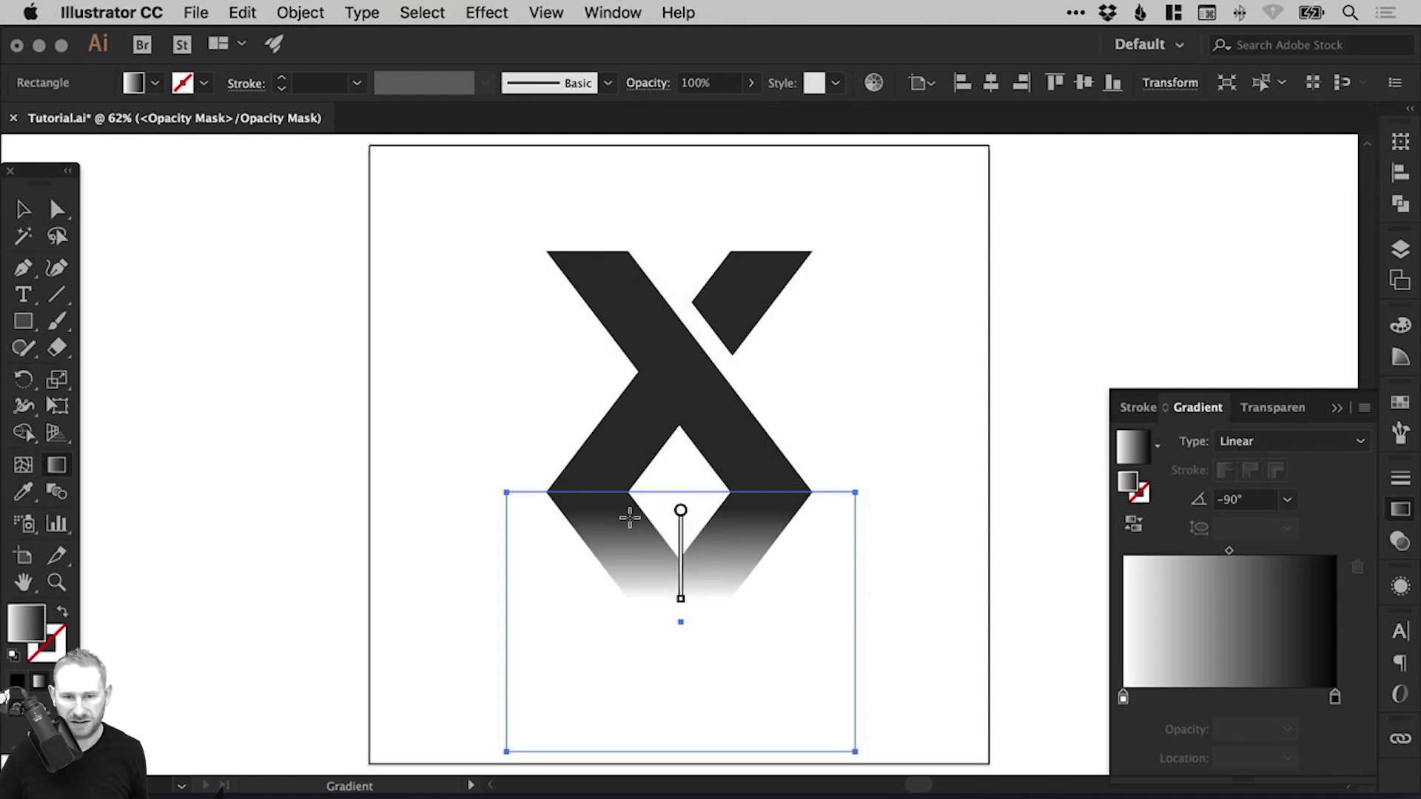
{"action": "mouse_move", "coordinate": [632, 509]}
{"action": "left_mouse_down"}
{"action": "mouse_move", "coordinate": [644, 651]}
{"action": "mouse_move", "coordinate": [641, 635]}
{"action": "left_mouse_up"}
{"action": "left_click_drag", "start_coordinate": [715, 524], "coordinate": [731, 684]}
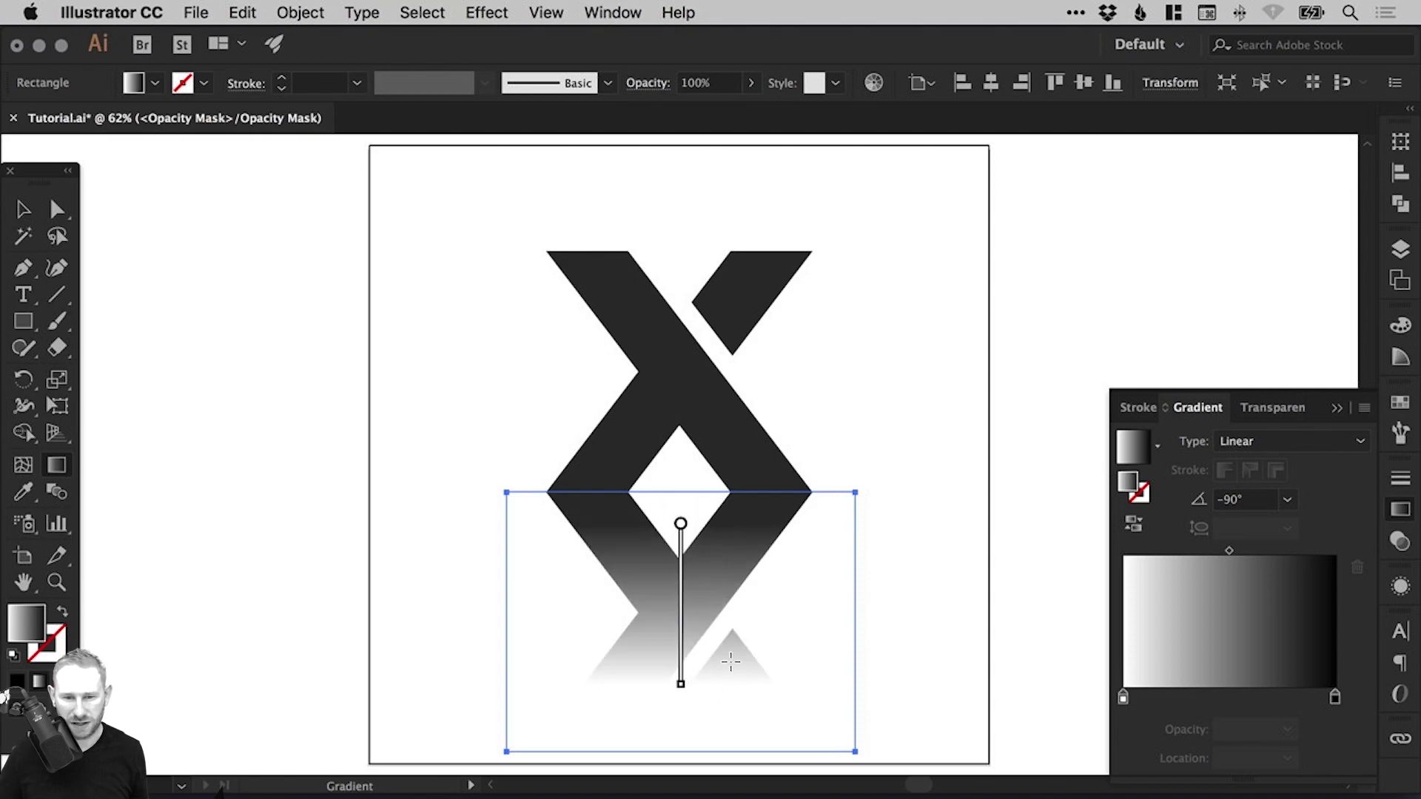
{"action": "left_click", "coordinate": [27, 212]}
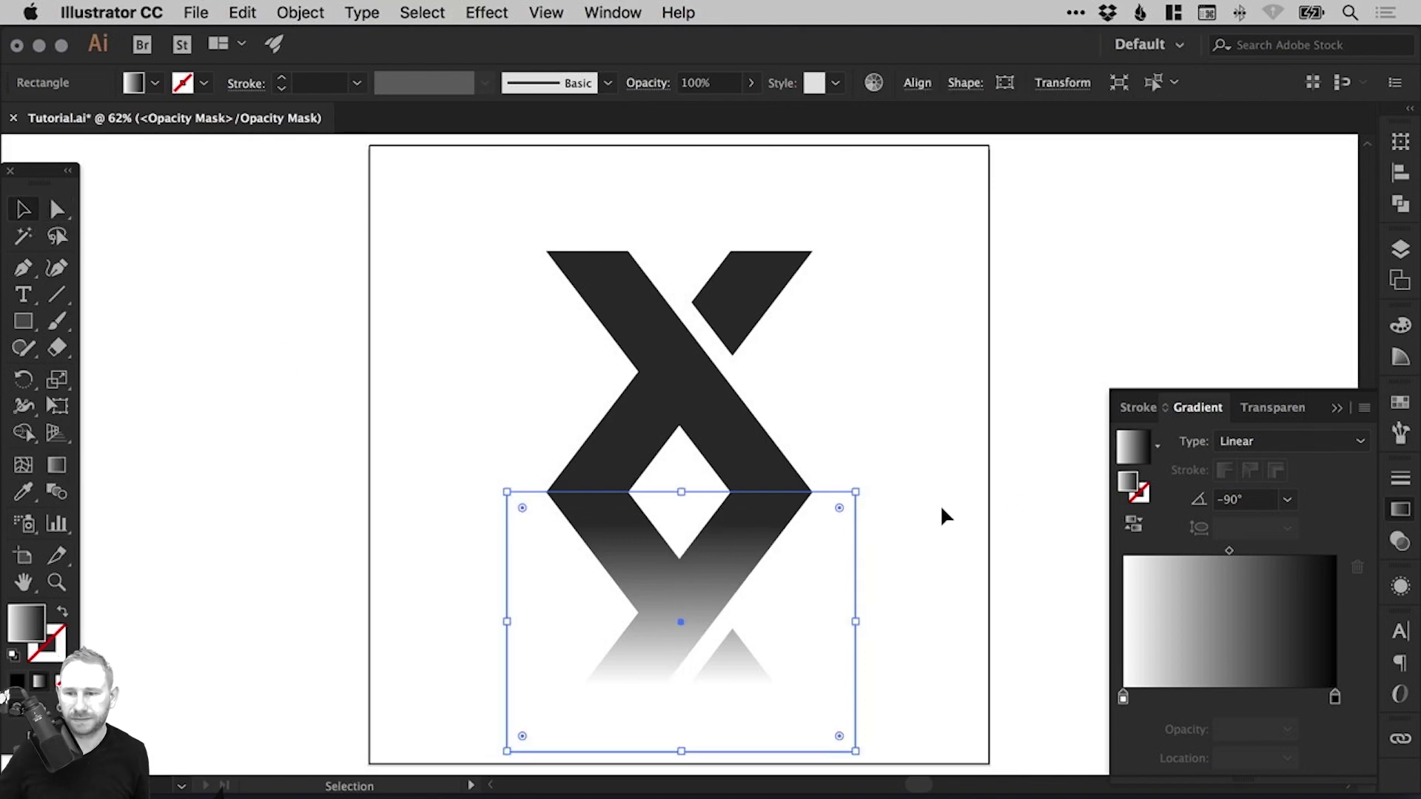
Step: Turn on Clip so the reflection is clipped to its mask
{"action": "left_click", "coordinate": [1400, 541]}
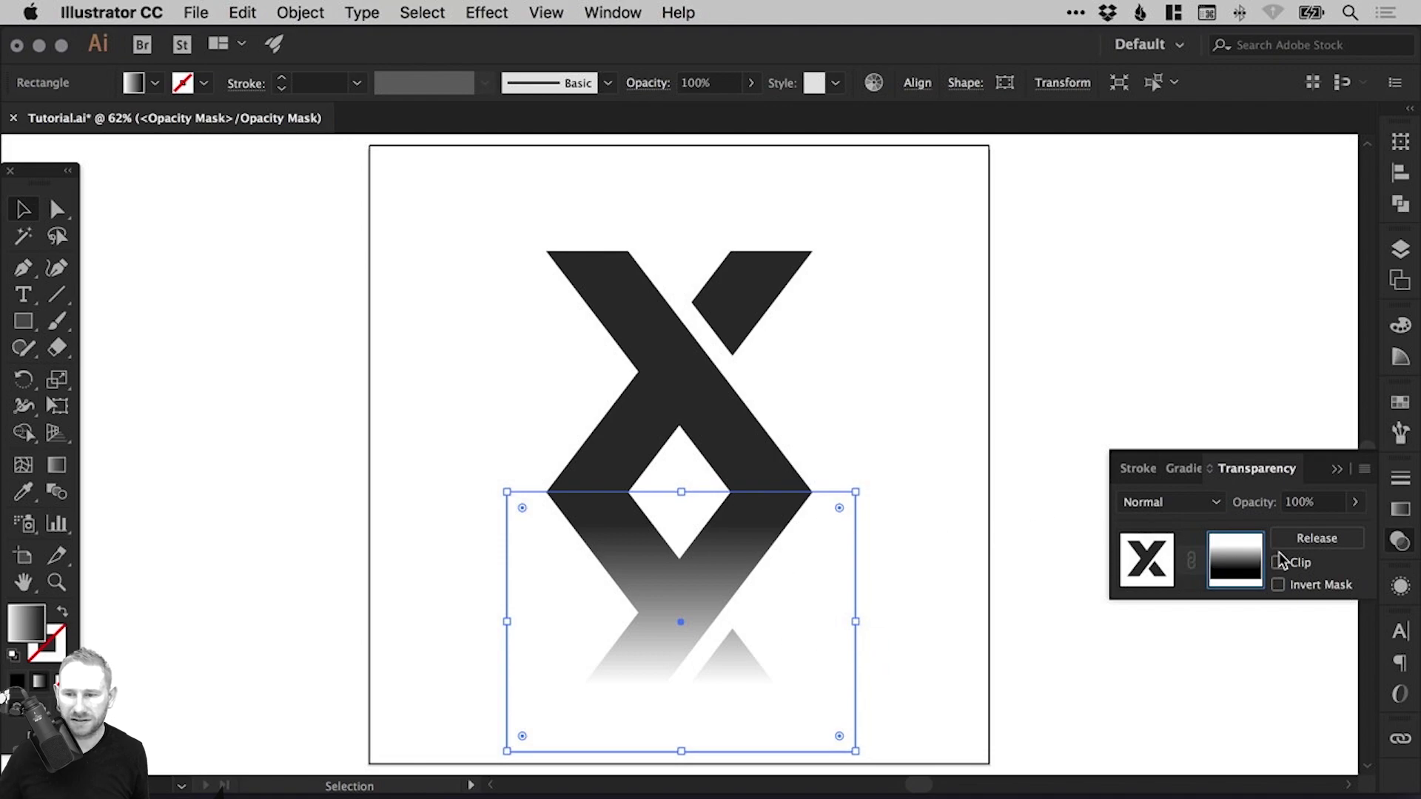
{"action": "left_click", "coordinate": [1279, 564]}
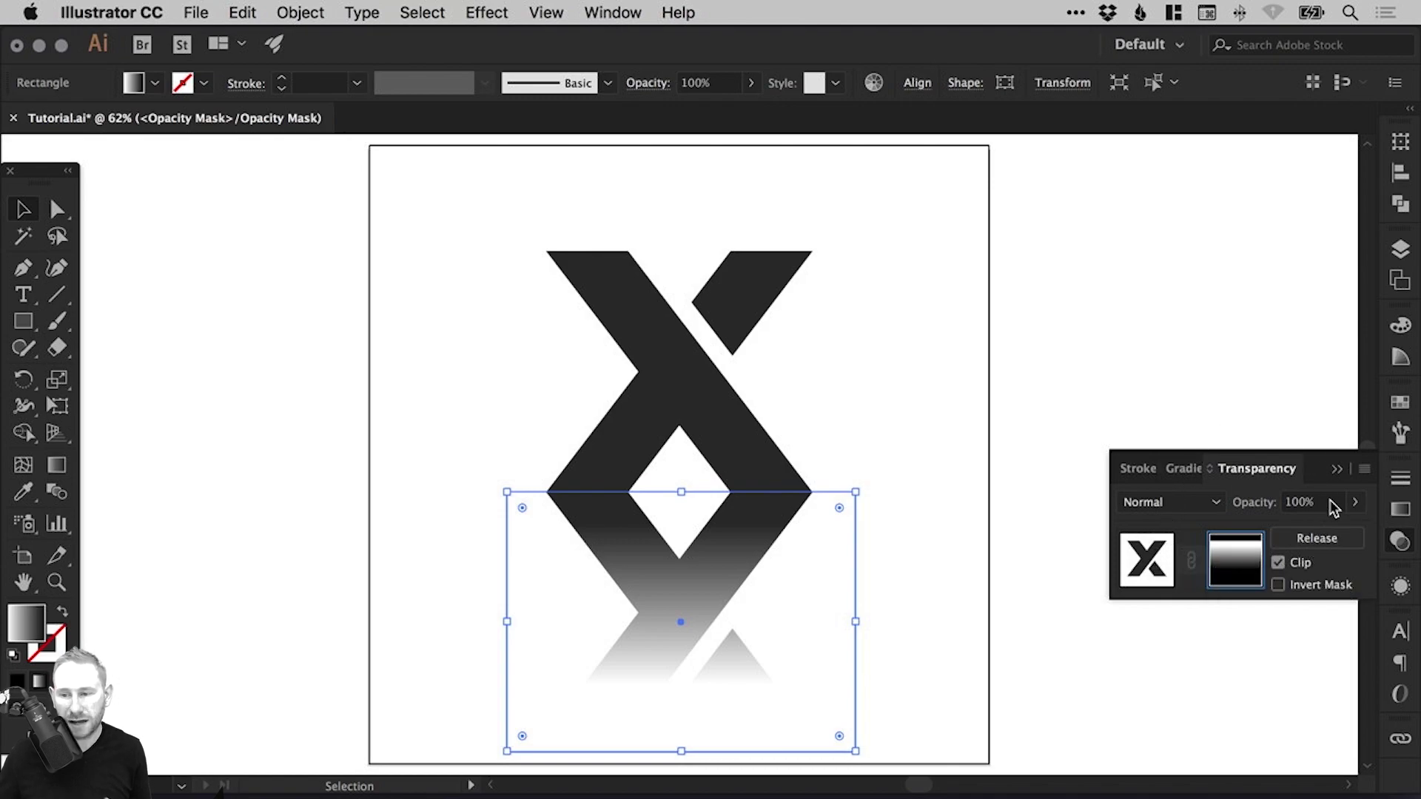
{"action": "left_click", "coordinate": [1355, 502]}
{"action": "mouse_move", "coordinate": [1356, 530]}
{"action": "left_mouse_down"}
{"action": "mouse_move", "coordinate": [1292, 534]}
{"action": "mouse_move", "coordinate": [1350, 530]}
{"action": "left_mouse_up"}
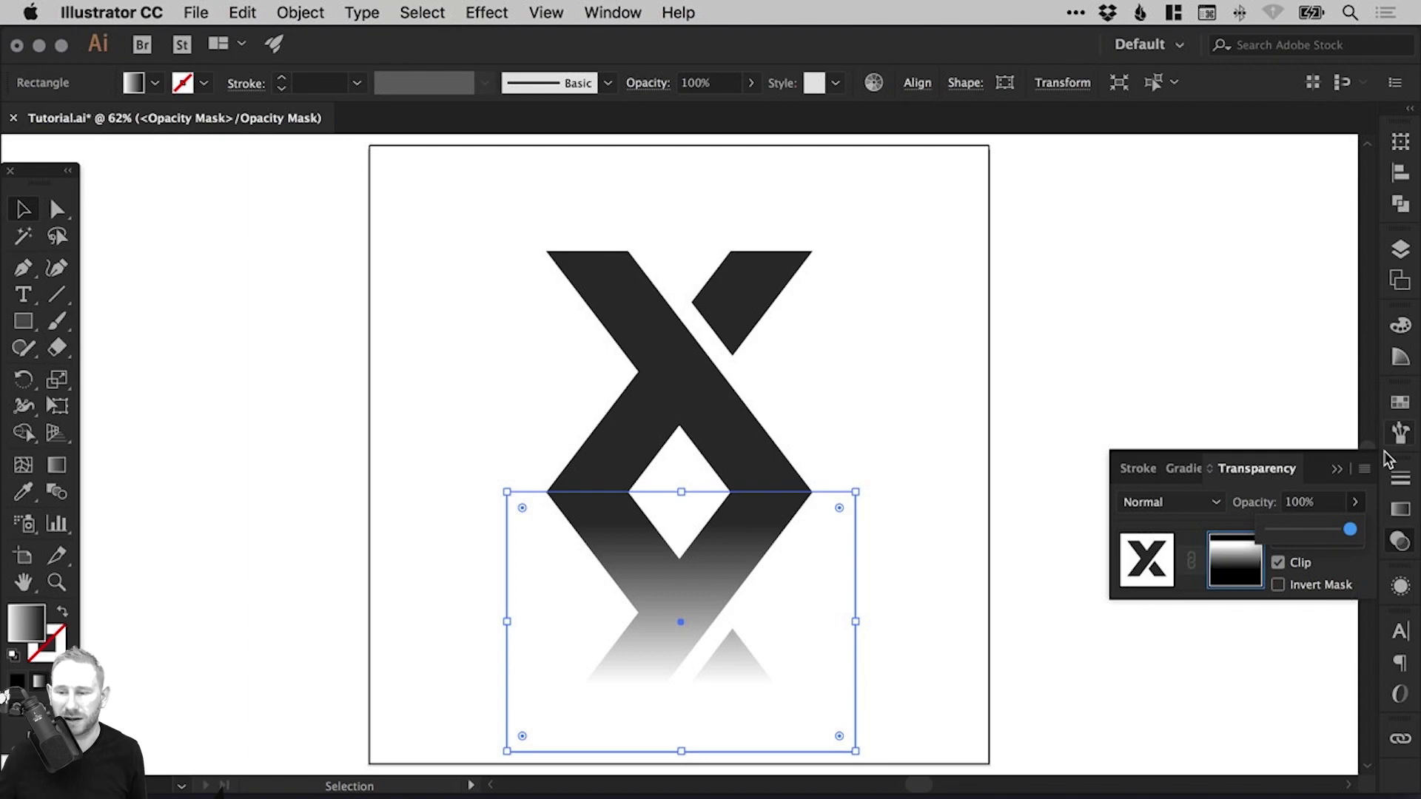
Step: Switch to the reflection's artwork and set its opacity to 30%
{"action": "left_click", "coordinate": [1150, 551]}
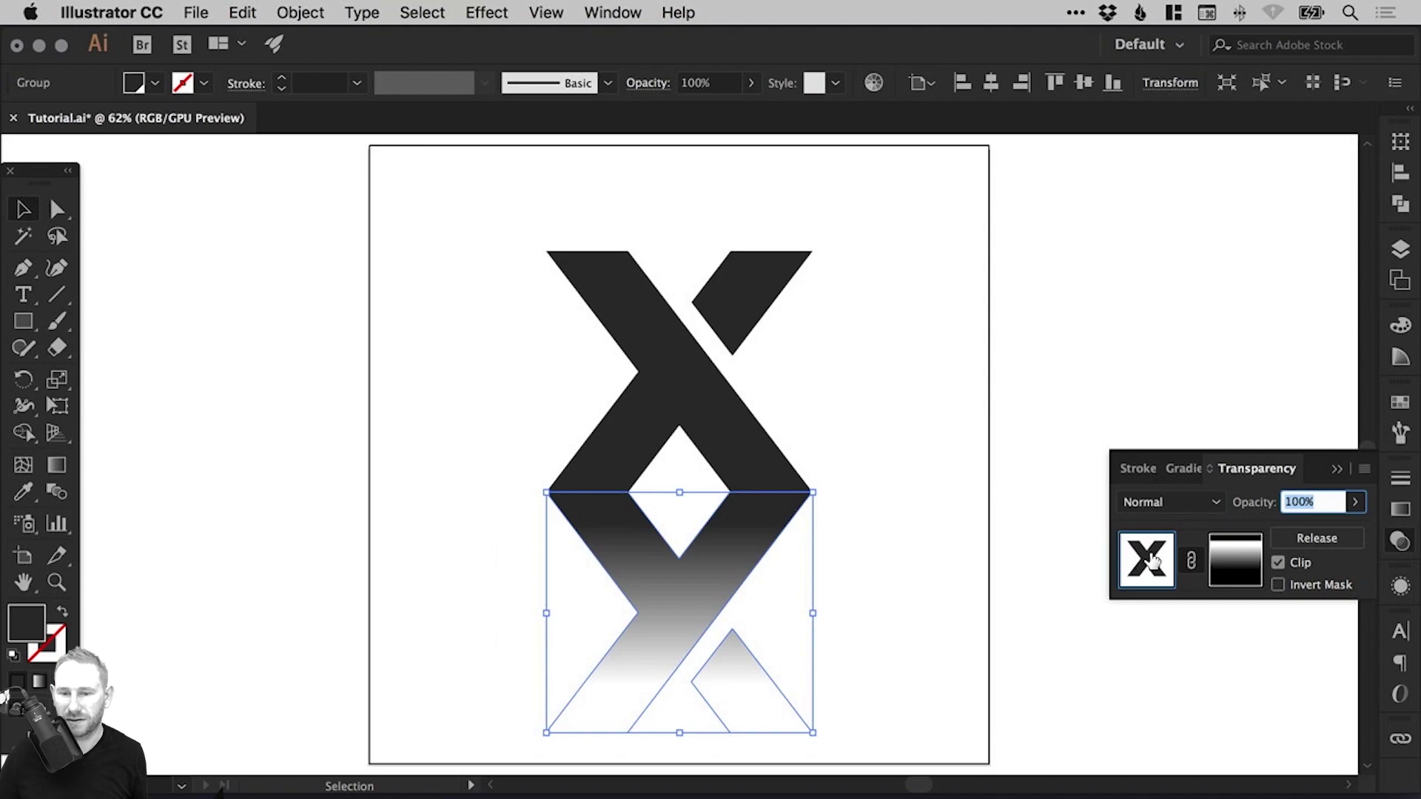
{"action": "left_click_drag", "start_coordinate": [1356, 504], "coordinate": [1295, 534]}
{"action": "type", "text": "30"}
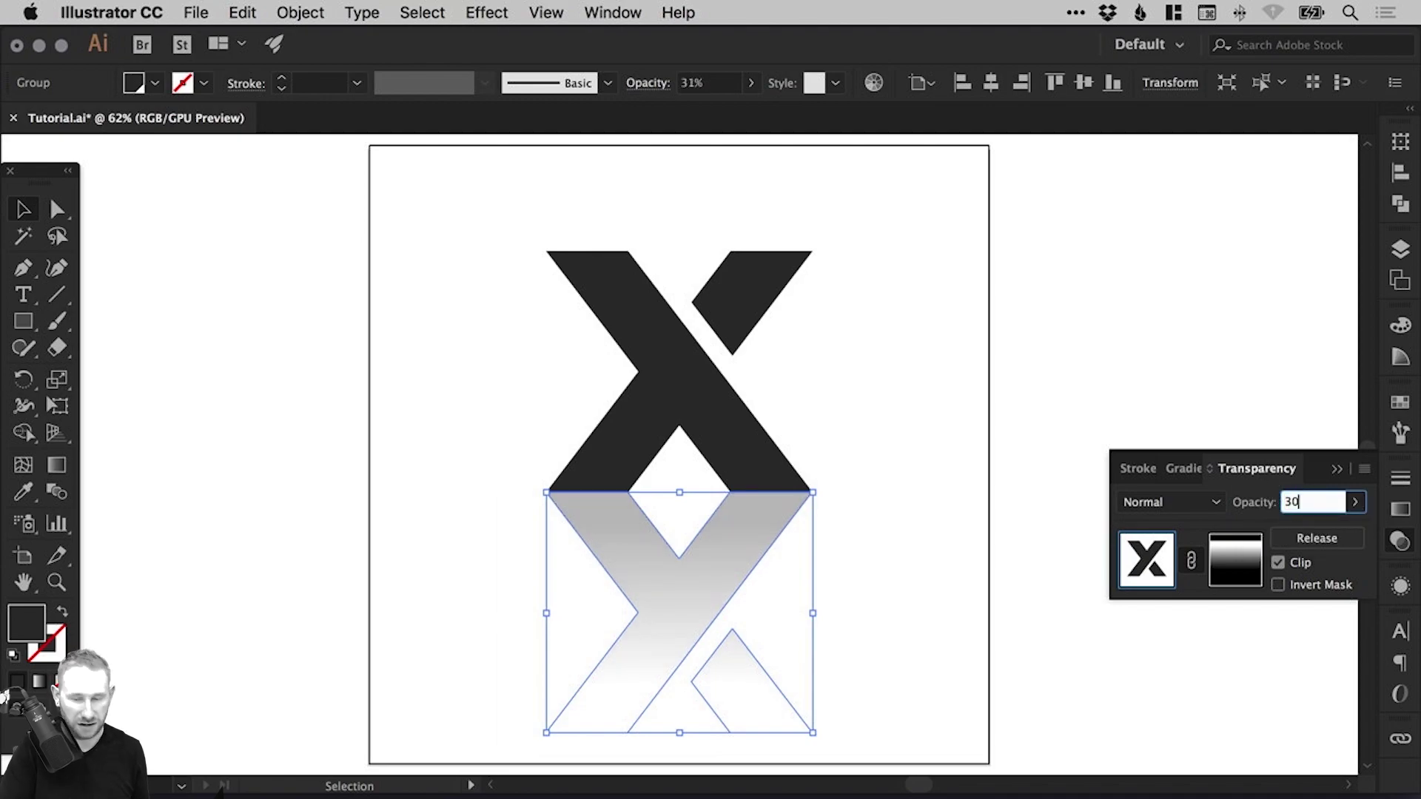
{"action": "key", "text": "Return"}
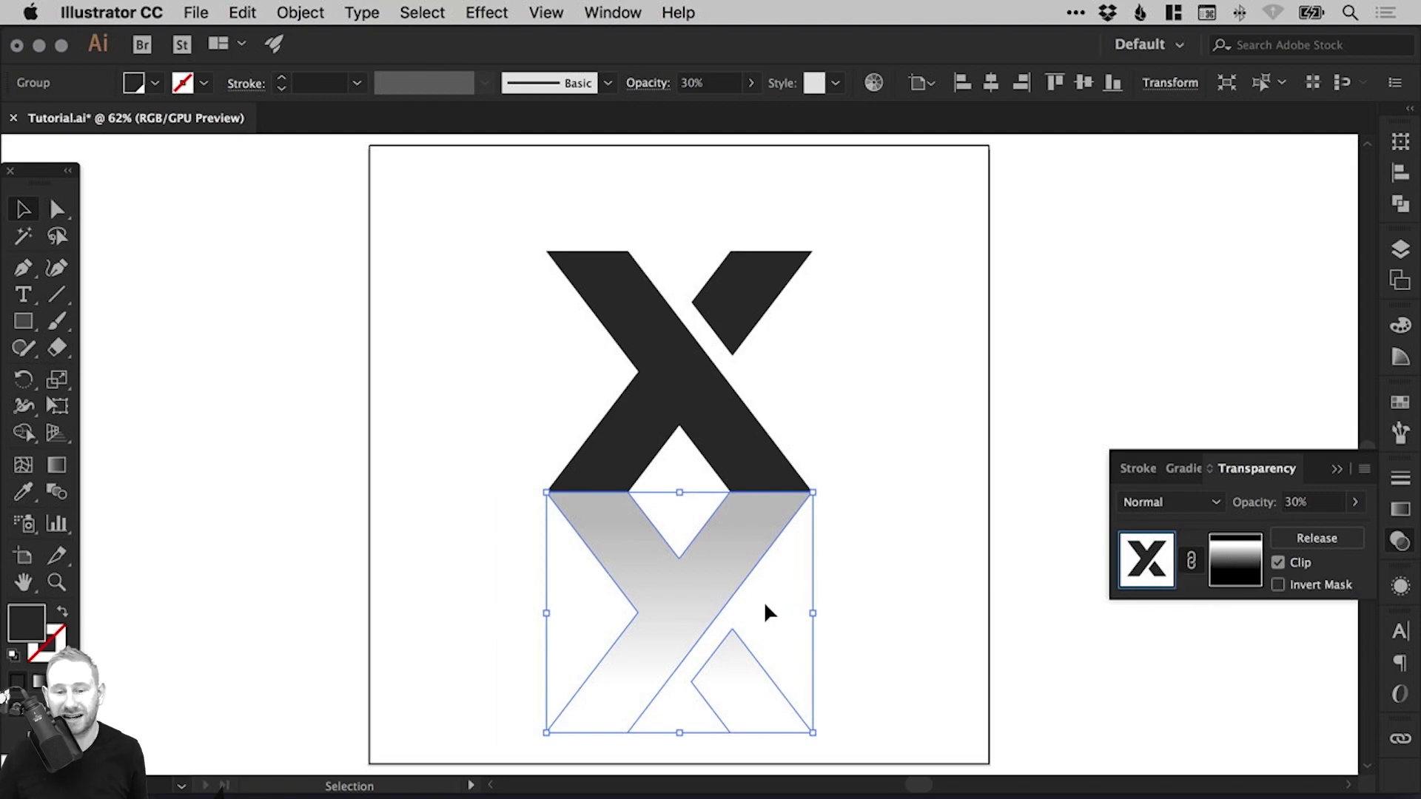
Step: In the opacity mask's gradient, drag the black stop inward to shorten the fade
{"action": "left_click", "coordinate": [1235, 565]}
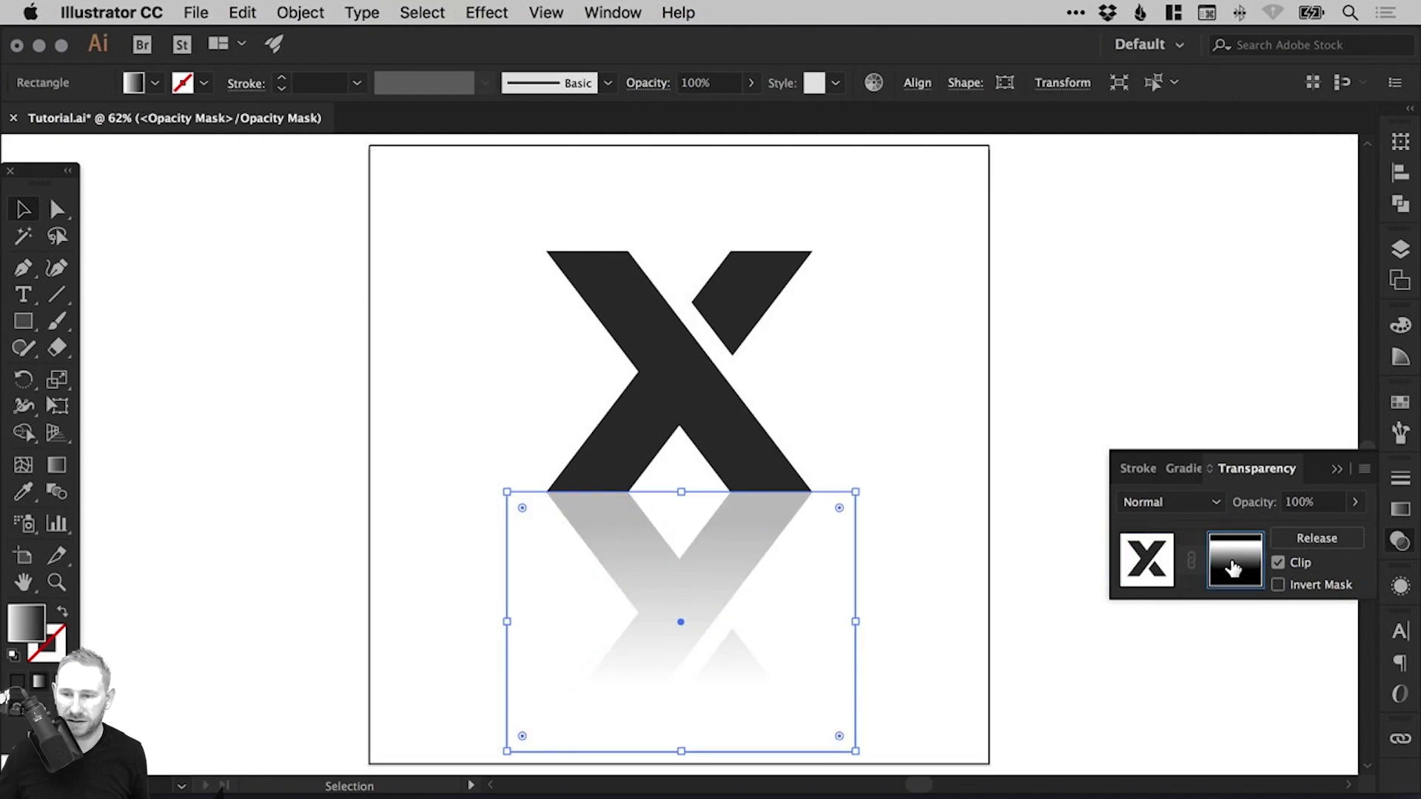
{"action": "left_click", "coordinate": [1400, 515]}
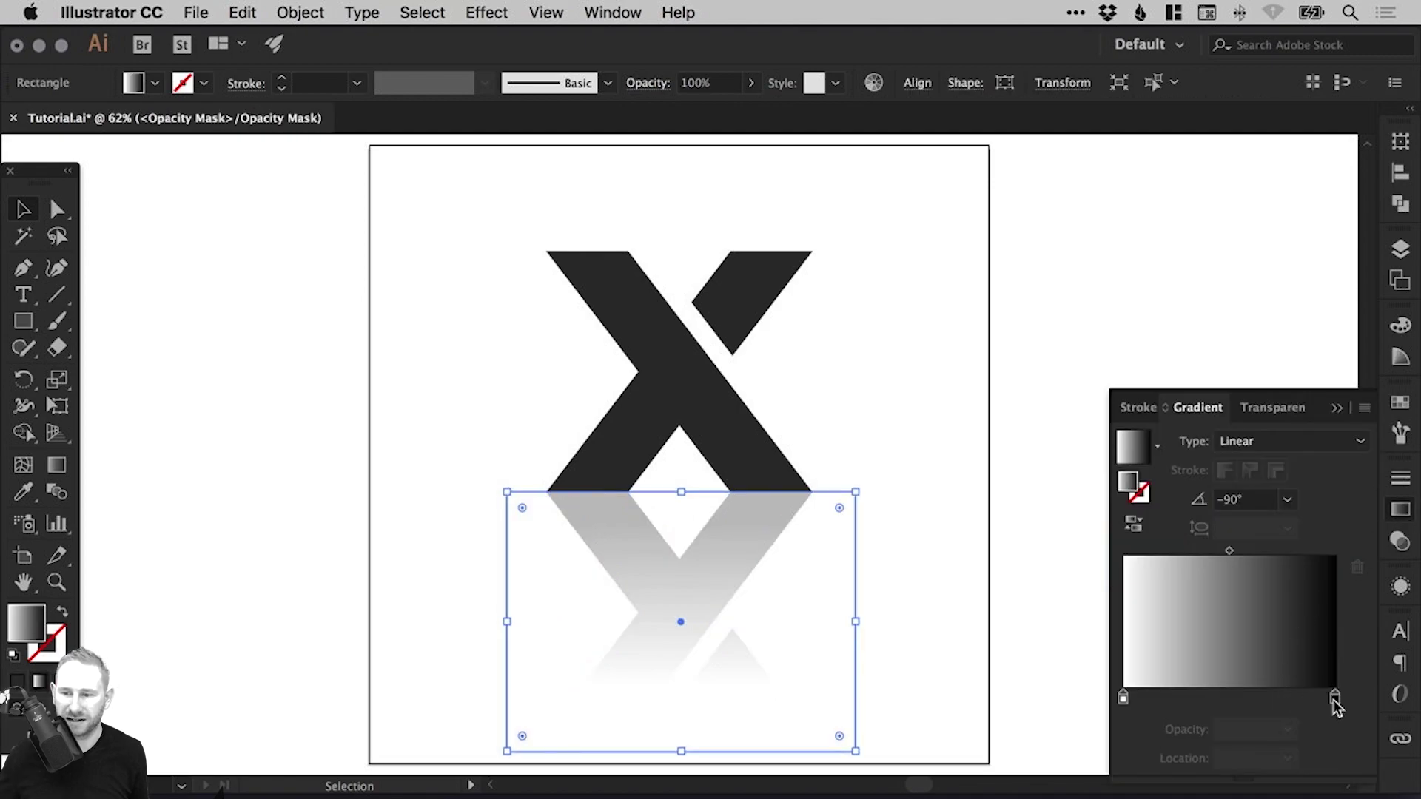
{"action": "mouse_move", "coordinate": [1334, 700]}
{"action": "left_mouse_down"}
{"action": "mouse_move", "coordinate": [1233, 706]}
{"action": "mouse_move", "coordinate": [1313, 703]}
{"action": "left_mouse_up"}
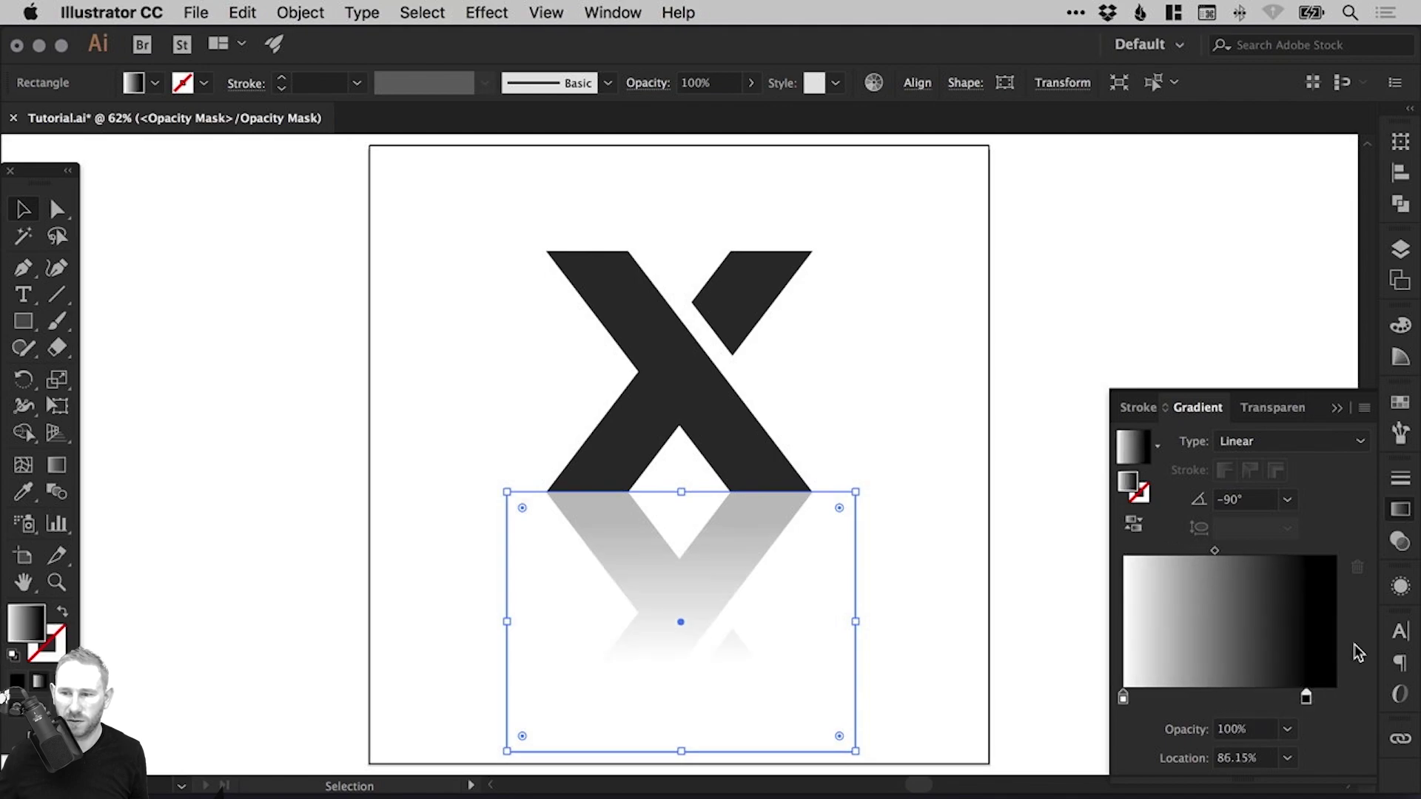
{"action": "left_click", "coordinate": [1400, 514]}
Step: Reselect the mask rectangle and return from mask editing to the artwork
{"action": "left_click", "coordinate": [964, 375]}
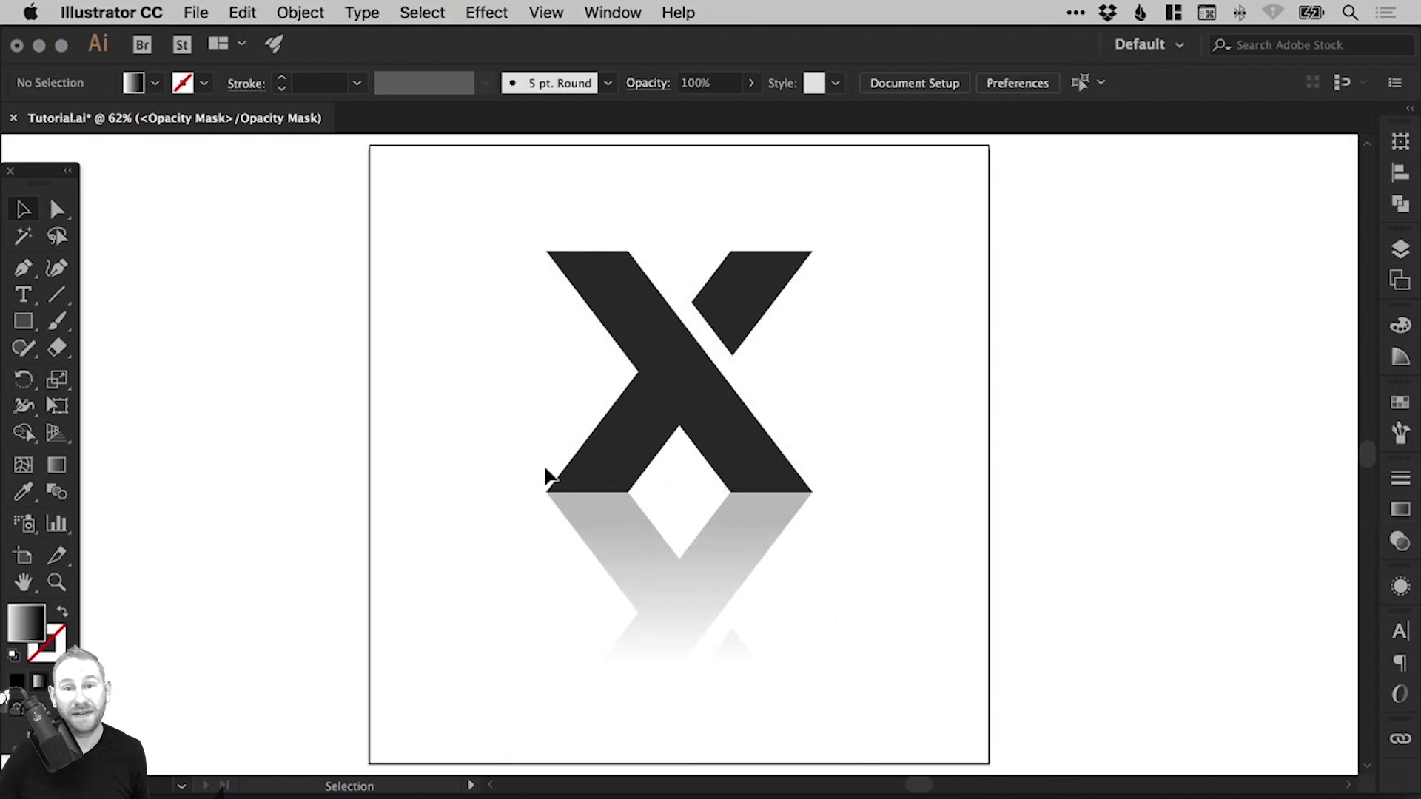
{"action": "left_click_drag", "start_coordinate": [441, 330], "coordinate": [824, 625]}
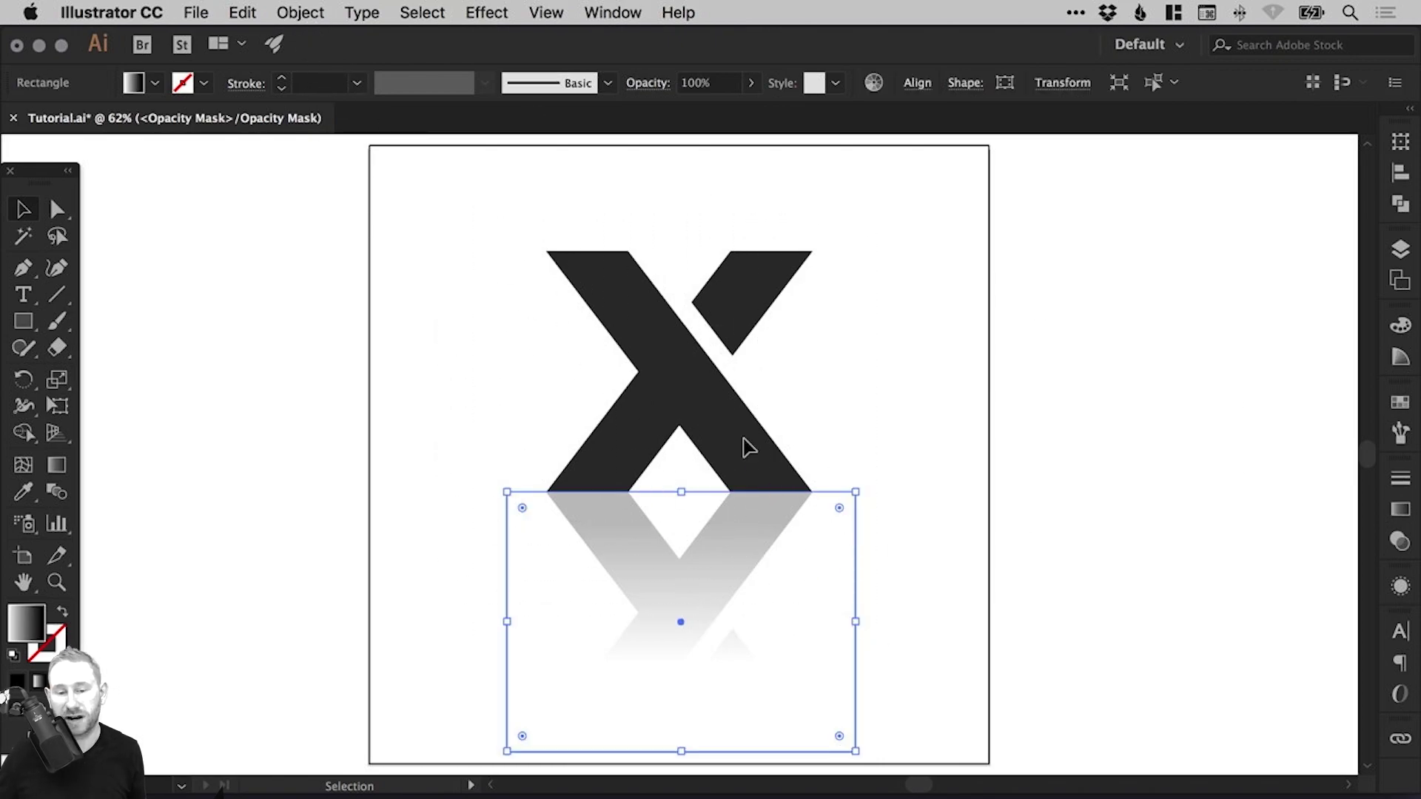
{"action": "left_click", "coordinate": [1399, 541]}
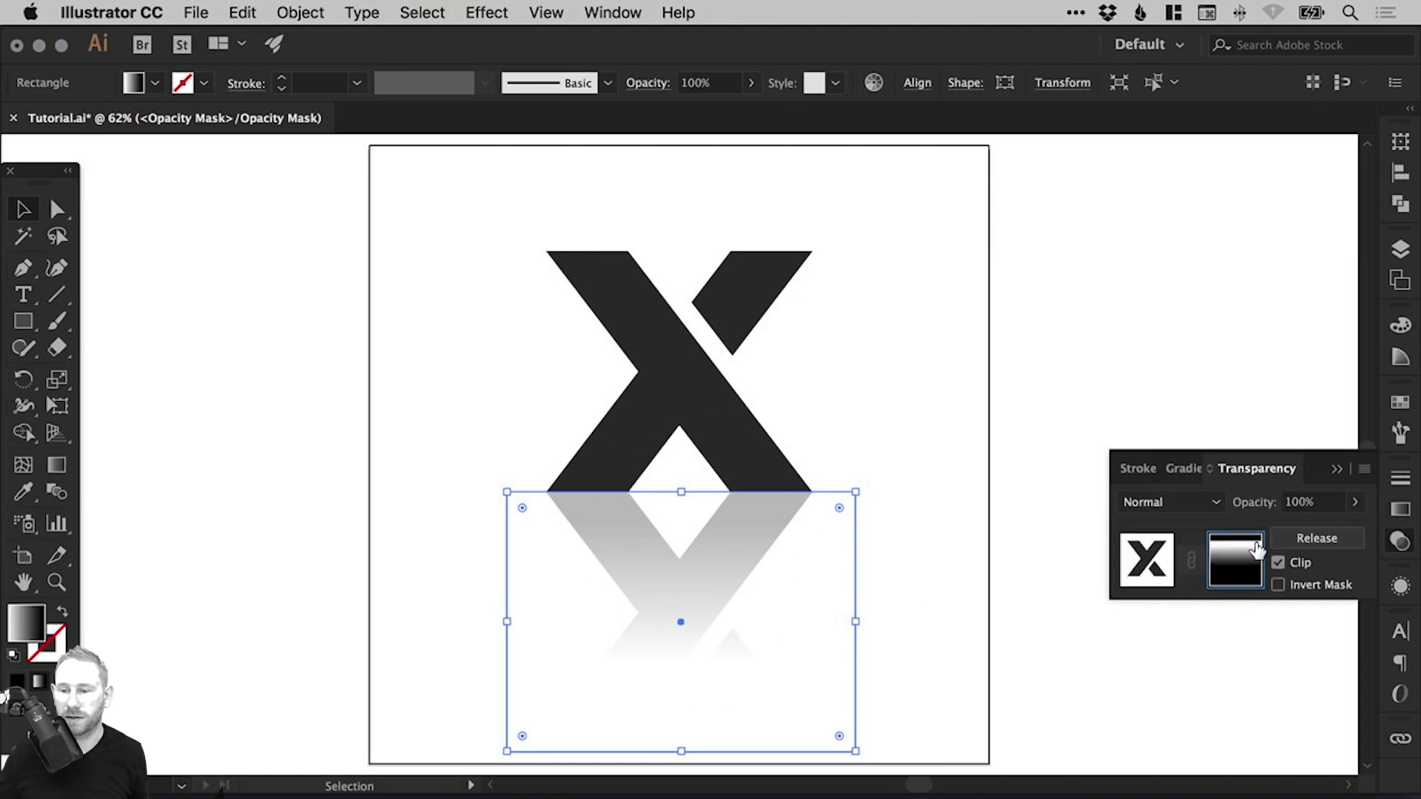
{"action": "left_click", "coordinate": [1148, 563]}
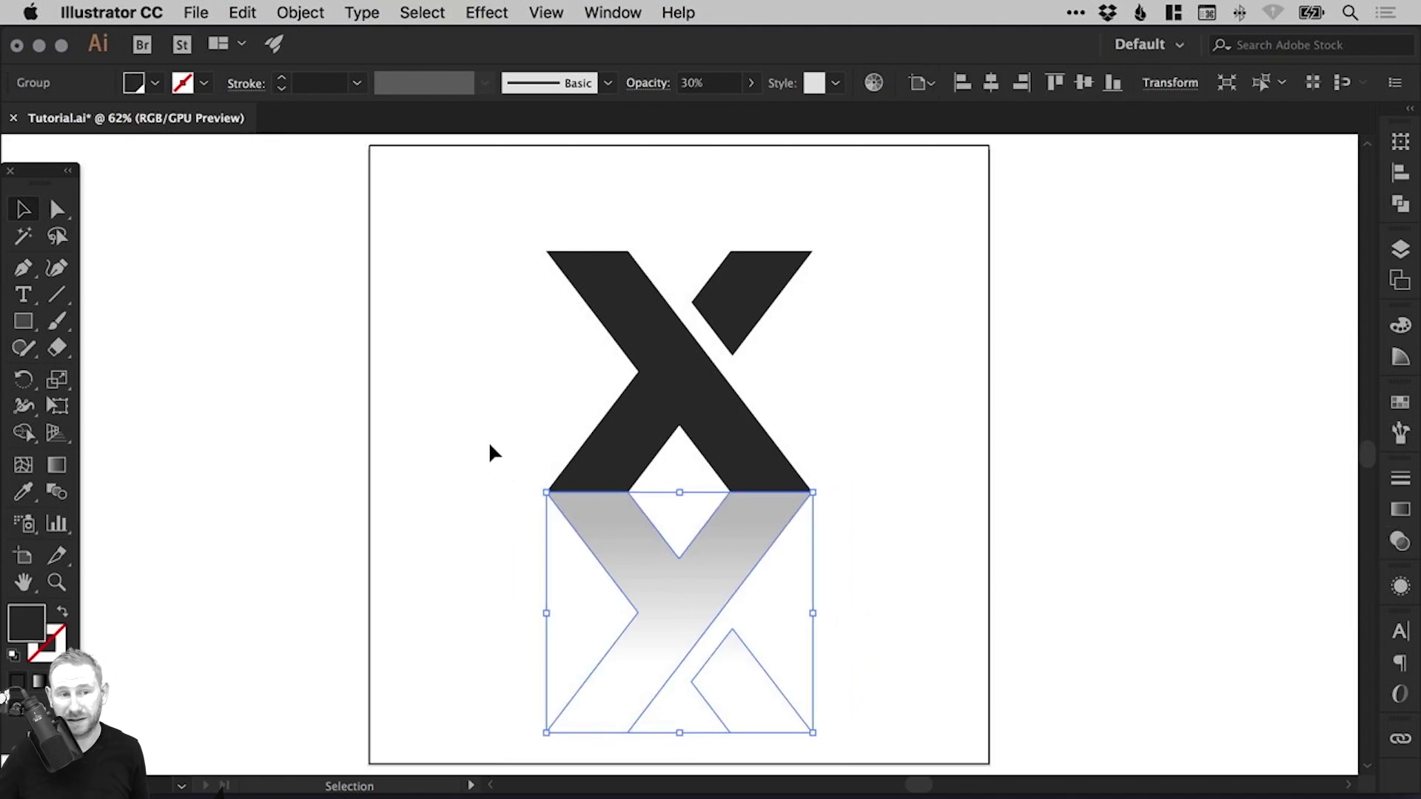
Step: Group the X and its reflection with Object > Group
{"action": "left_click_drag", "start_coordinate": [457, 370], "coordinate": [910, 600]}
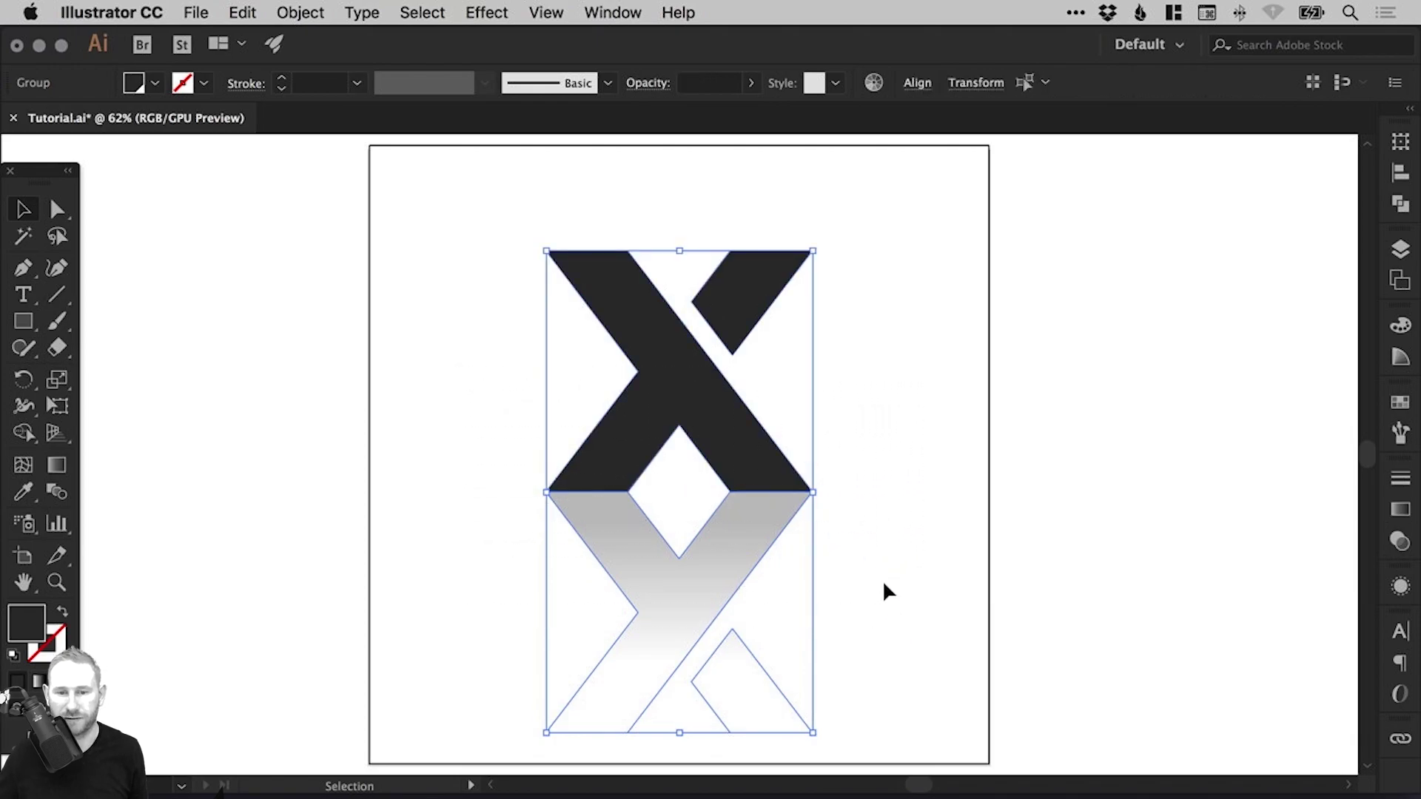
{"action": "left_click", "coordinate": [311, 12]}
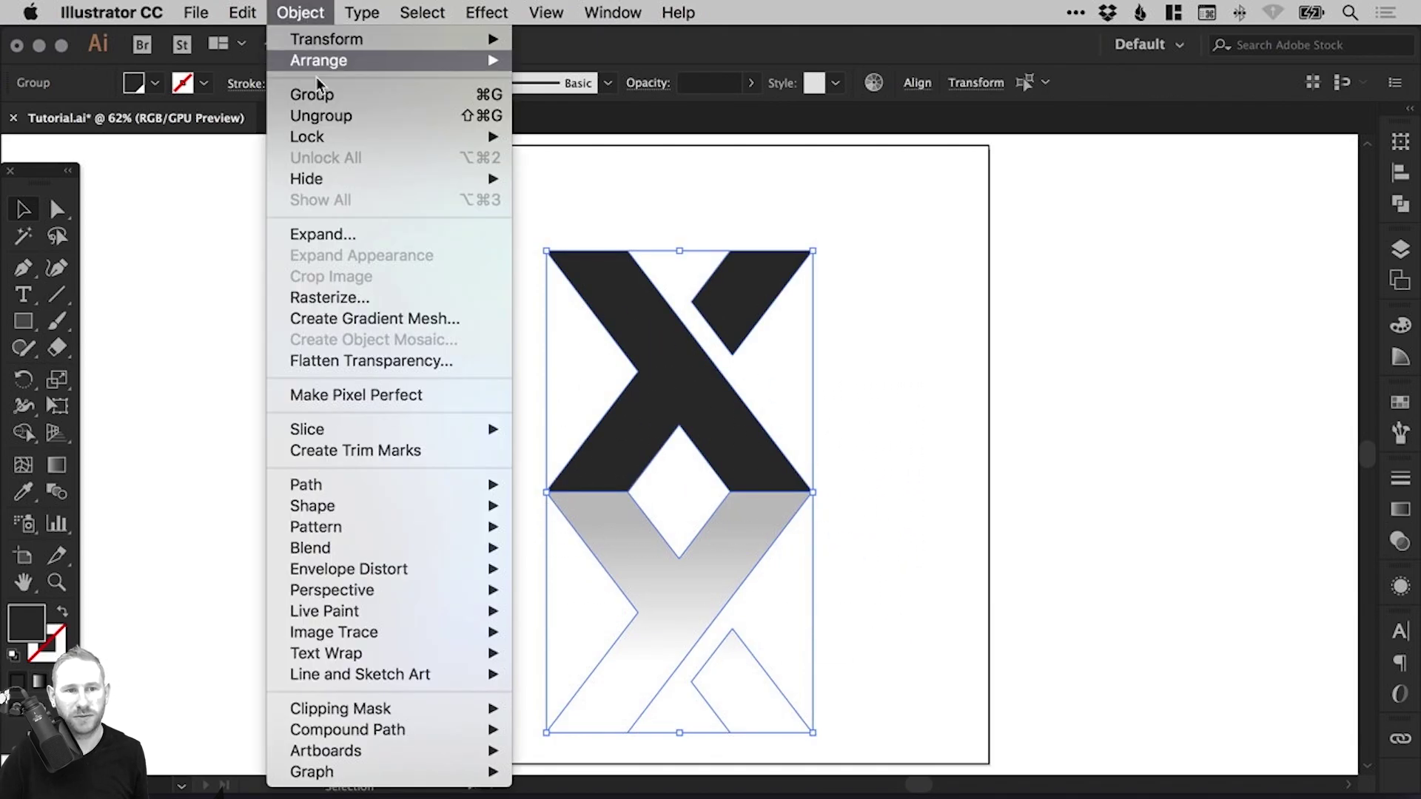
{"action": "left_click", "coordinate": [972, 419]}
{"action": "left_click_drag", "start_coordinate": [748, 453], "coordinate": [885, 444]}
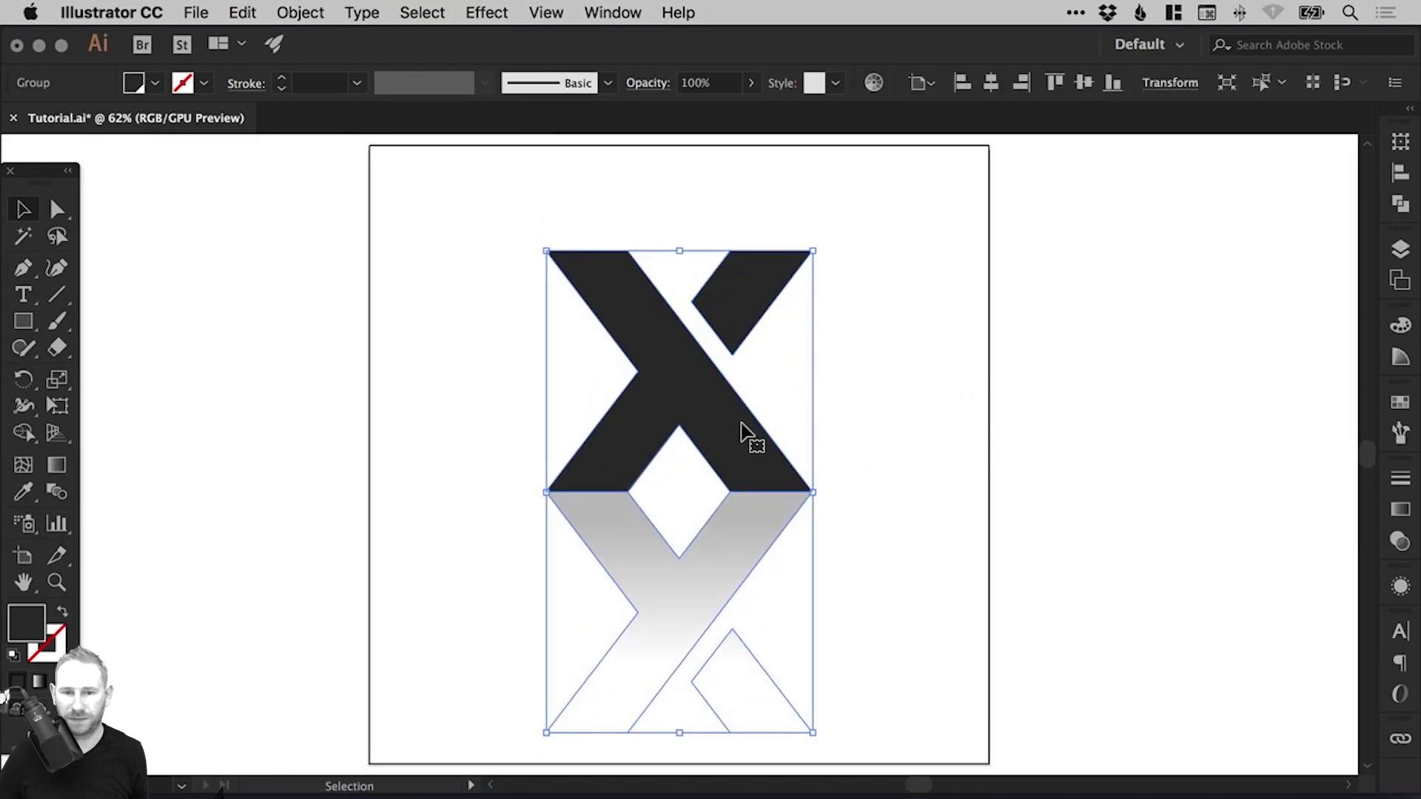
Step: Vertically centre the grouped logo on the artboard using Align To Artboard, then deselect
{"action": "left_click", "coordinate": [922, 83]}
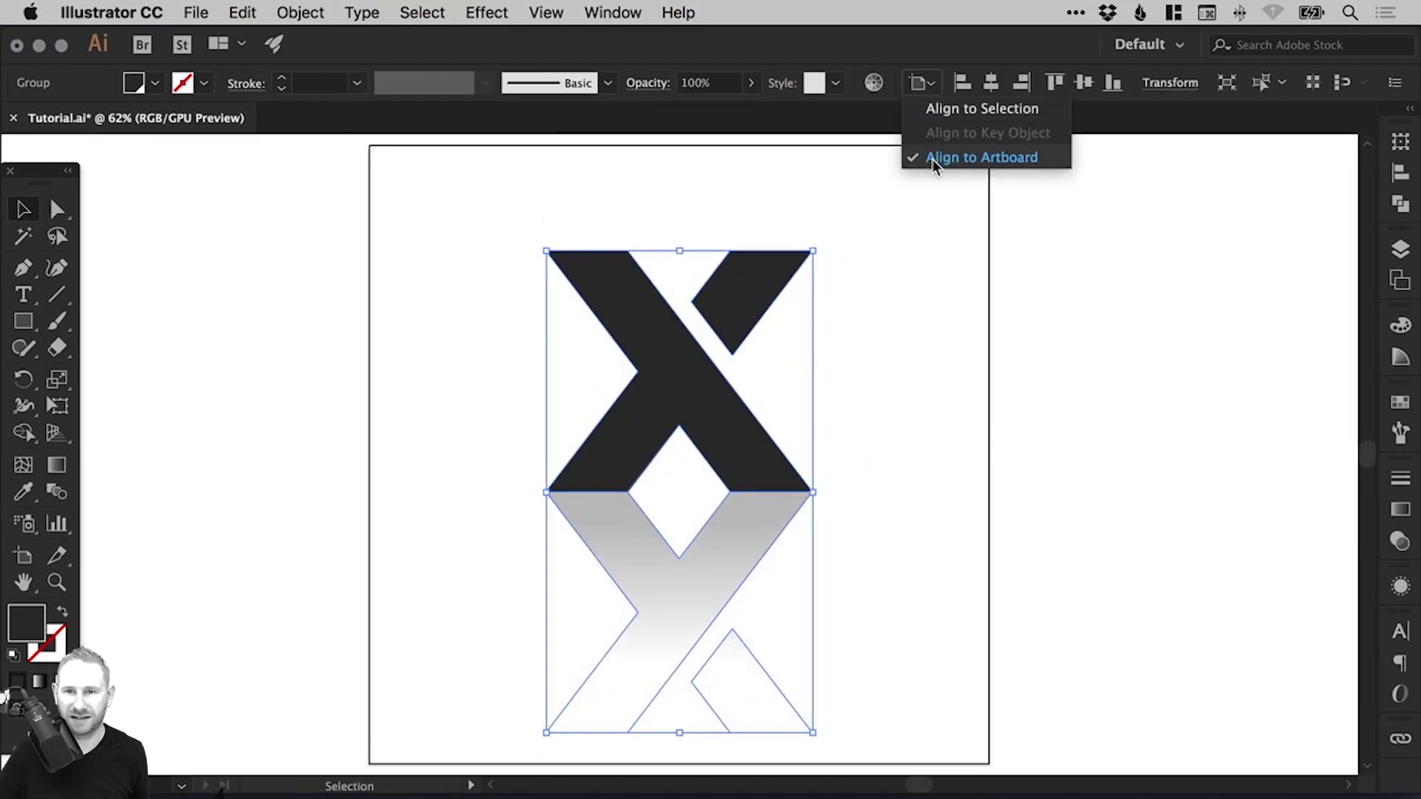
{"action": "left_click", "coordinate": [940, 153]}
{"action": "left_click", "coordinate": [1083, 86]}
{"action": "left_click", "coordinate": [926, 83]}
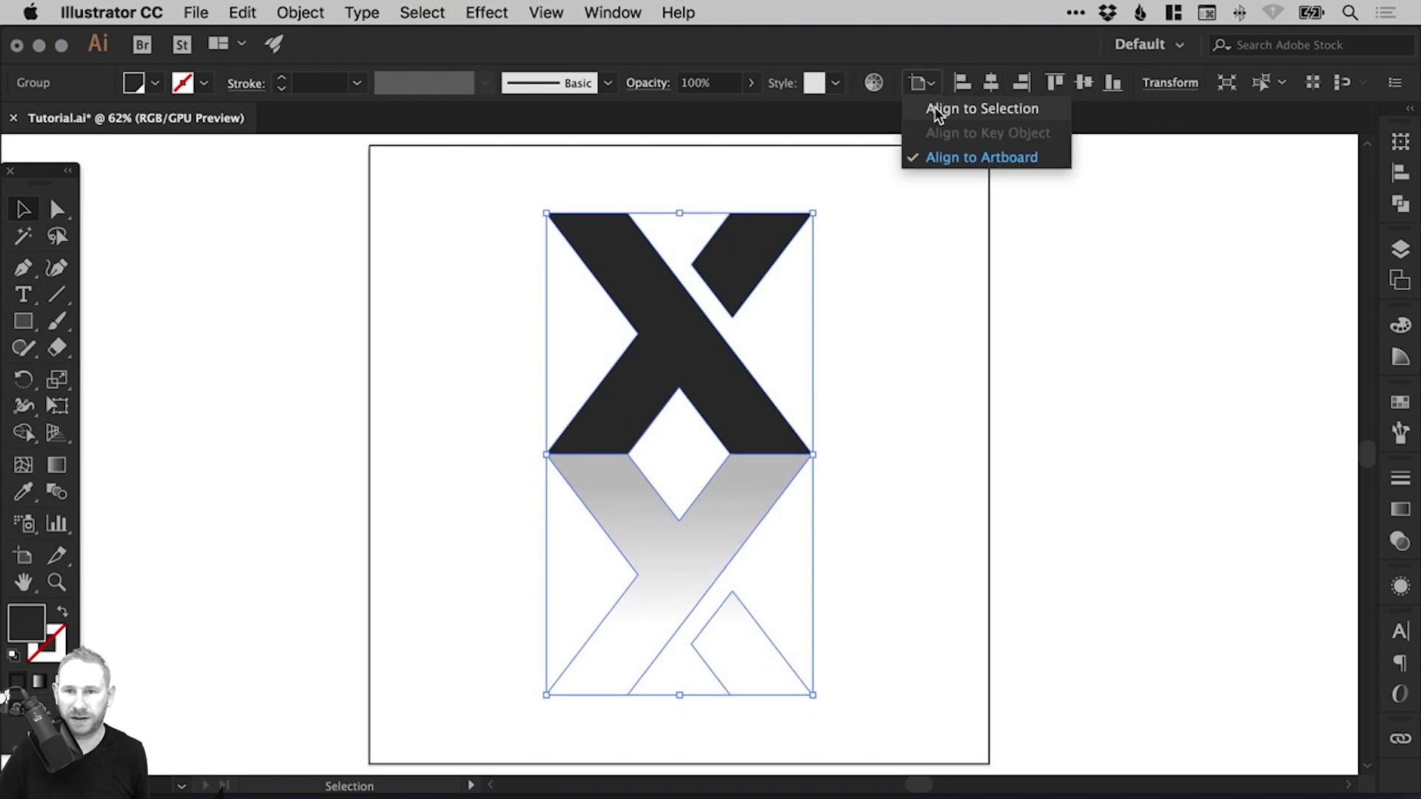
{"action": "left_click", "coordinate": [984, 152]}
{"action": "left_click", "coordinate": [1136, 349]}
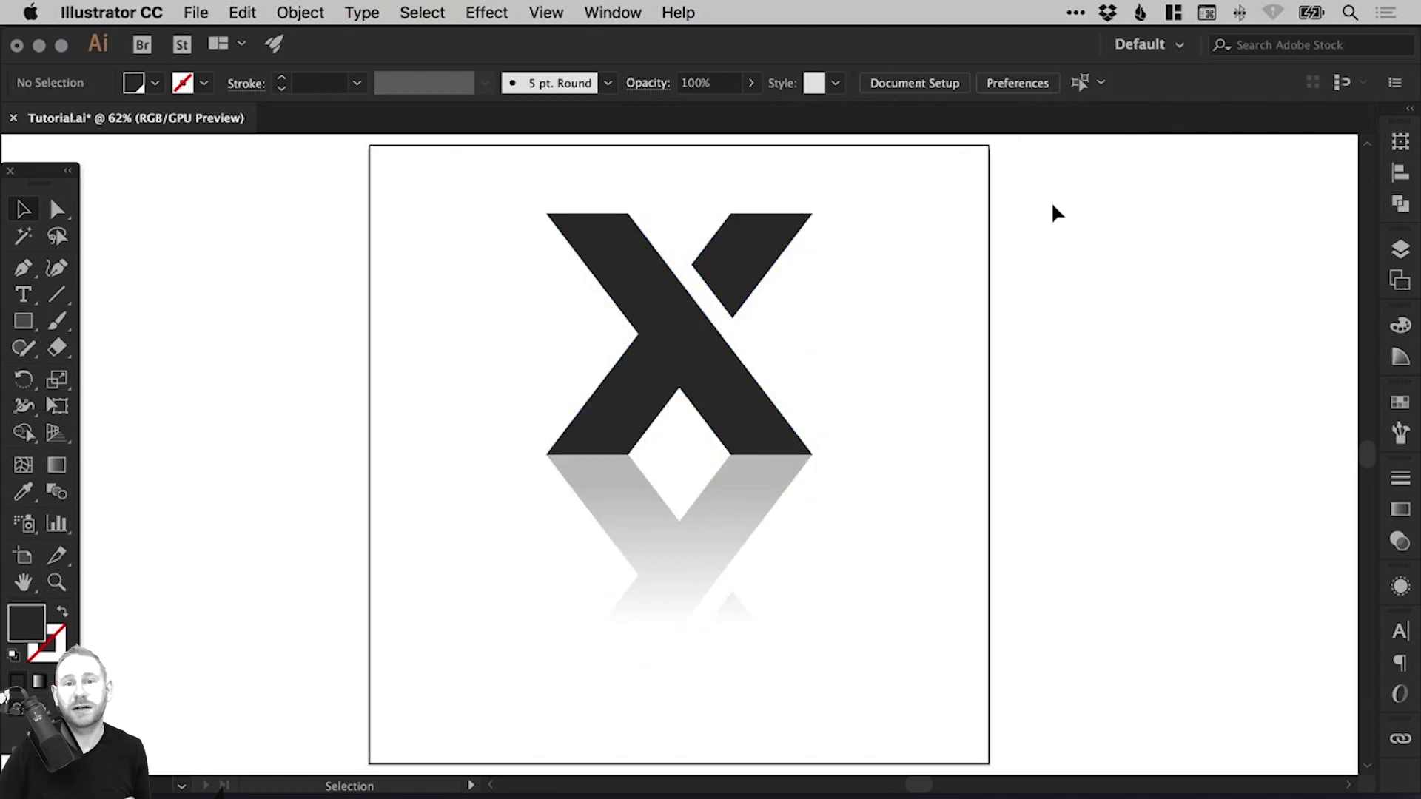